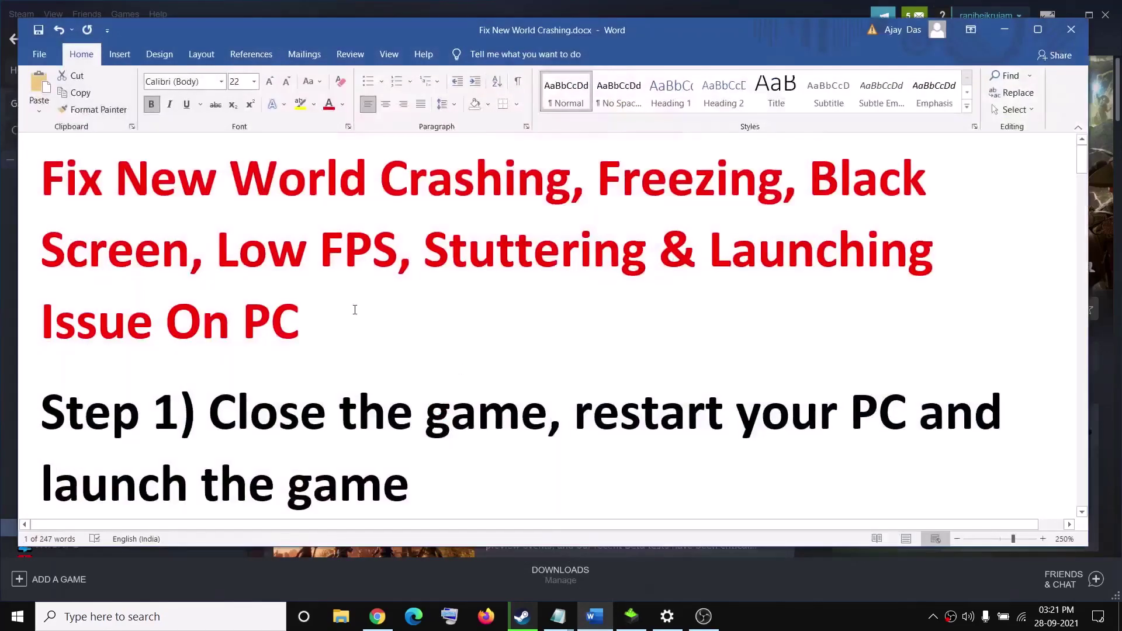
# - Highlight the document's title and the Step 1 instruction to close the game, restart the PC and launch the game
pyautogui.moveTo(336, 306); pyautogui.dragTo(89, 178)
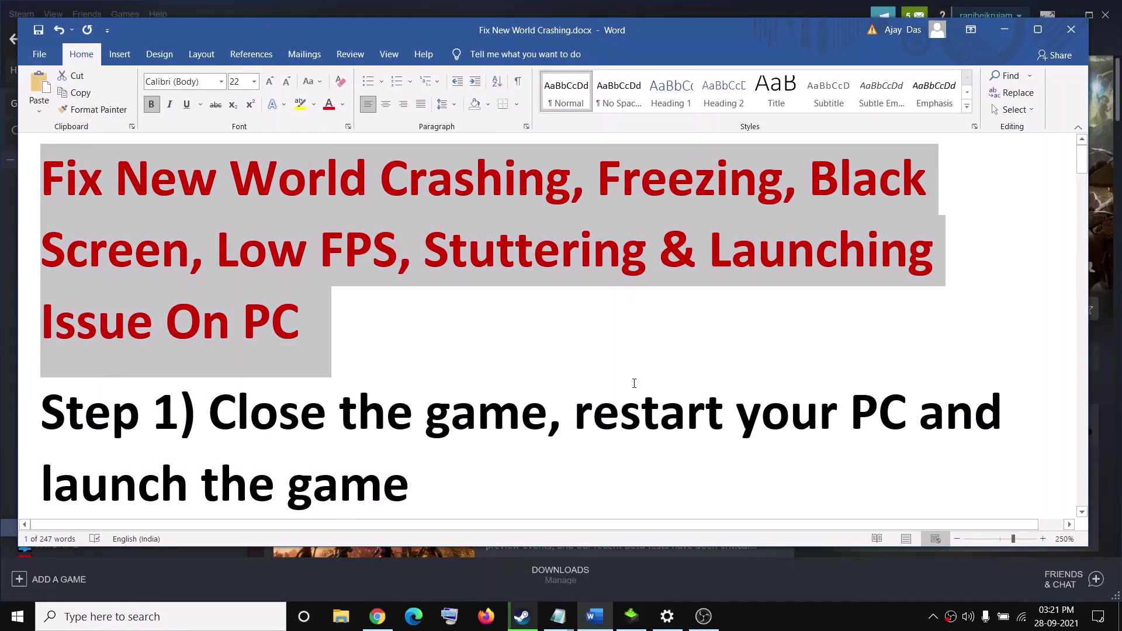
pyautogui.click(408, 324)
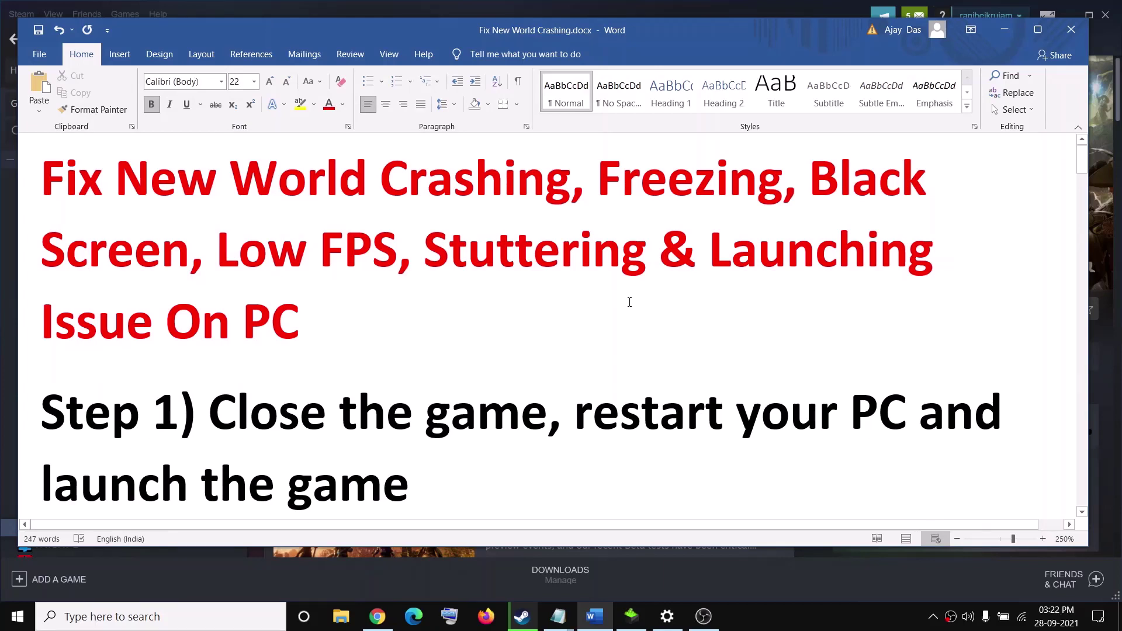
pyautogui.moveTo(202, 422); pyautogui.dragTo(548, 420)
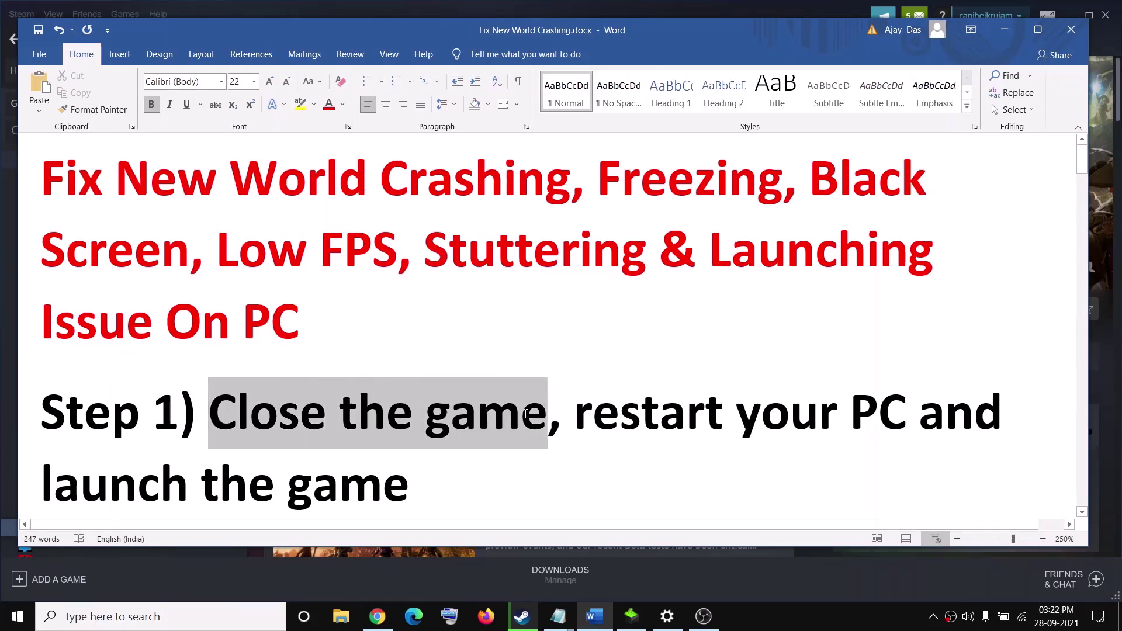
pyautogui.scroll(-1, 662, 373)
pyautogui.moveTo(620, 327); pyautogui.dragTo(431, 405)
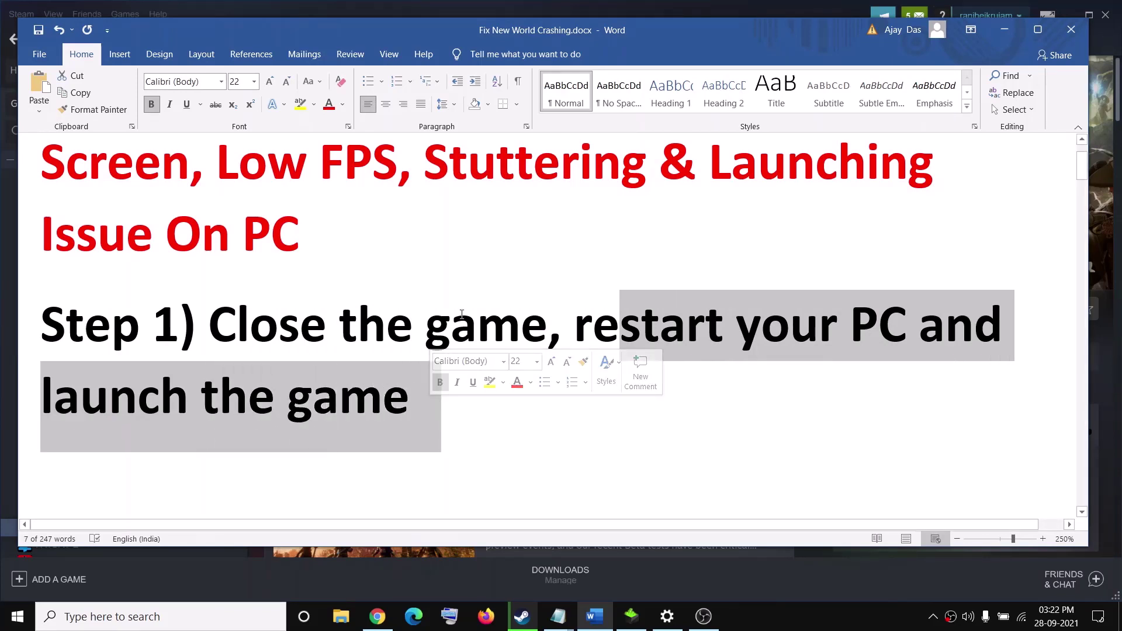
pyautogui.moveTo(224, 325); pyautogui.dragTo(473, 321)
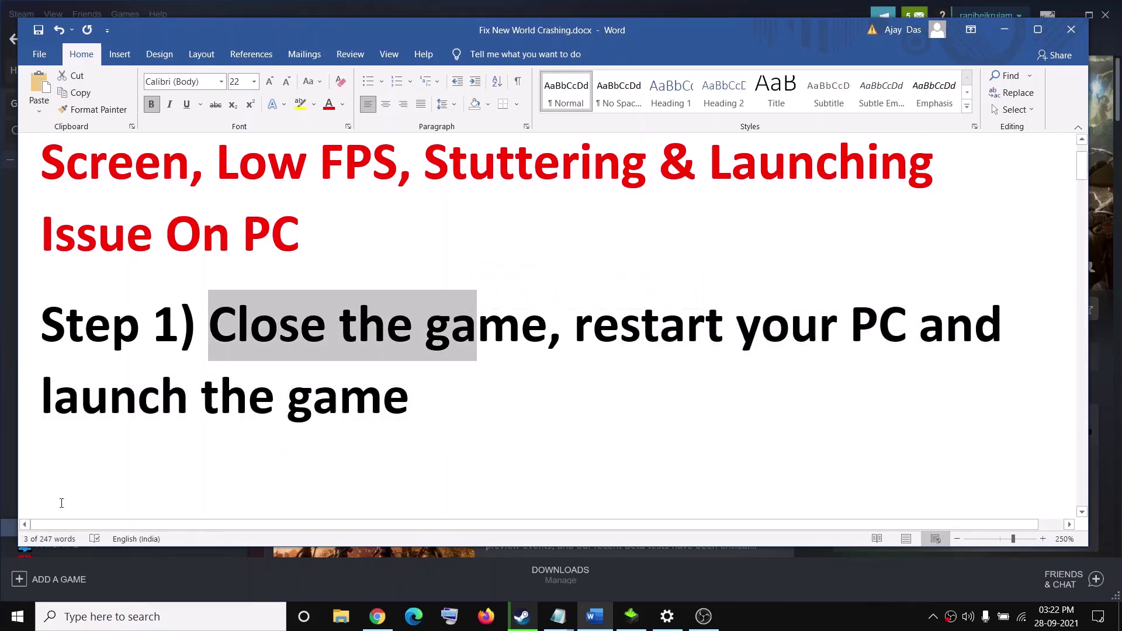
# - View the Windows power options for restarting the PC, and return to the "launch the game" instruction in the document
pyautogui.click(19, 580)
pyautogui.click(17, 617)
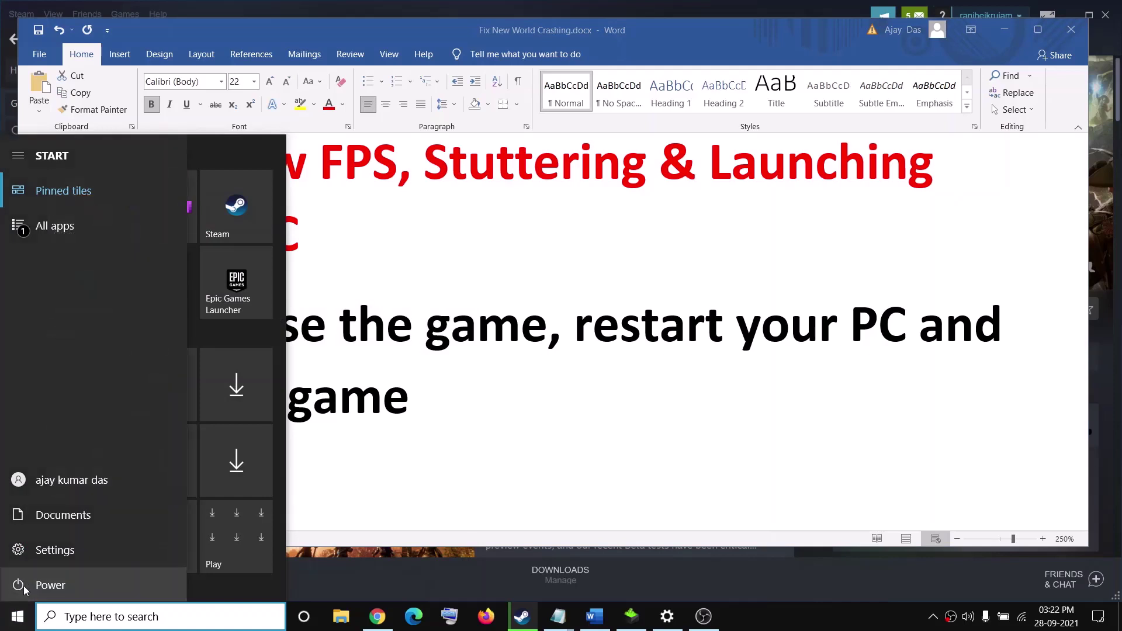
pyautogui.click(19, 585)
pyautogui.click(883, 416)
pyautogui.click(389, 404)
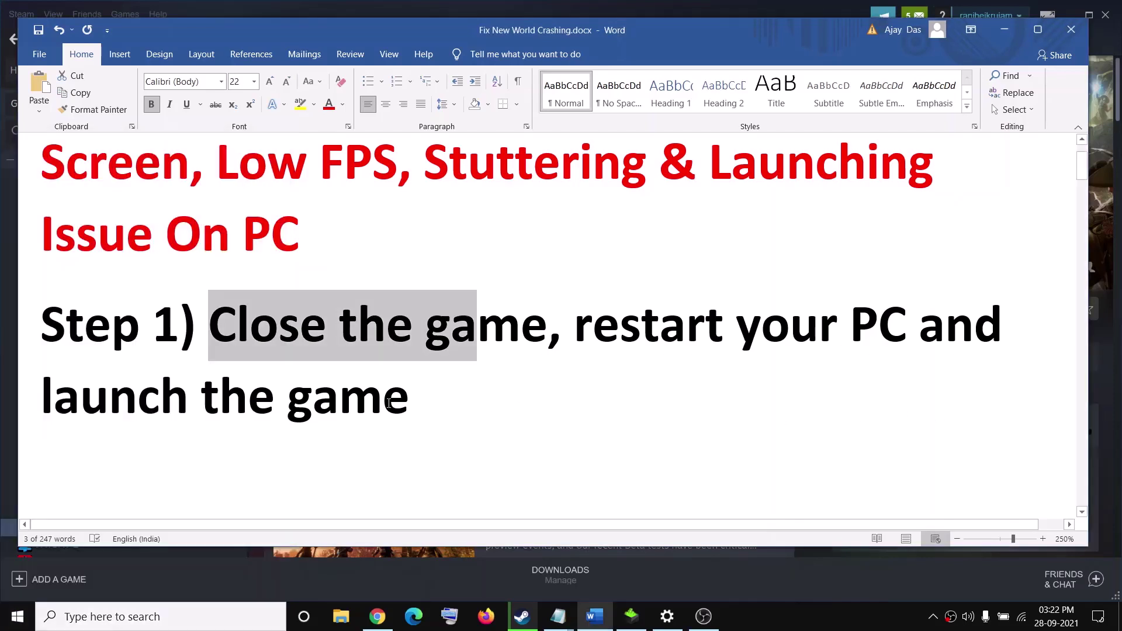
pyautogui.moveTo(46, 411); pyautogui.dragTo(435, 408)
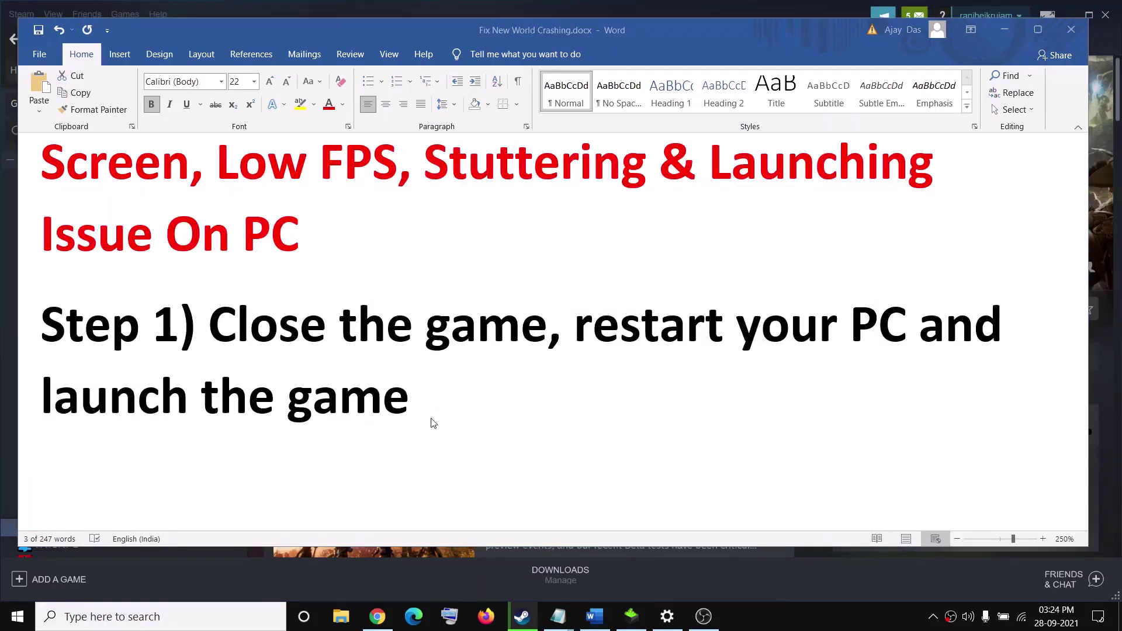
# - Review Step 2 about having enough space on the HDD or SSD, highlighting its text
pyautogui.scroll(-4, 433, 423)
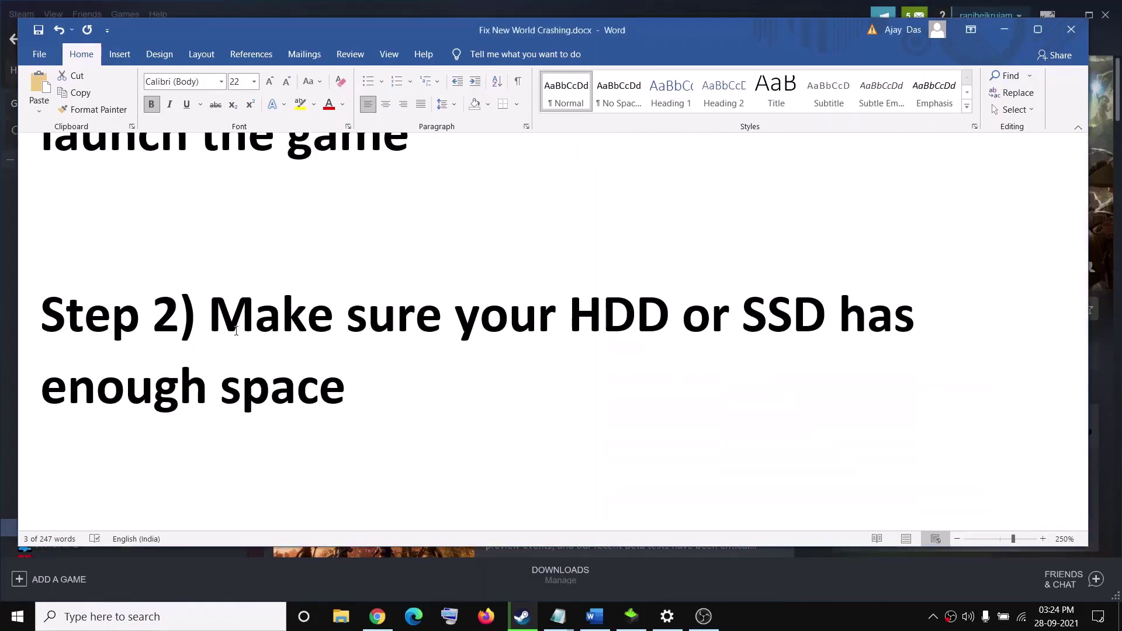
pyautogui.moveTo(745, 320); pyautogui.dragTo(838, 321)
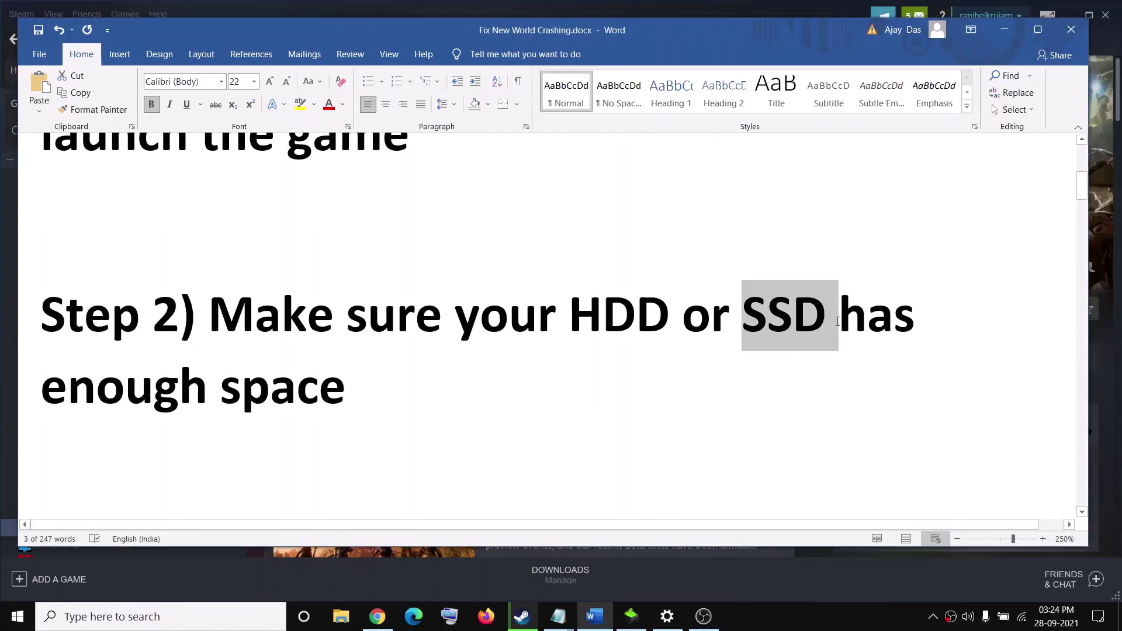
pyautogui.moveTo(393, 392); pyautogui.dragTo(211, 319)
pyautogui.scroll(-3, 480, 430)
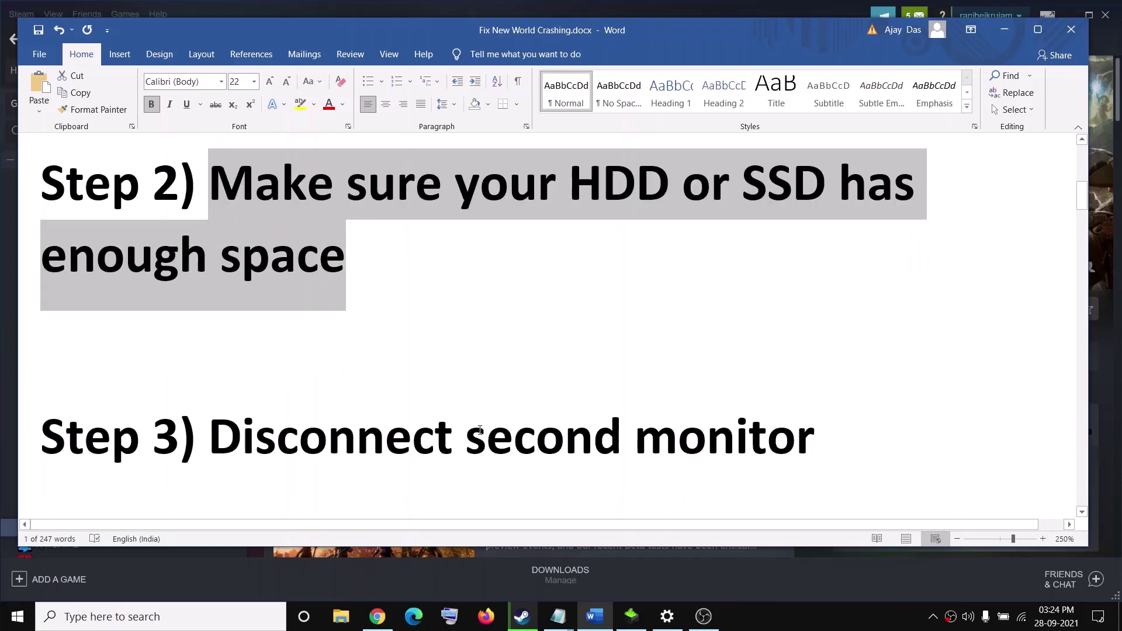
# - Review Step 3 about disconnecting the second monitor, highlighting its text
pyautogui.click(208, 400)
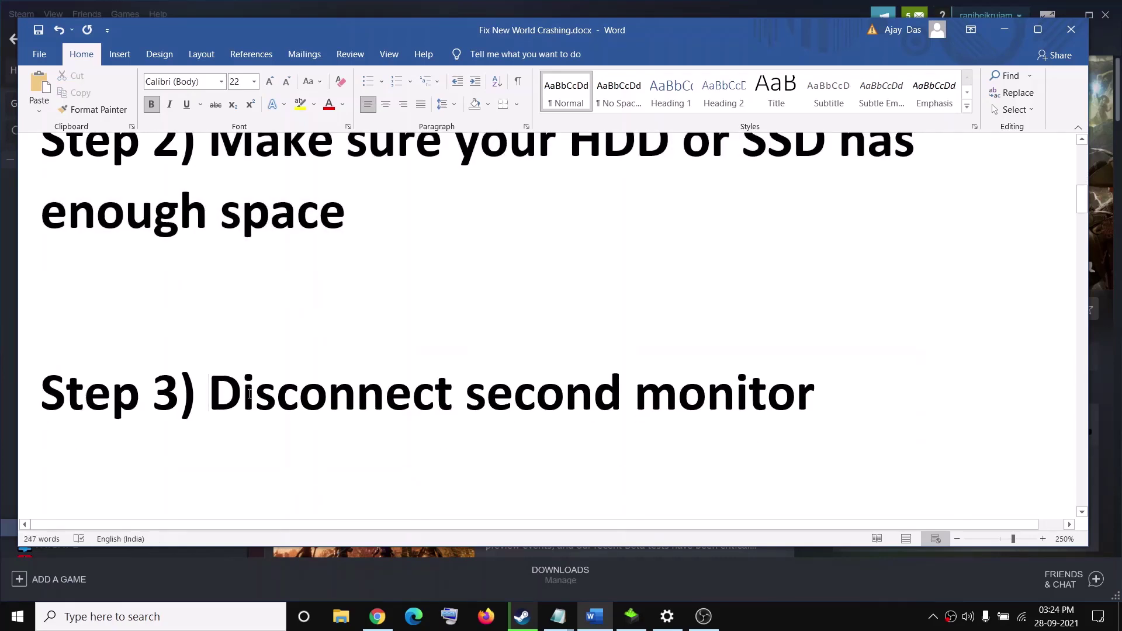
pyautogui.moveTo(208, 400); pyautogui.dragTo(798, 396)
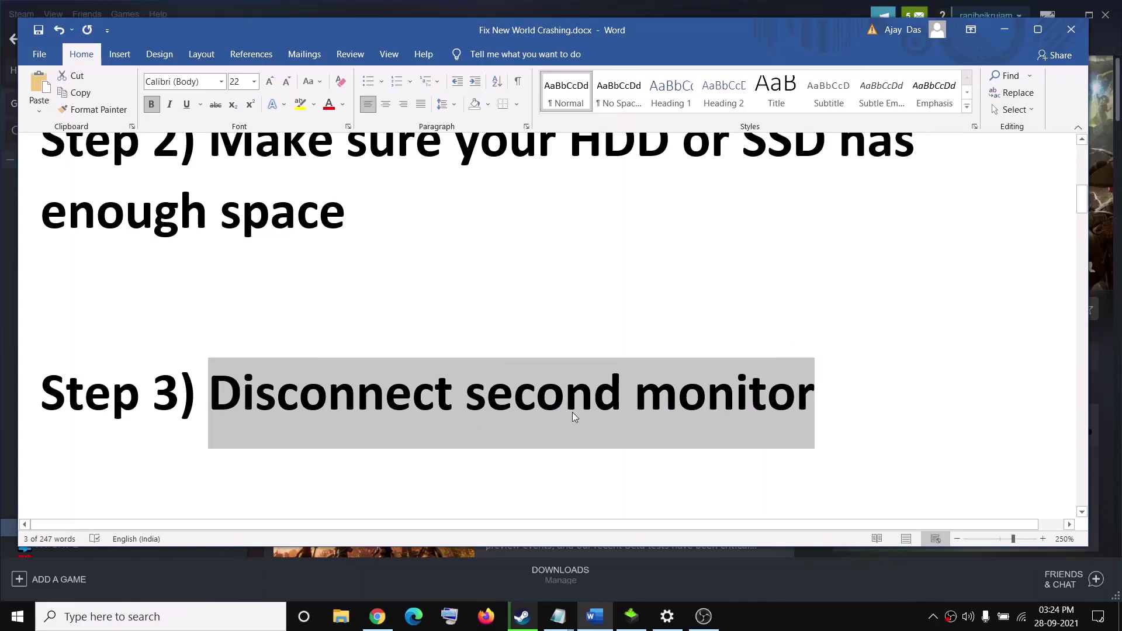
pyautogui.click(816, 397)
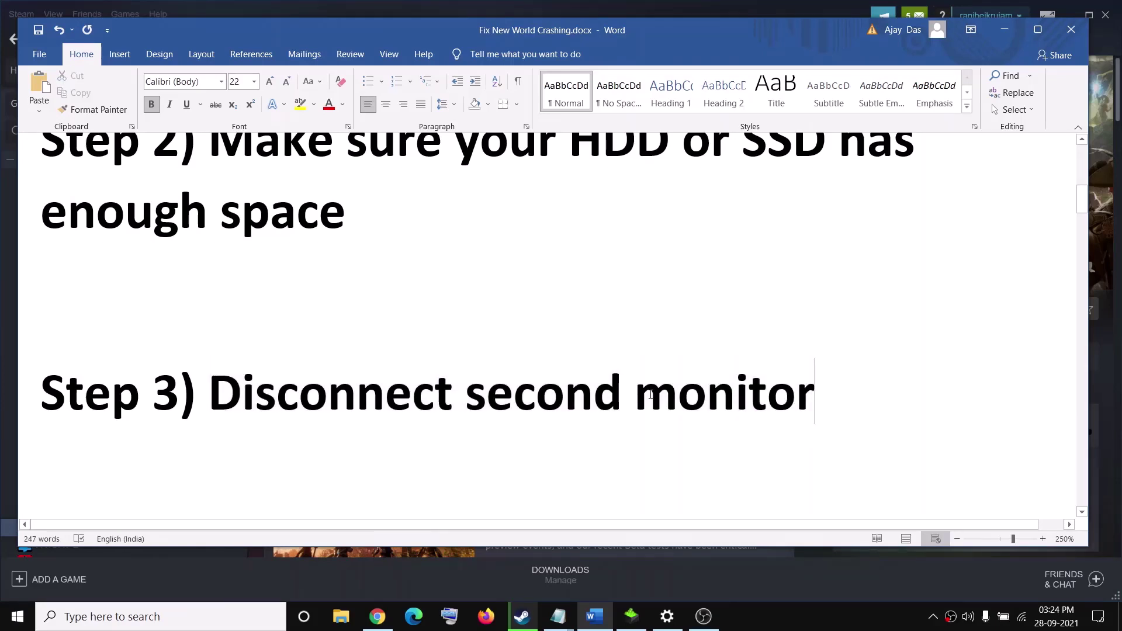
pyautogui.moveTo(652, 395); pyautogui.dragTo(215, 421)
pyautogui.click(66, 397)
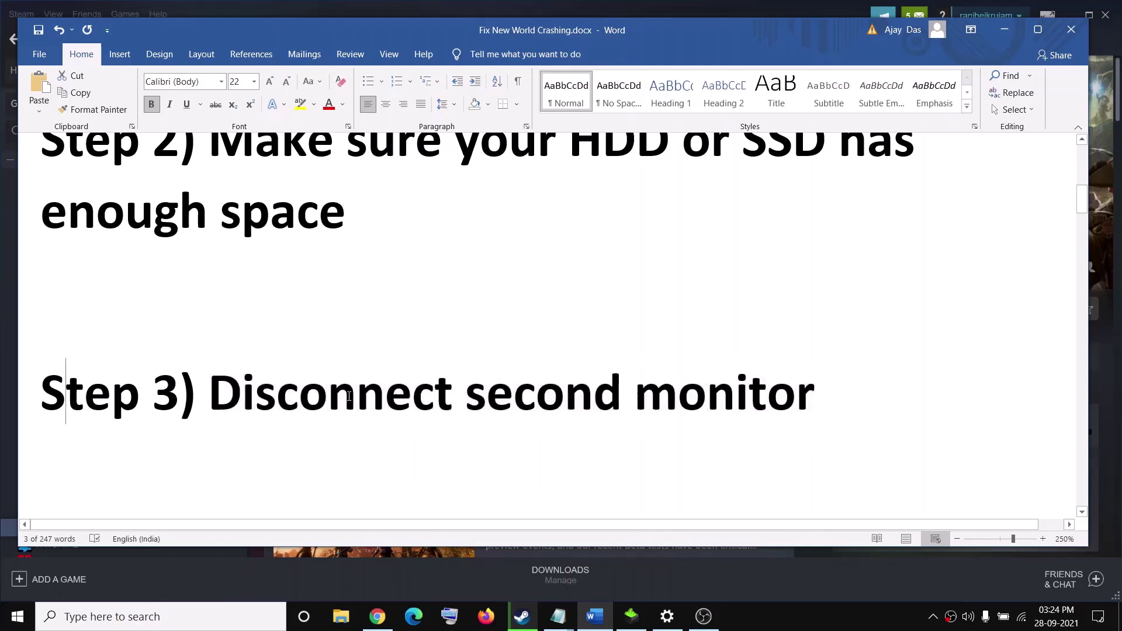
pyautogui.tripleClick(348, 397)
pyautogui.scroll(-3, 417, 403)
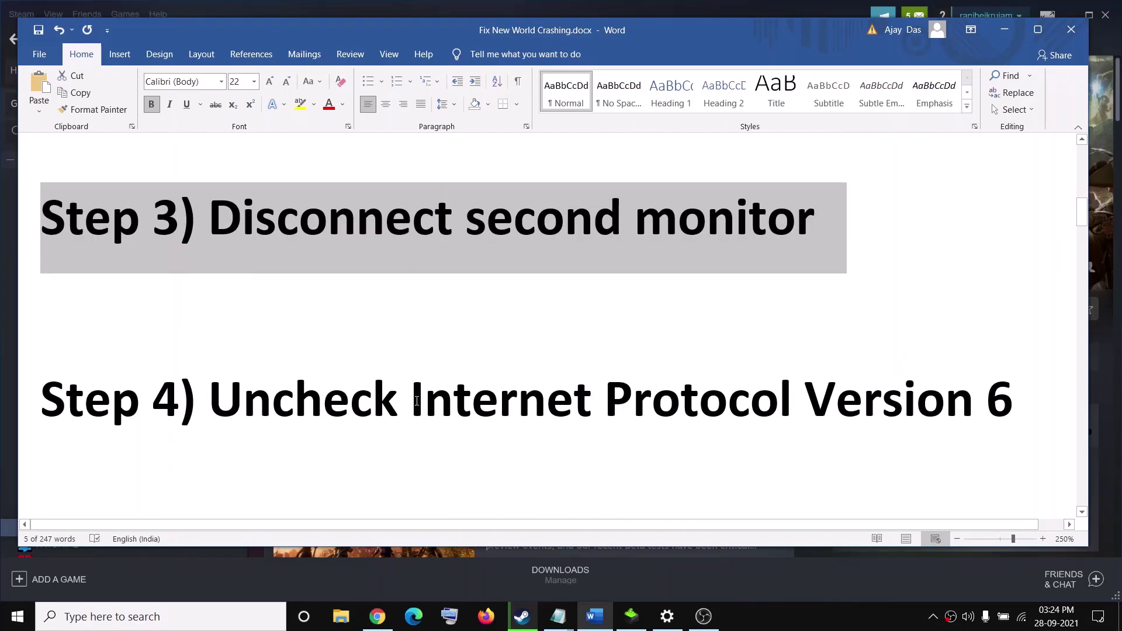
# - Highlight the Step 4 instruction and open the network adapter options from the Network & Internet settings in Windows Settings
pyautogui.moveTo(222, 399); pyautogui.dragTo(953, 397)
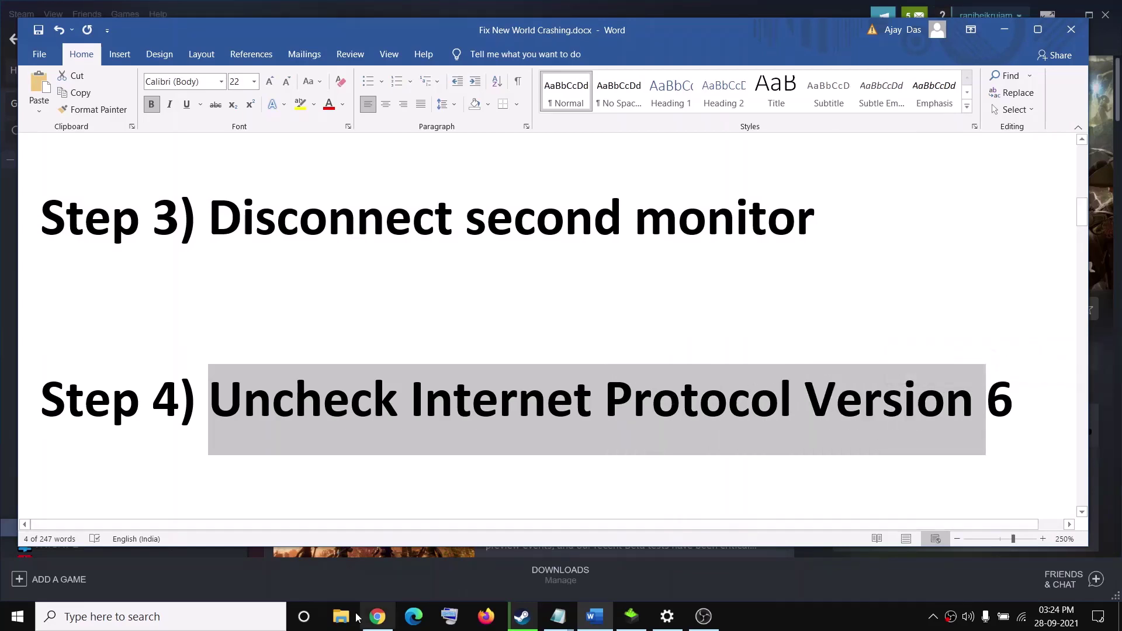
pyautogui.click(17, 616)
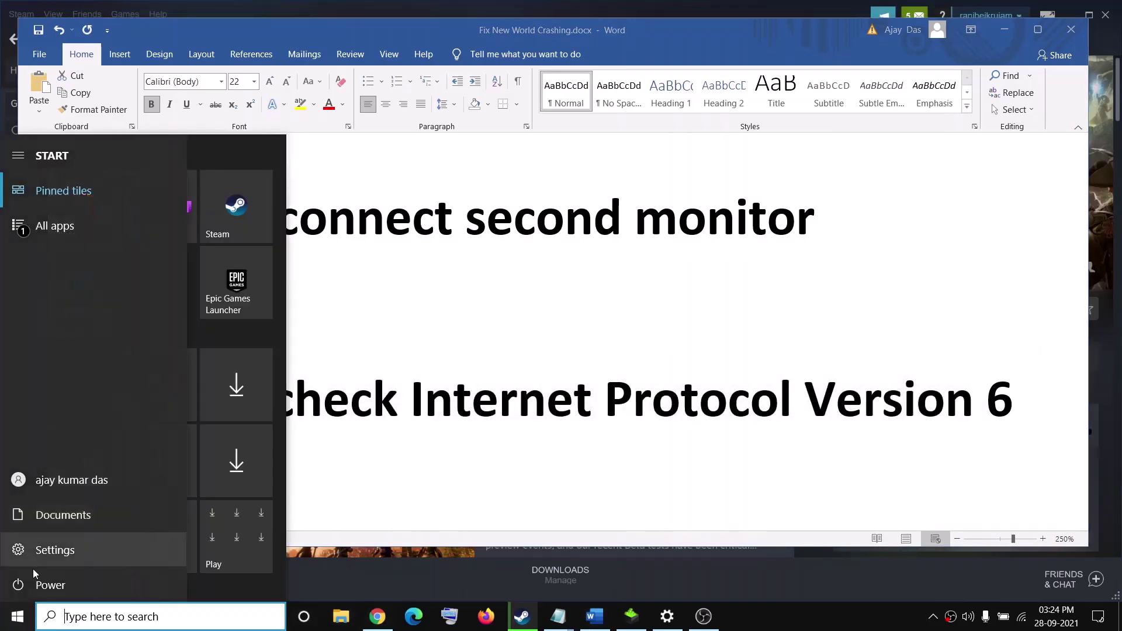
pyautogui.click(33, 570)
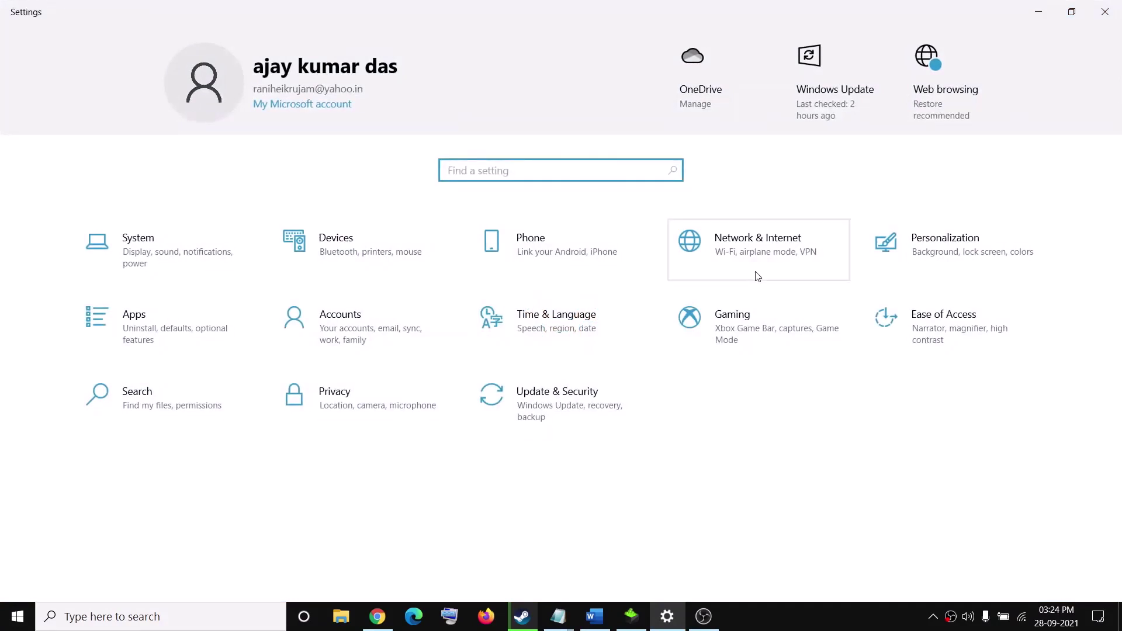
pyautogui.click(770, 248)
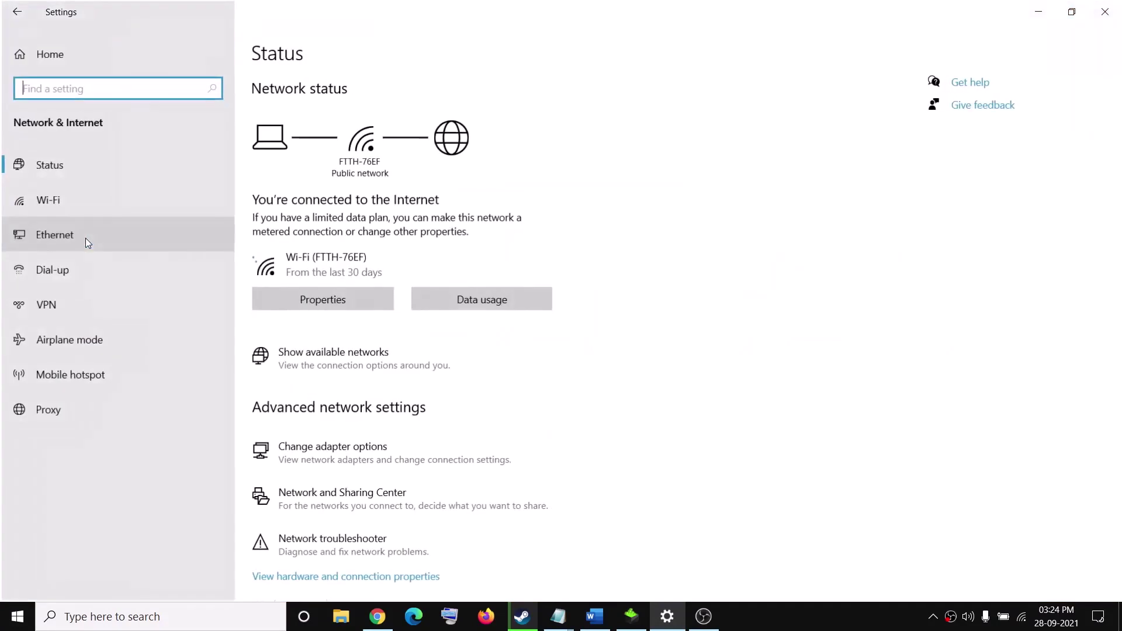
pyautogui.scroll(-1, 454, 365)
pyautogui.scroll(-2, 454, 366)
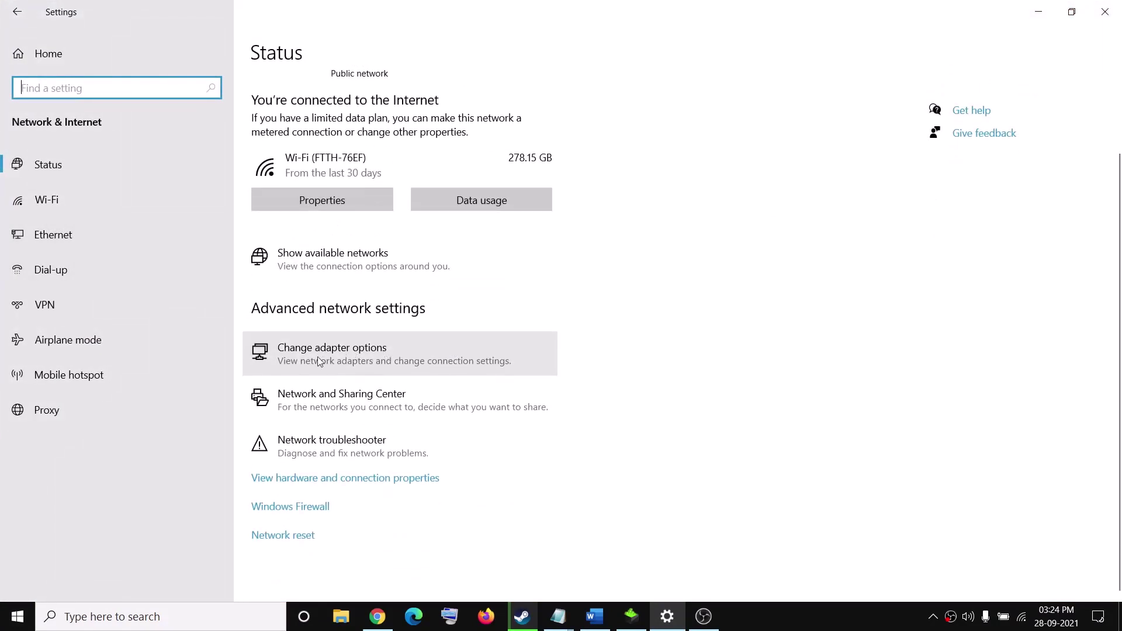
pyautogui.click(360, 363)
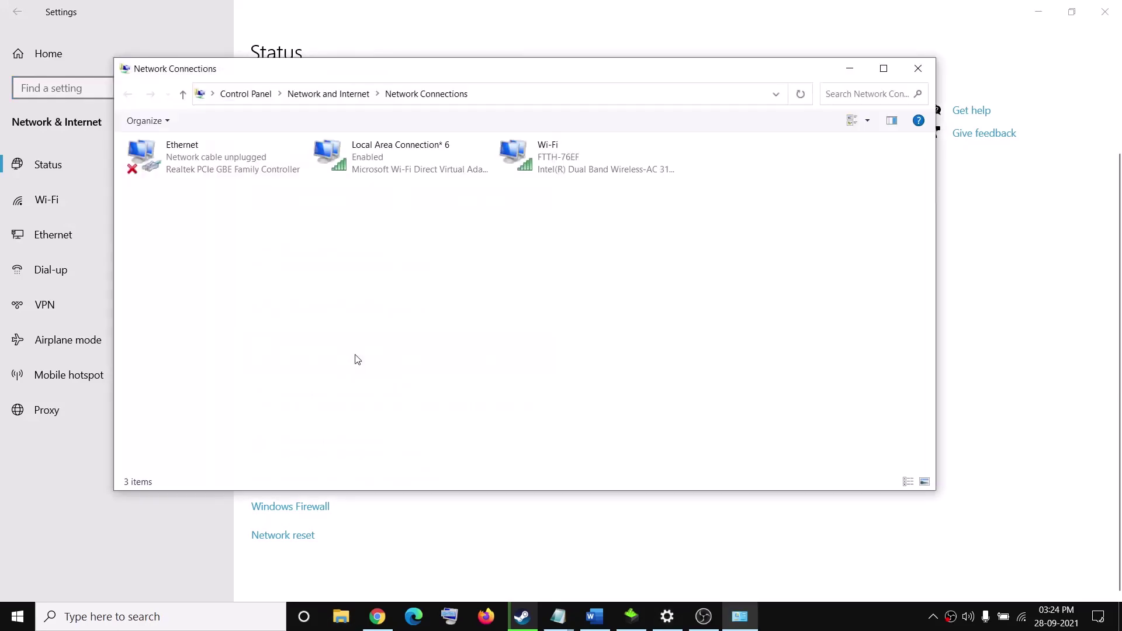
# - Make sure Internet Protocol Version 6 (TCP/IPv6) is unchecked in the Wi-Fi adapter's properties, apply it and close Network Connections
pyautogui.click(629, 166)
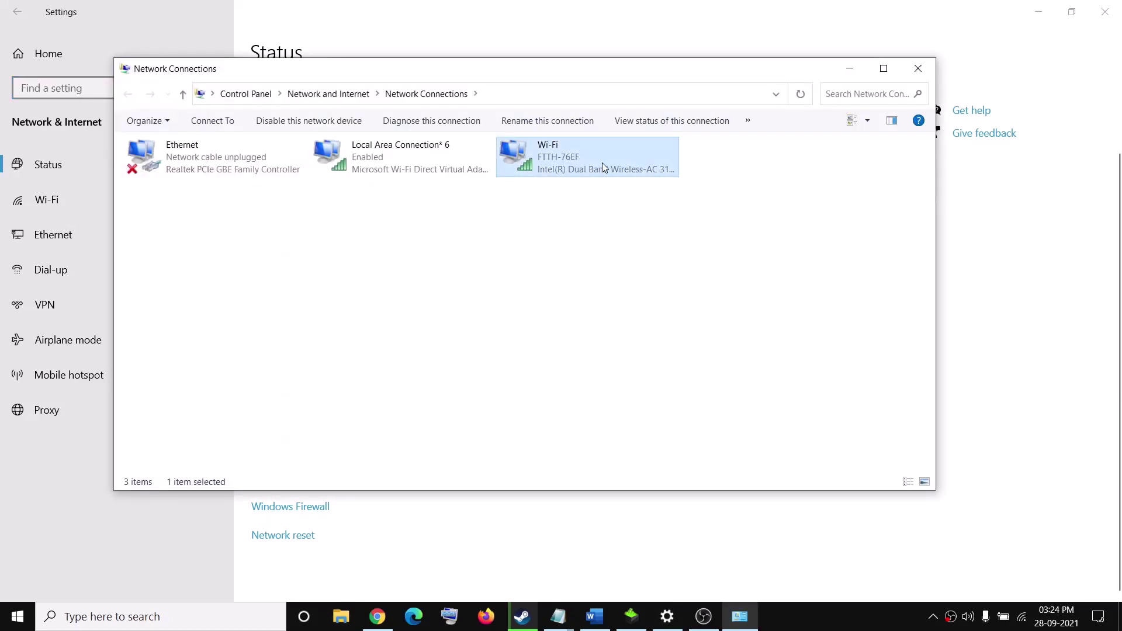
pyautogui.rightClick(602, 162)
pyautogui.click(494, 318)
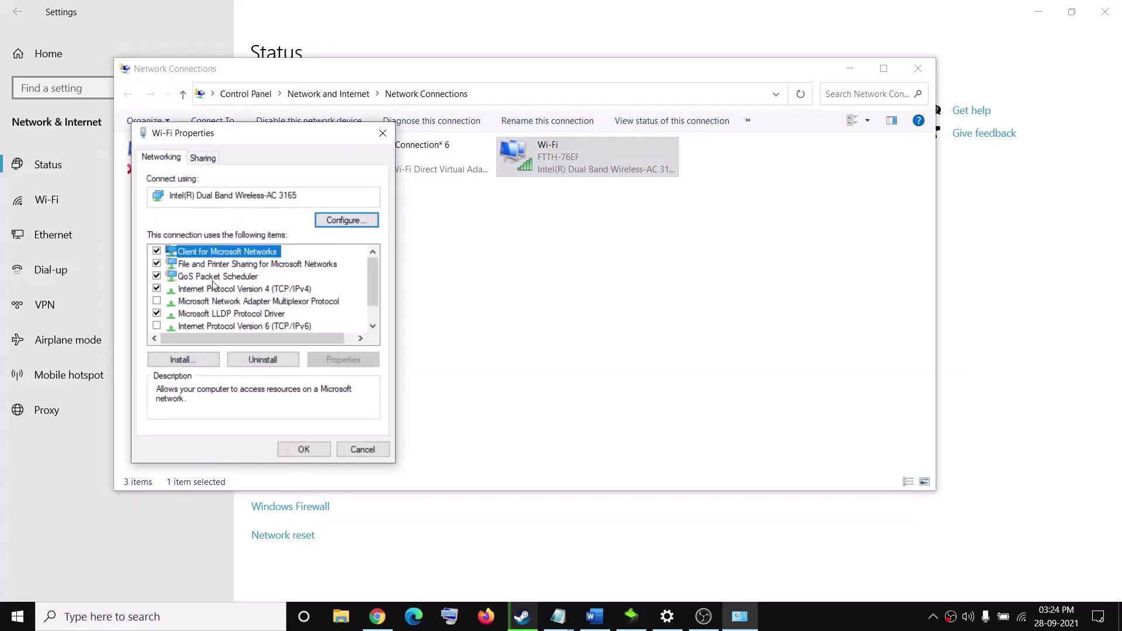
pyautogui.scroll(-1, 216, 289)
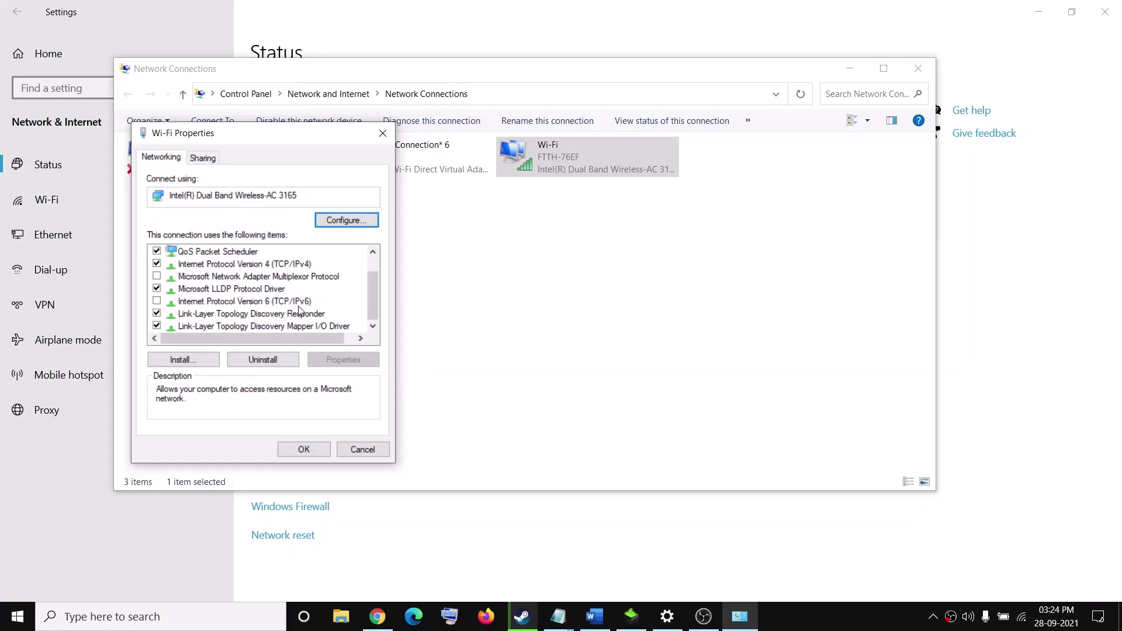
pyautogui.click(157, 301)
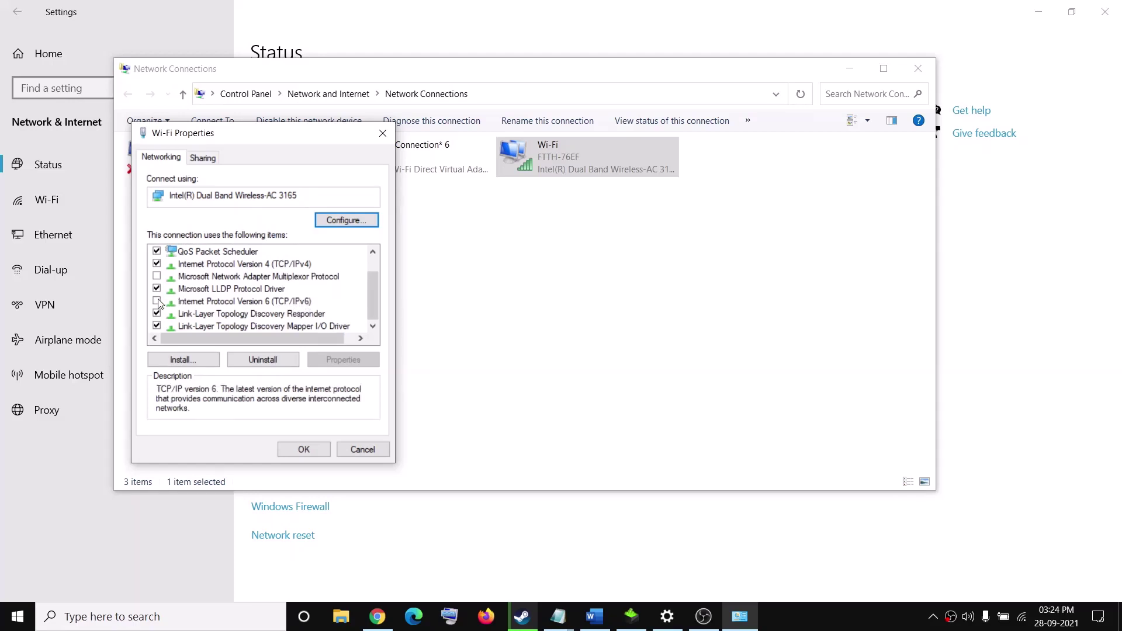
pyautogui.click(156, 302)
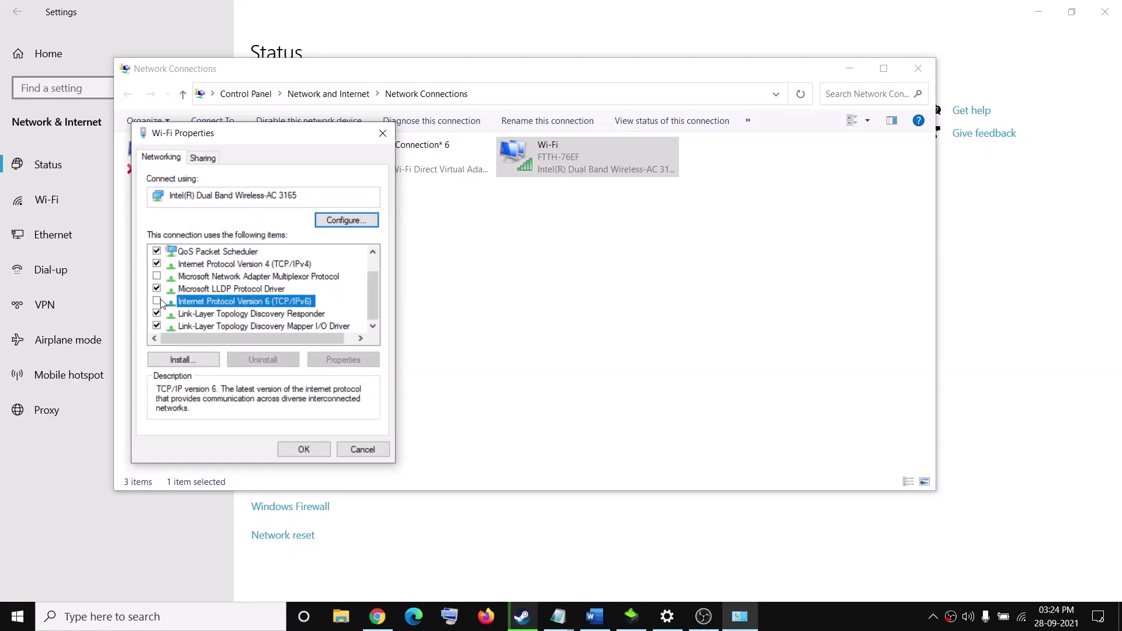
pyautogui.click(304, 450)
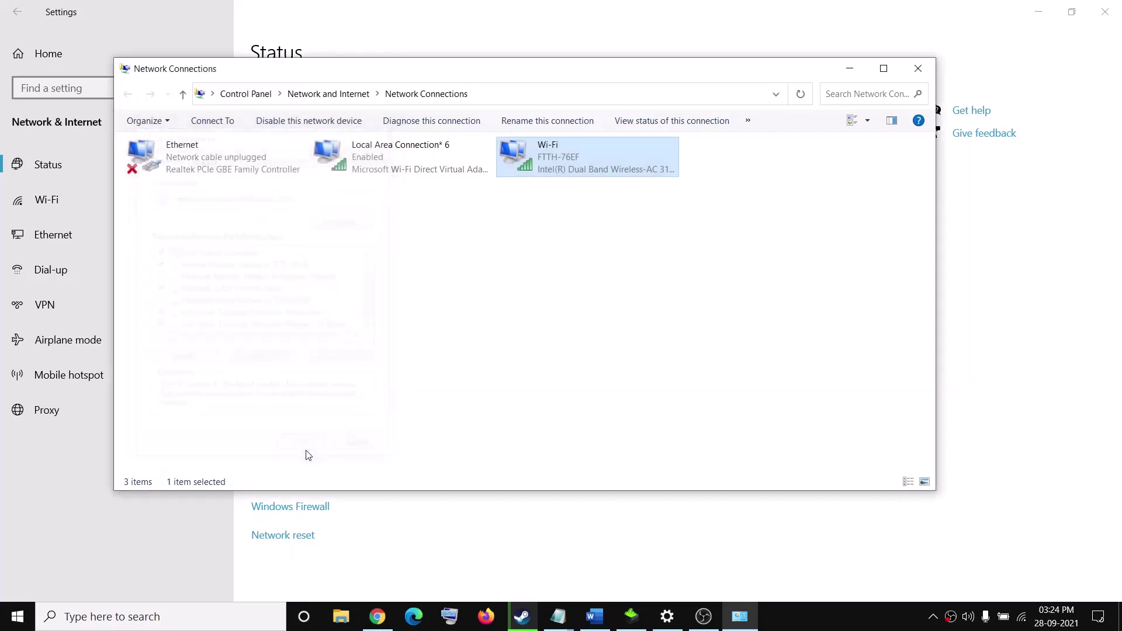
pyautogui.click(918, 68)
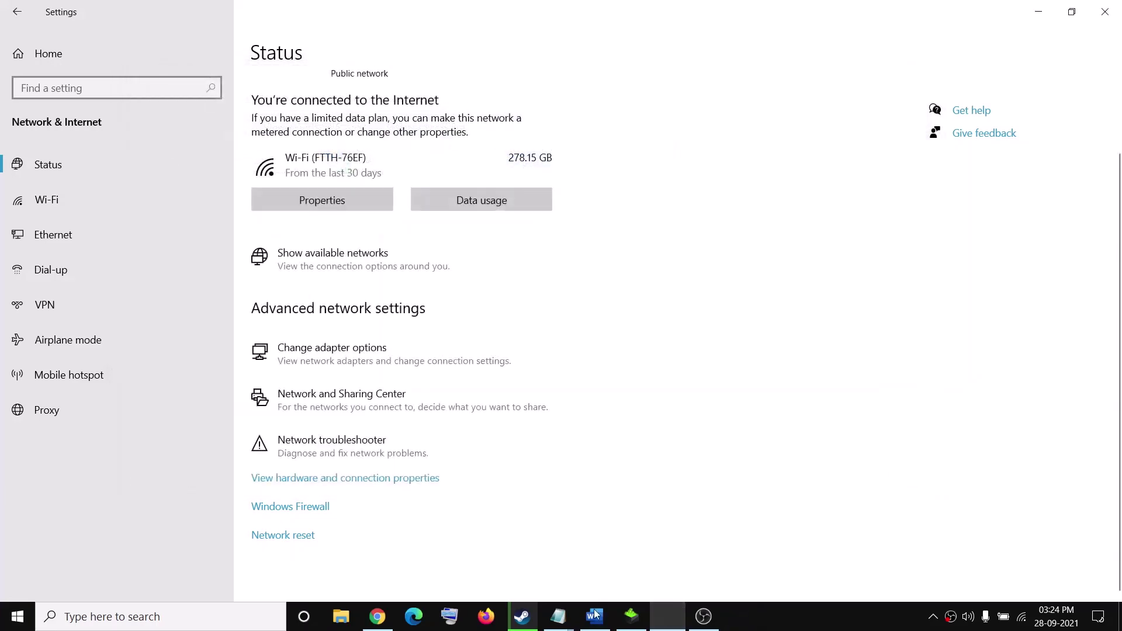
# - Switch back to the Word document and highlight the "Disable overlay" instruction in Step 5
pyautogui.click(595, 617)
pyautogui.scroll(-4, 317, 464)
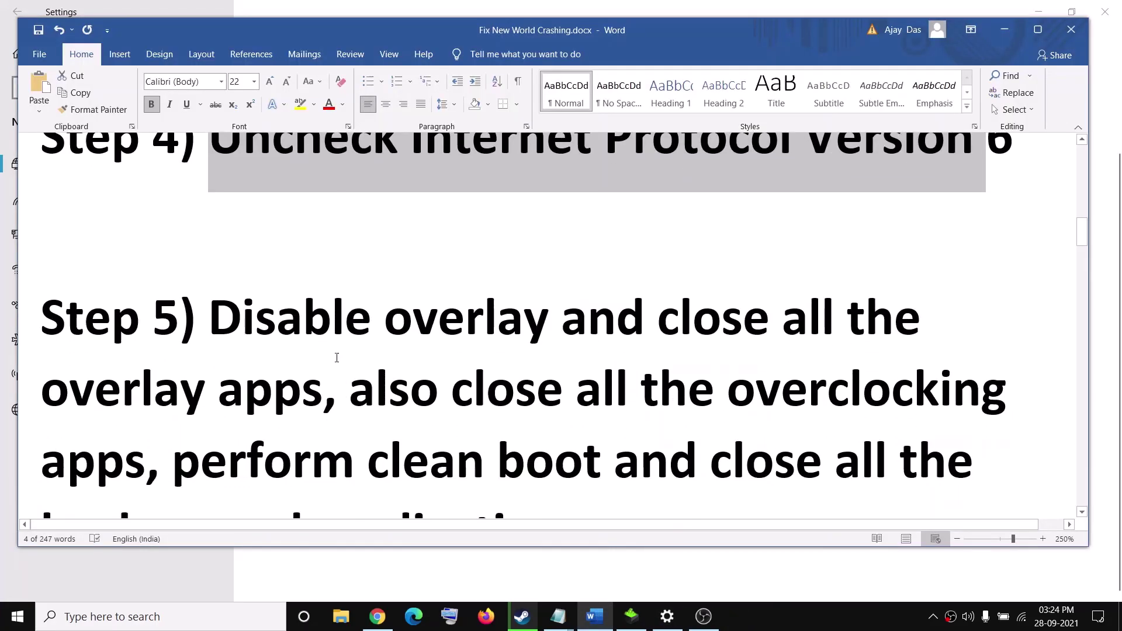
pyautogui.moveTo(489, 322); pyautogui.dragTo(209, 320)
# - Switch to Steam and turn off the in-game Steam Overlay in New World's properties, closing them when done
pyautogui.click(523, 617)
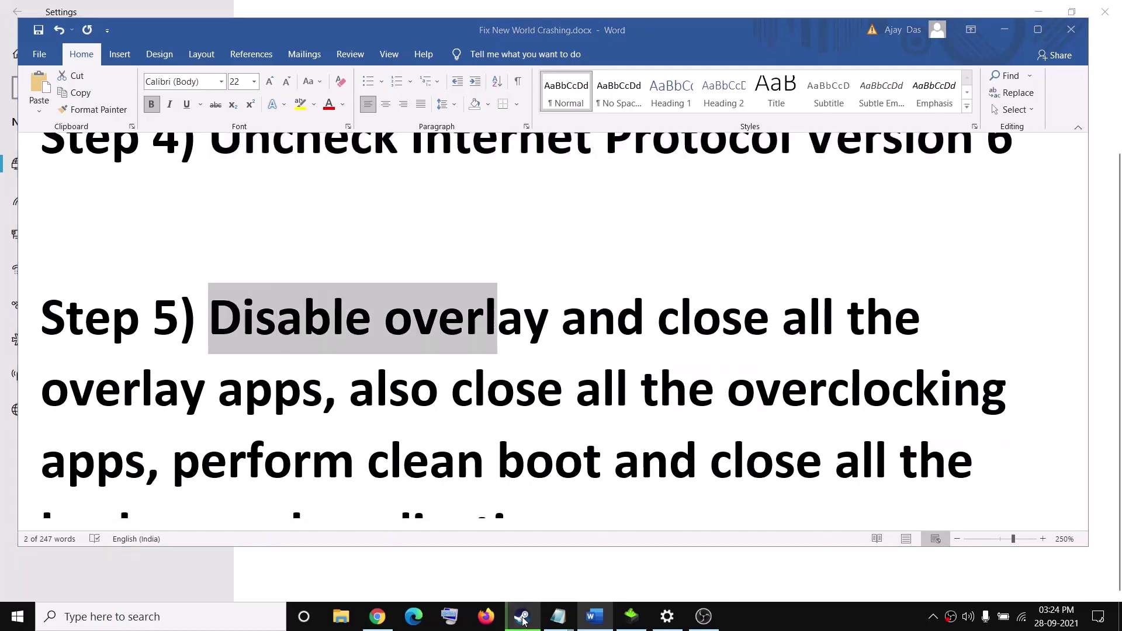
pyautogui.rightClick(89, 526)
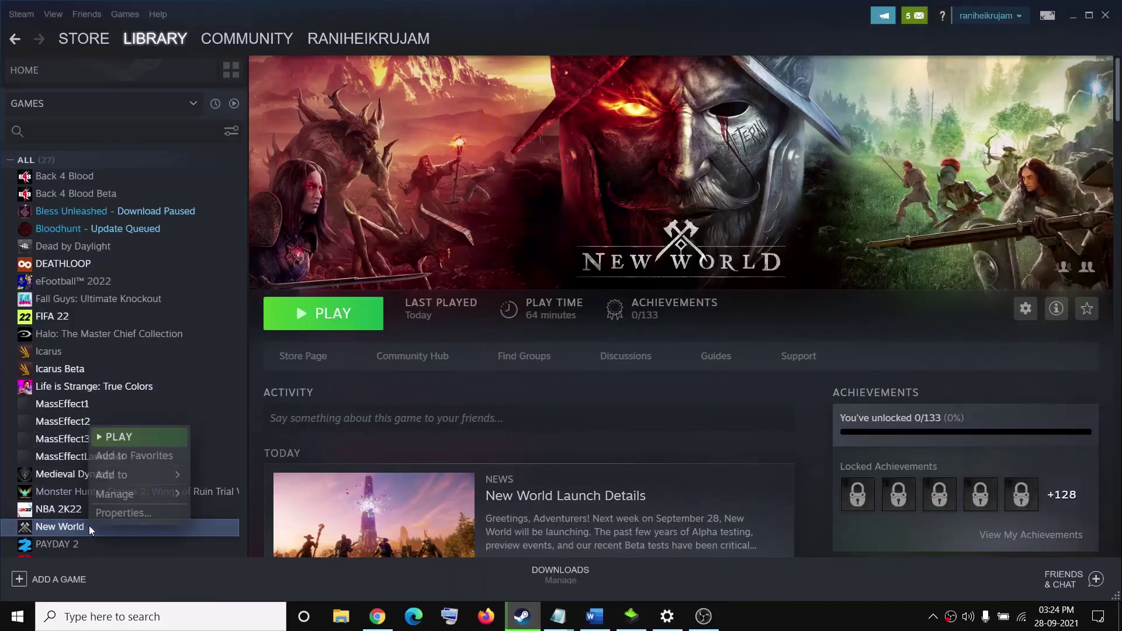
pyautogui.click(140, 515)
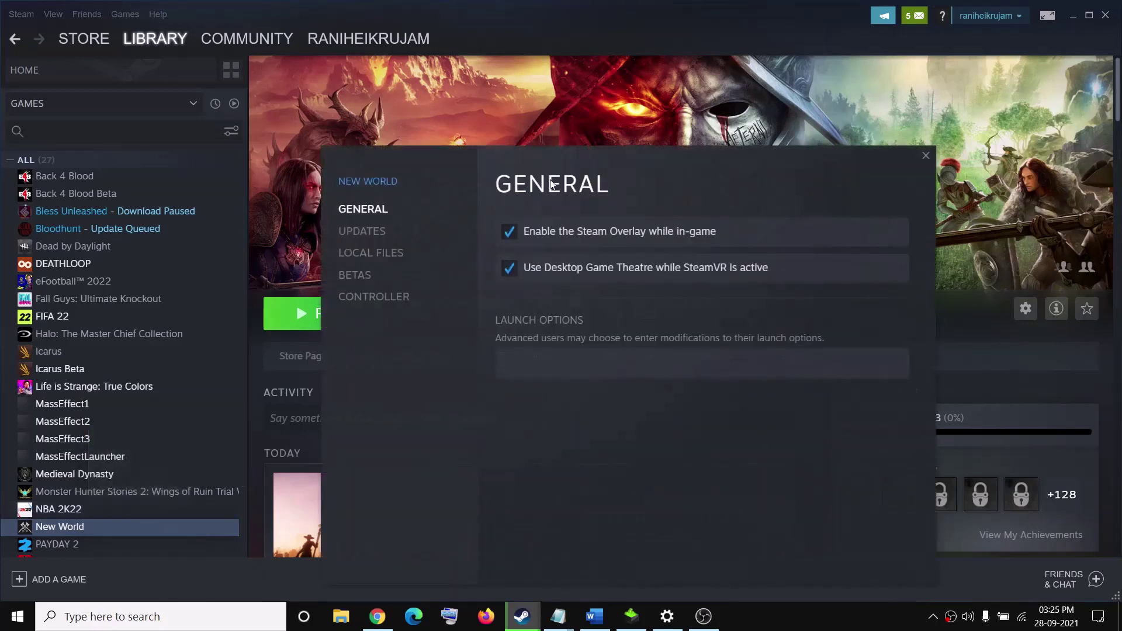
pyautogui.click(510, 233)
pyautogui.click(926, 156)
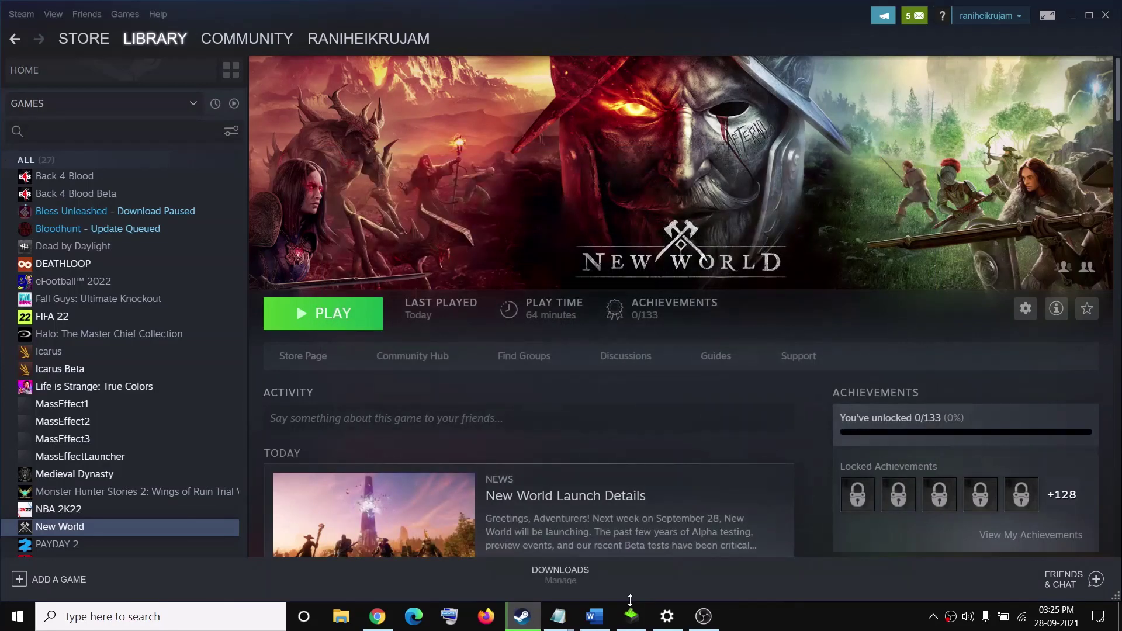
# - Switch back to the Word document and highlight "close all the overlay apps" in Step 5
pyautogui.click(595, 616)
pyautogui.scroll(-1, 580, 368)
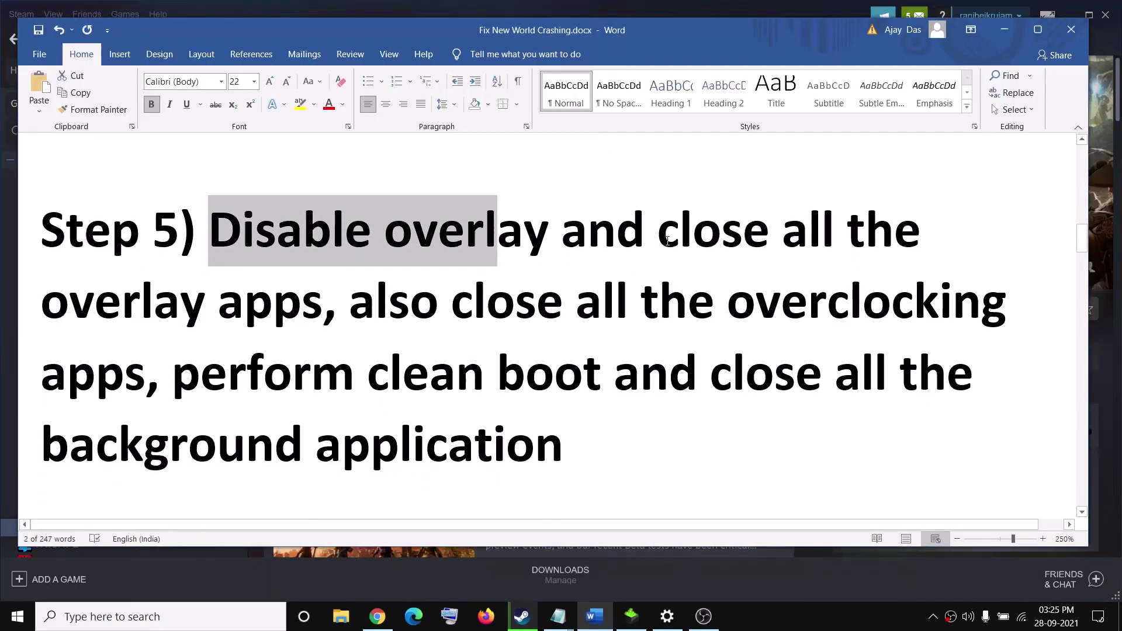
pyautogui.moveTo(658, 230); pyautogui.dragTo(338, 300)
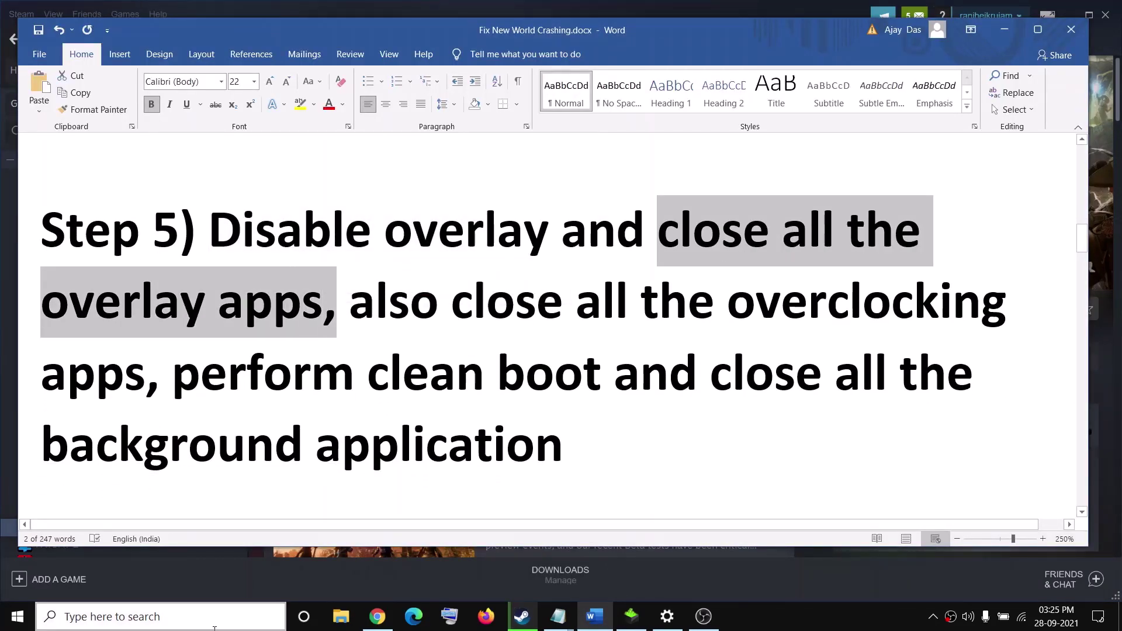
# - Search Windows for the overlay apps GeForce Experience and Discord, and close the search without opening either
pyautogui.click(188, 617)
pyautogui.write('ge')
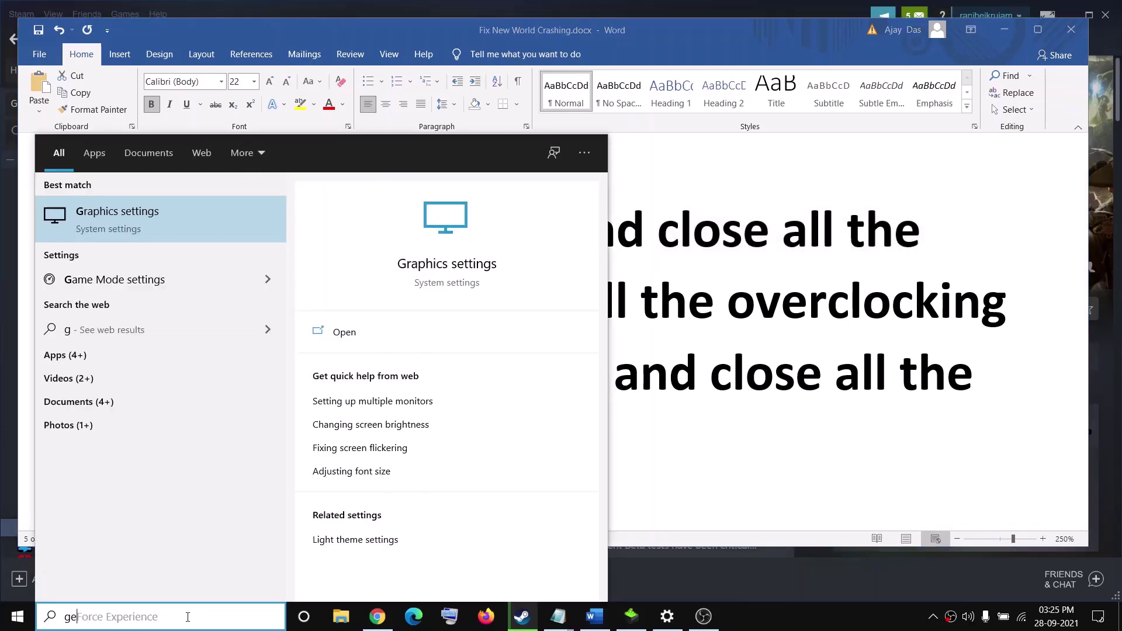
pyautogui.write('for')
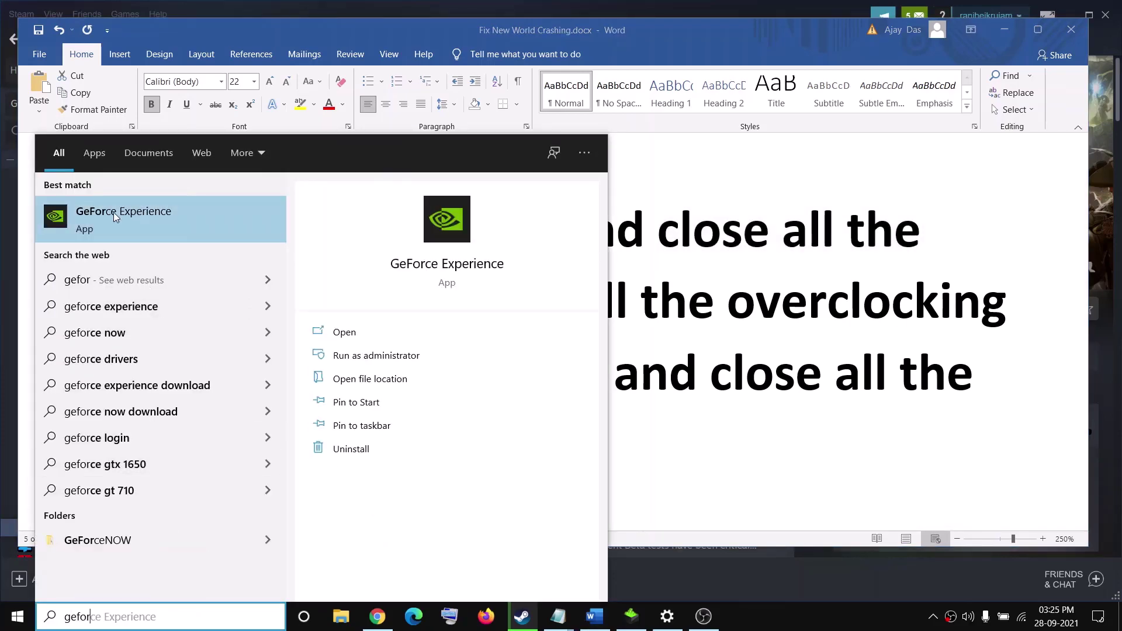
pyautogui.click(194, 623)
pyautogui.write('di')
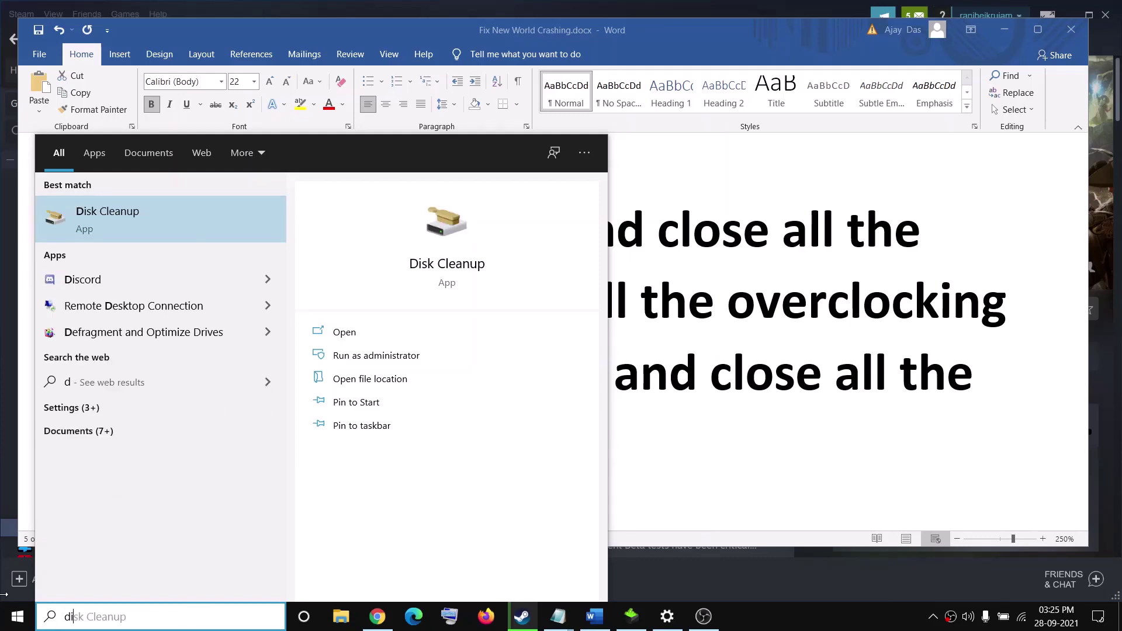
pyautogui.write('scord')
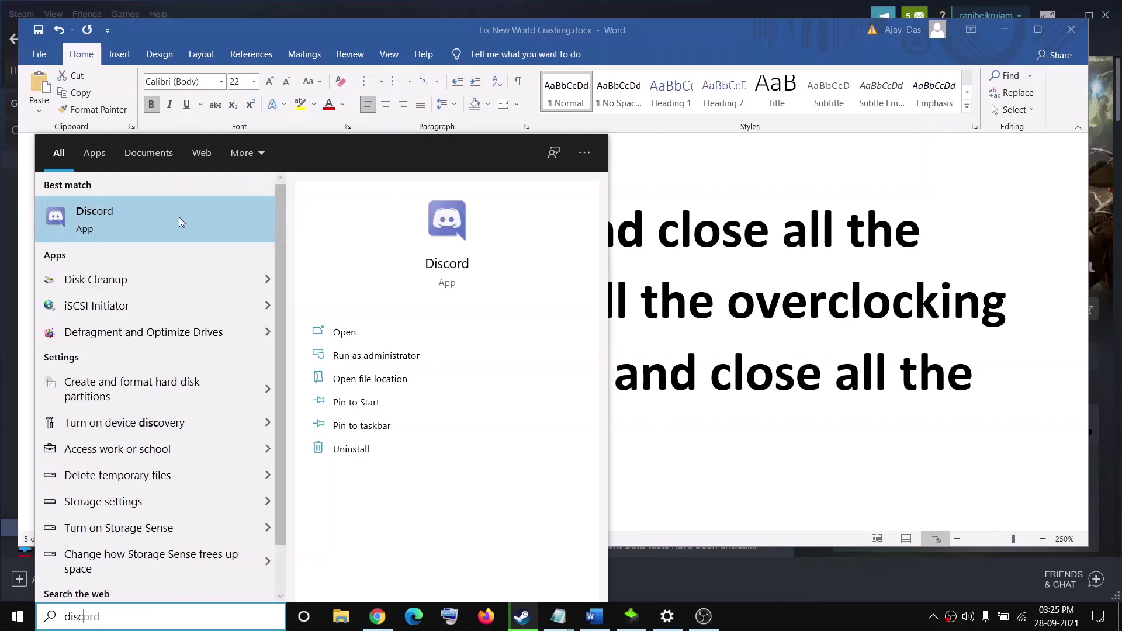
pyautogui.click(800, 299)
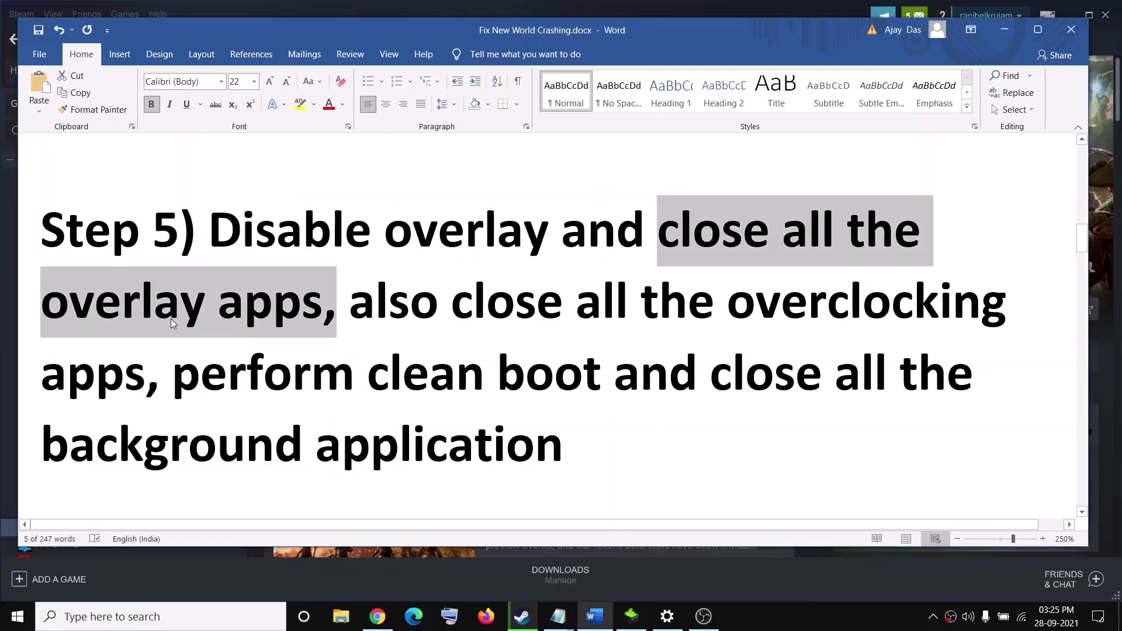
# - Highlight "also close all the overclocking apps" in Step 5 and search Windows for MSI Afterburner and RivaTuner
pyautogui.moveTo(349, 311); pyautogui.dragTo(147, 368)
pyautogui.click(160, 618)
pyautogui.write('ms')
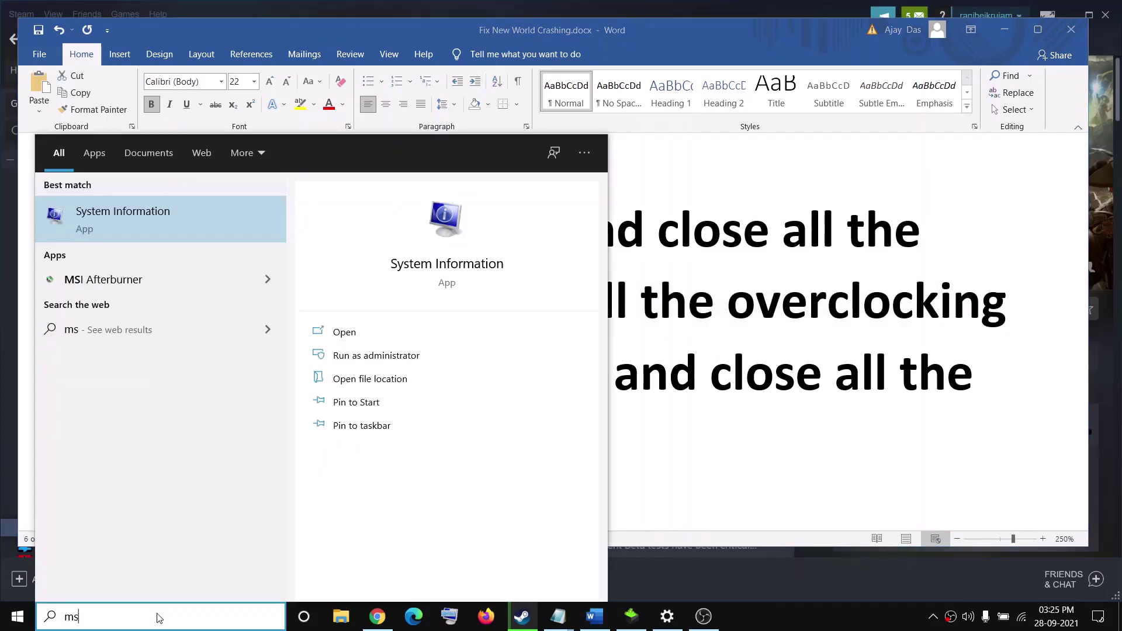
pyautogui.write('i')
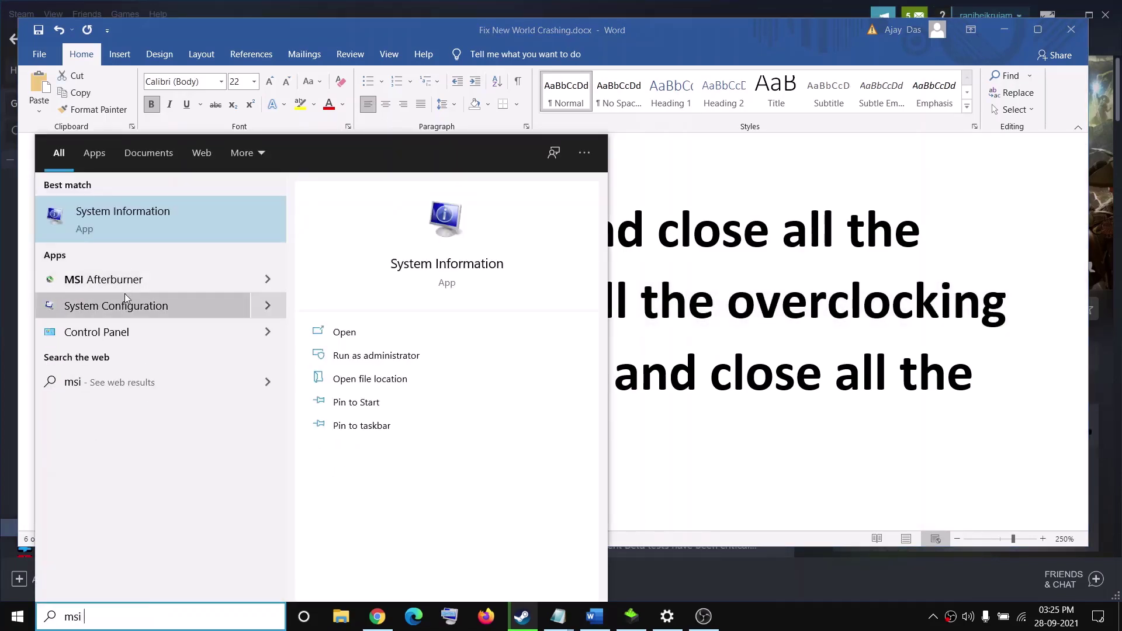
pyautogui.write(' af')
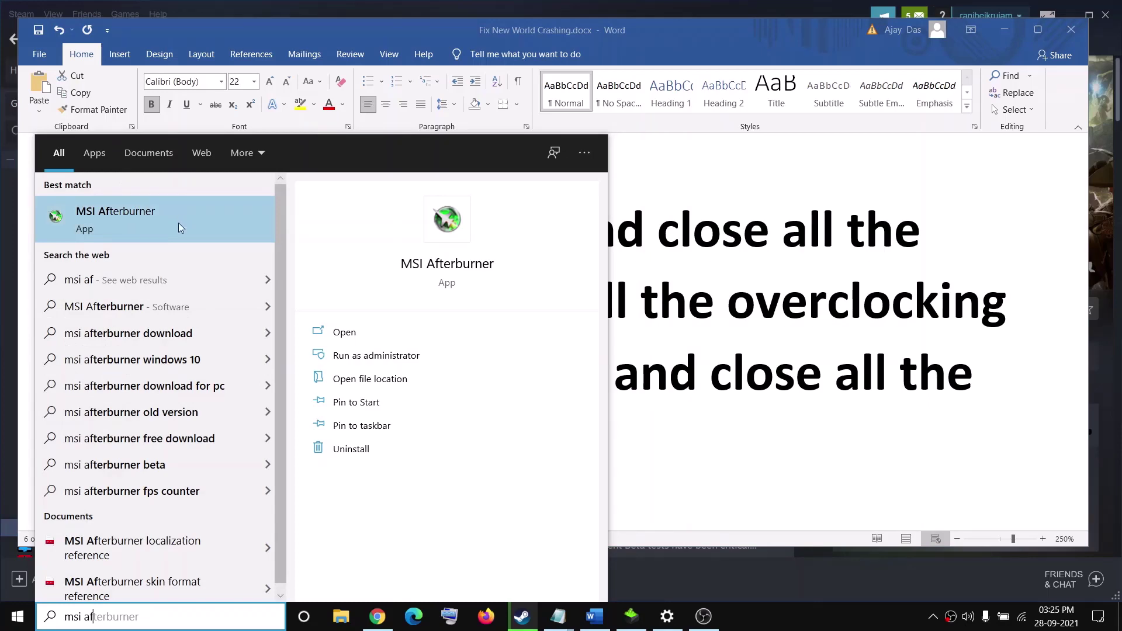
pyautogui.write('terburner')
pyautogui.hotkey('ctrl', 'a')
pyautogui.write('r')
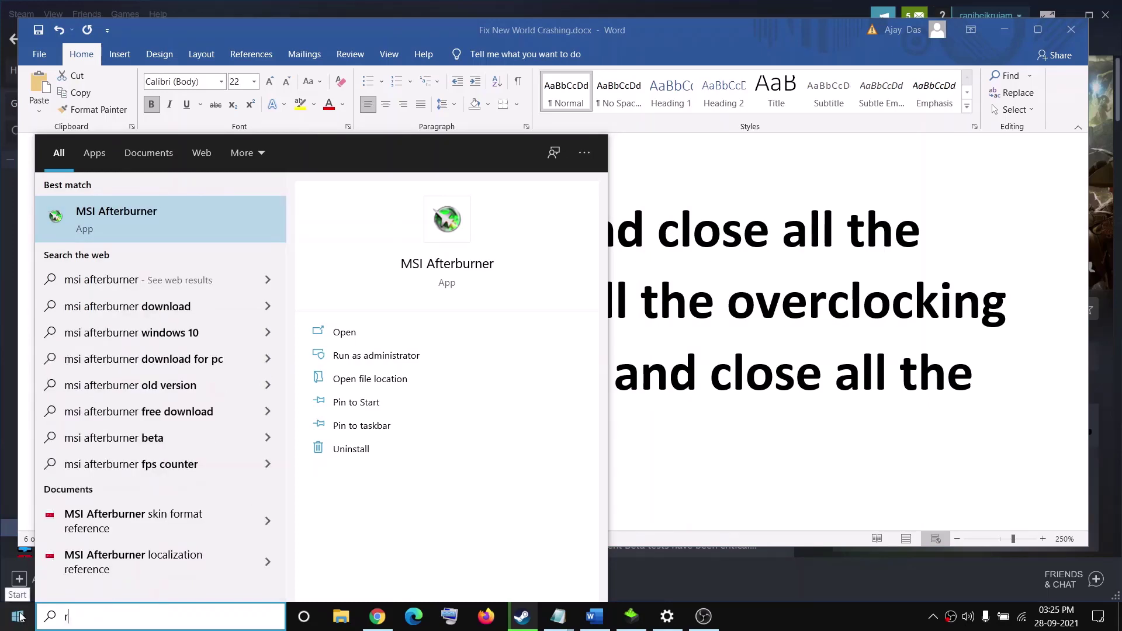
pyautogui.write('iva')
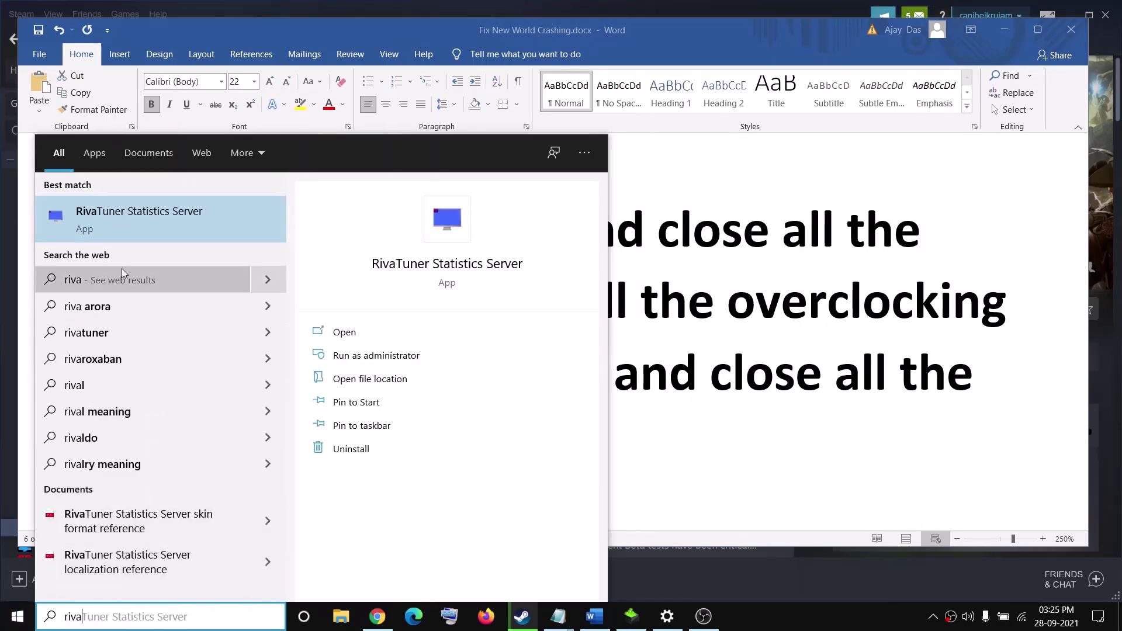
pyautogui.click(798, 371)
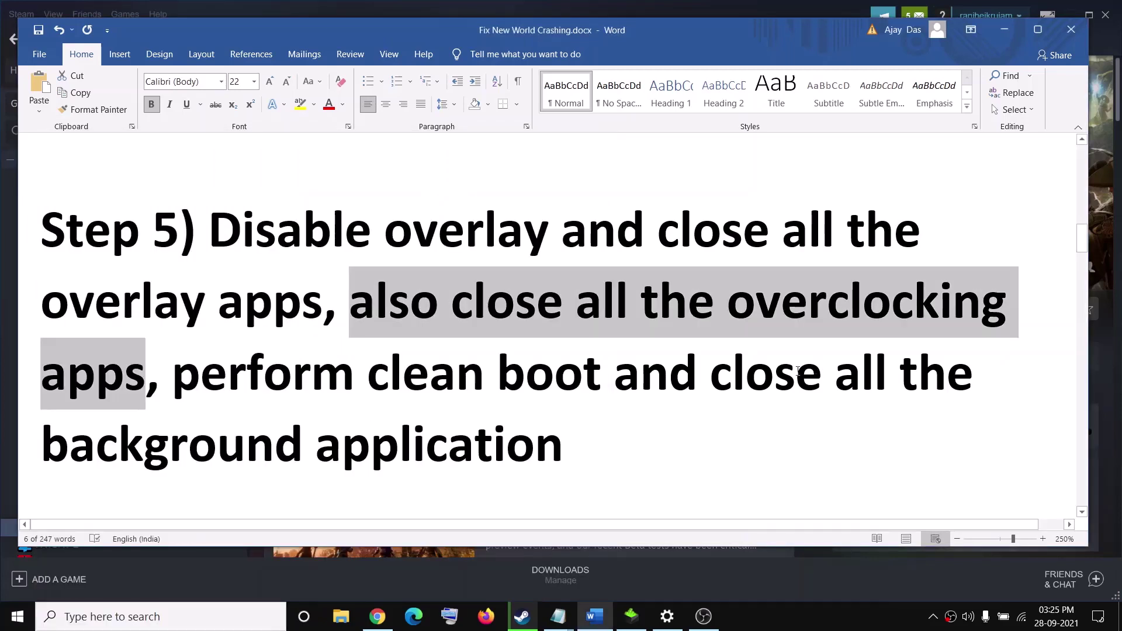
# - Highlight "perform clean boot" in Step 5, find System Configuration through Windows search and open it
pyautogui.moveTo(176, 377); pyautogui.dragTo(609, 377)
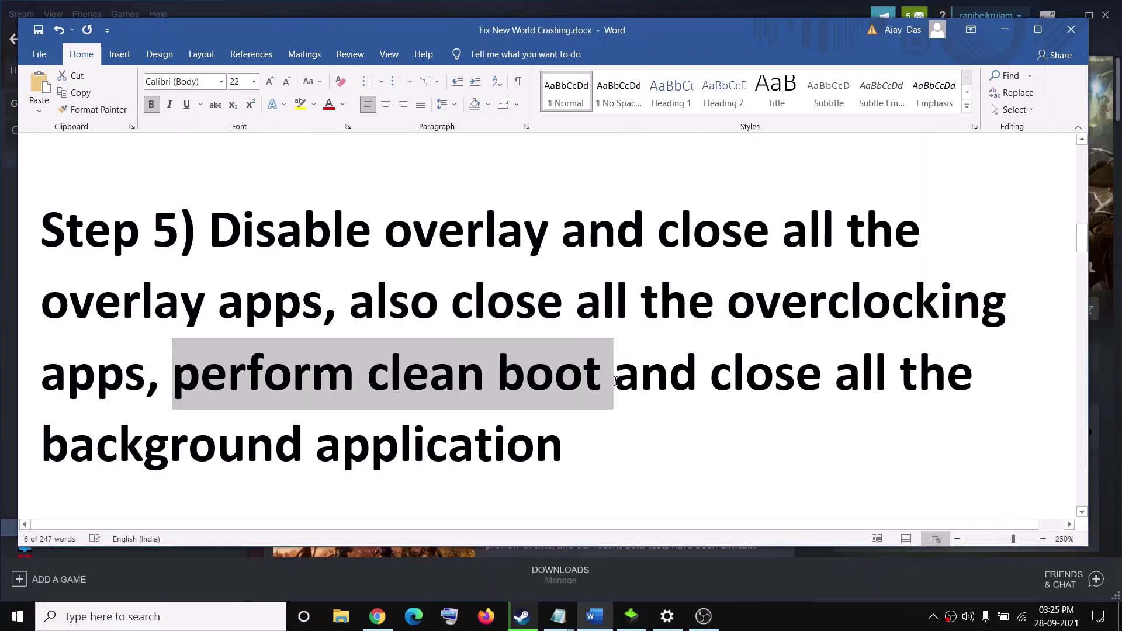
pyautogui.click(153, 619)
pyautogui.write('sys')
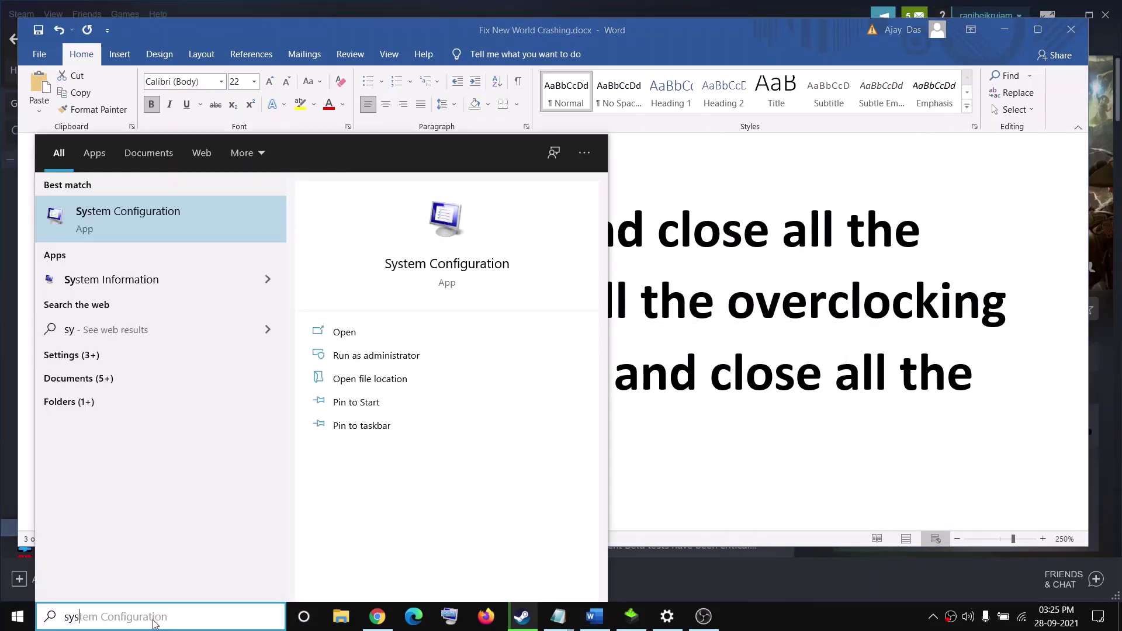
pyautogui.write('tem')
pyautogui.press('Right')
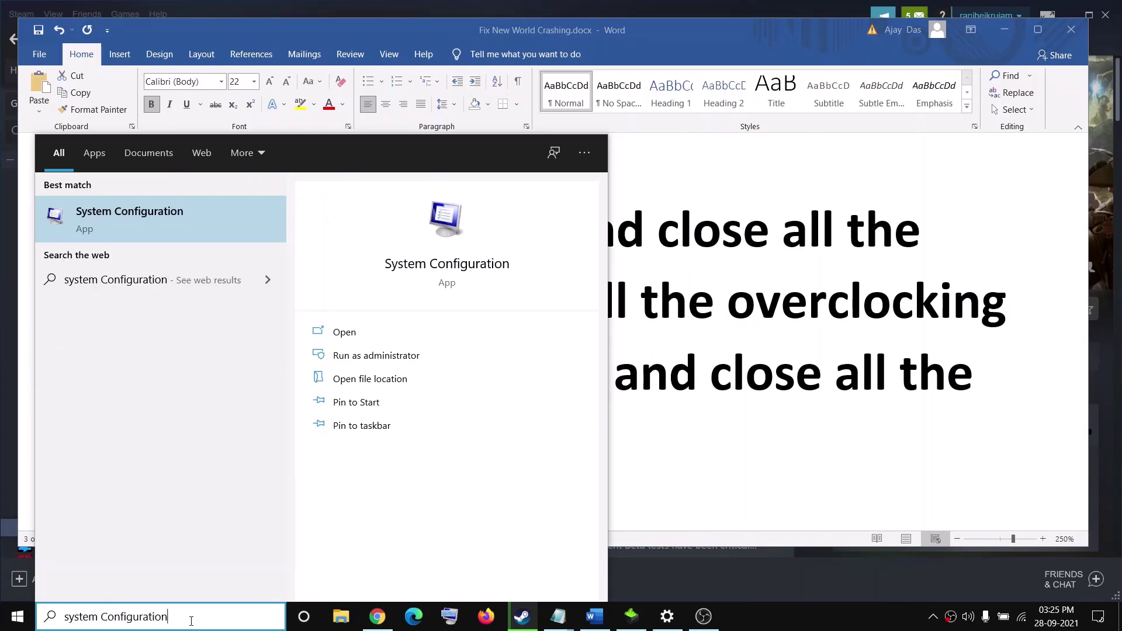
pyautogui.click(146, 218)
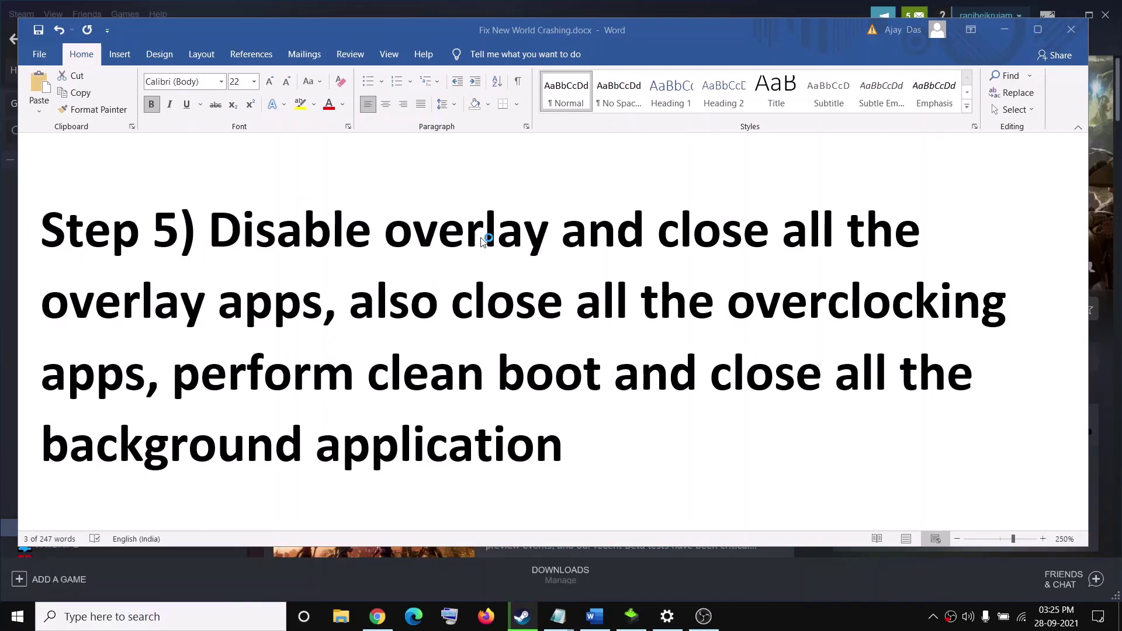
# - Hide all Microsoft services in System Configuration, disable all remaining services, apply the change and dismiss the restart prompt
pyautogui.click(456, 204)
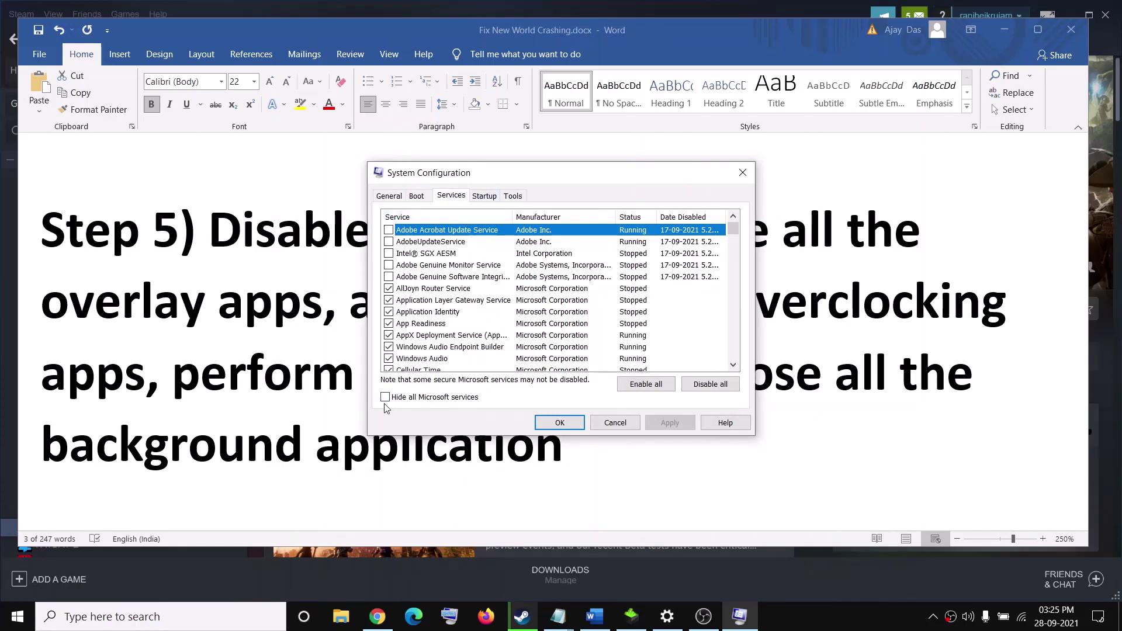
pyautogui.click(411, 398)
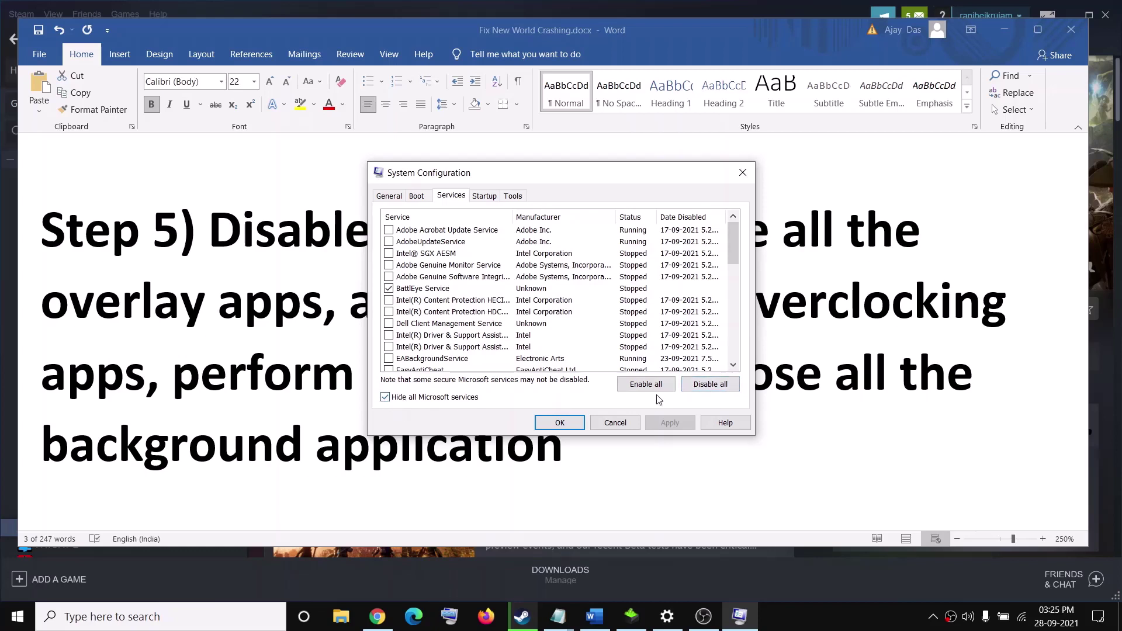
pyautogui.click(699, 389)
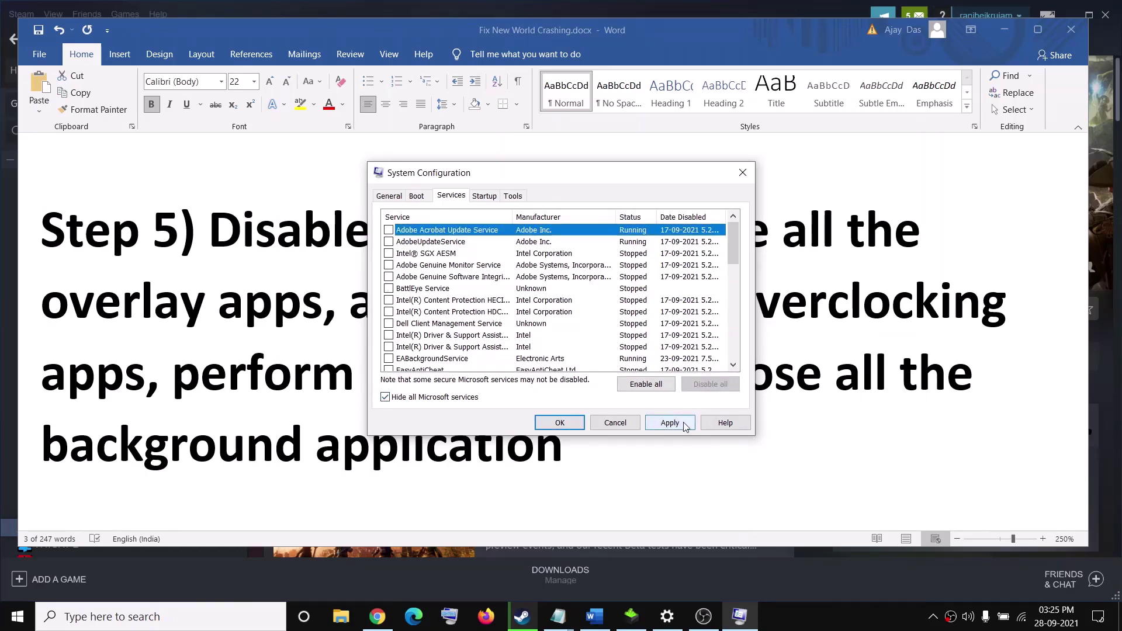
pyautogui.click(673, 423)
pyautogui.click(566, 423)
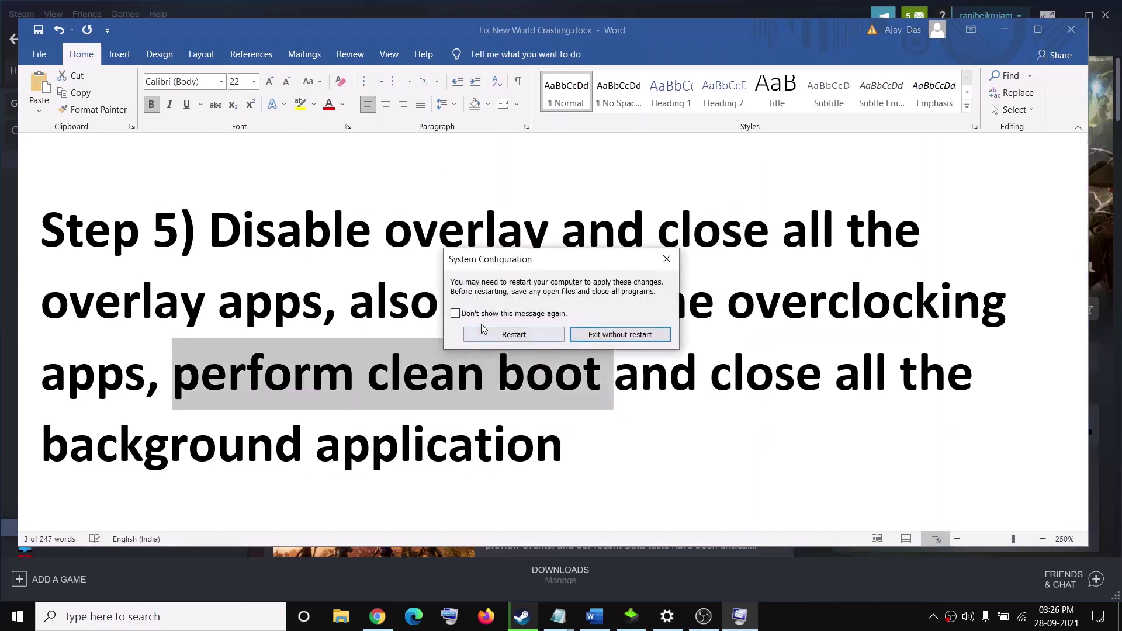
pyautogui.click(665, 257)
# - Highlight the background application instruction, the graphics card driver clean installation instruction and the NVIDIA and AMD links in the document
pyautogui.moveTo(733, 370); pyautogui.dragTo(595, 448)
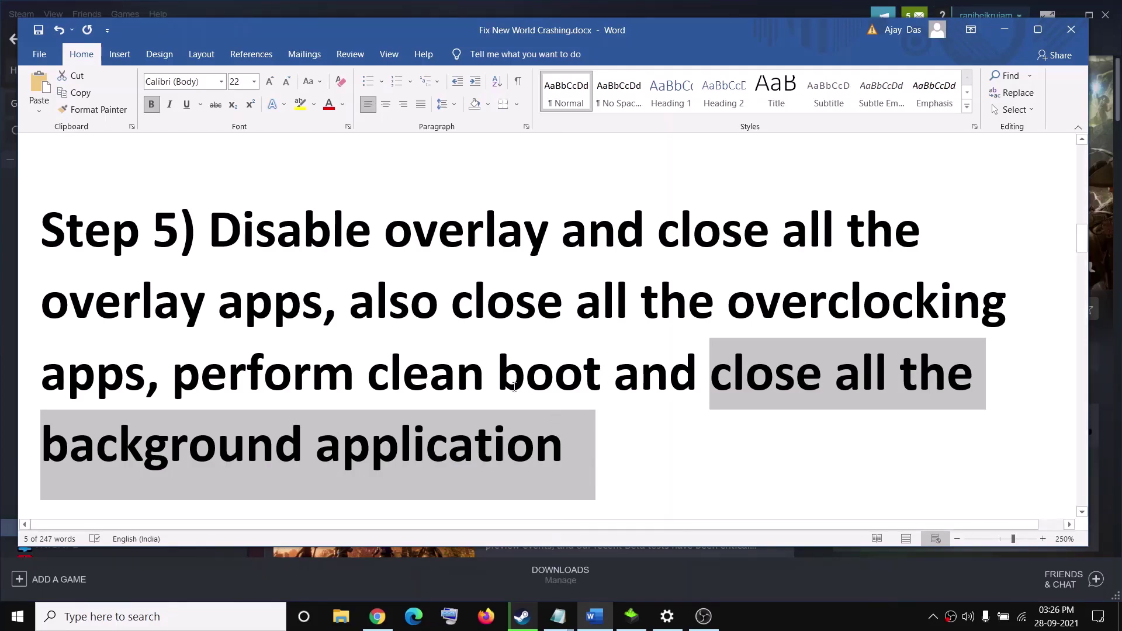
pyautogui.scroll(-6, 506, 386)
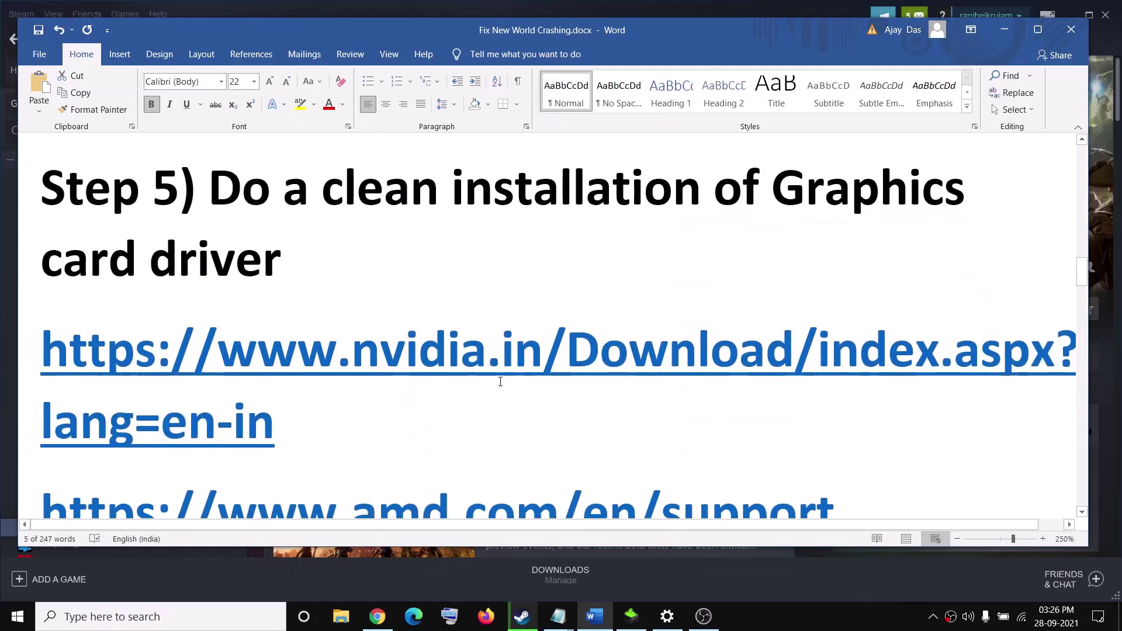
pyautogui.moveTo(292, 266); pyautogui.dragTo(220, 200)
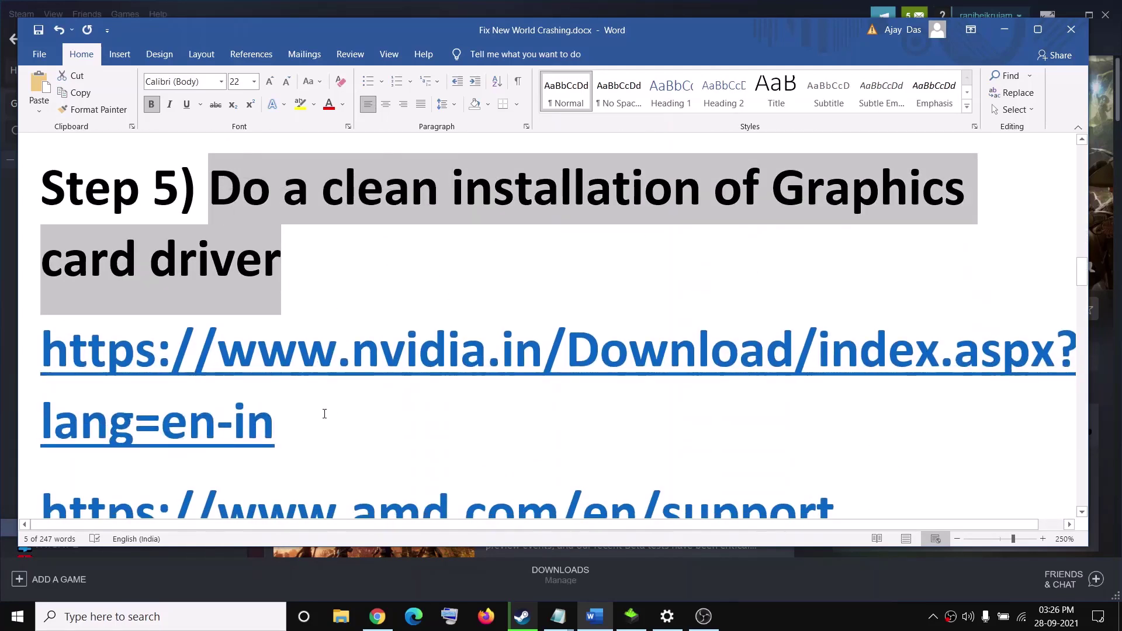
pyautogui.moveTo(321, 414); pyautogui.dragTo(691, 430)
pyautogui.scroll(-1, 691, 430)
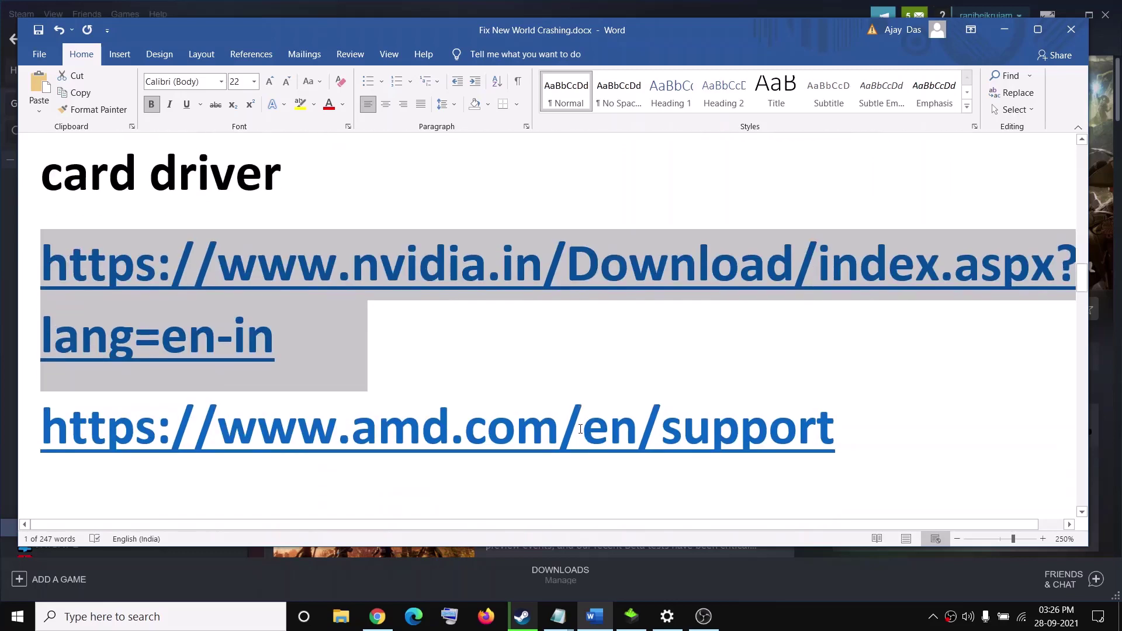
pyautogui.tripleClick(518, 426)
pyautogui.scroll(2, 518, 367)
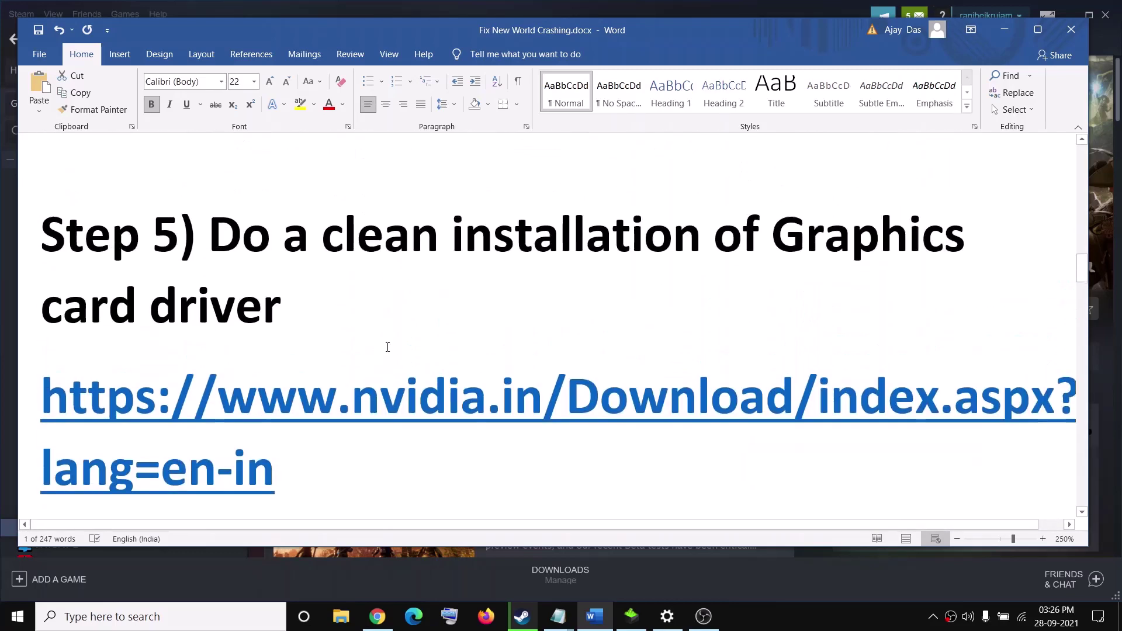
# - Switch to Chrome, search NVIDIA's drivers for the GeForce GTX 1050 on Windows 10 64-bit and download Game Ready Driver 472.12
pyautogui.click(385, 627)
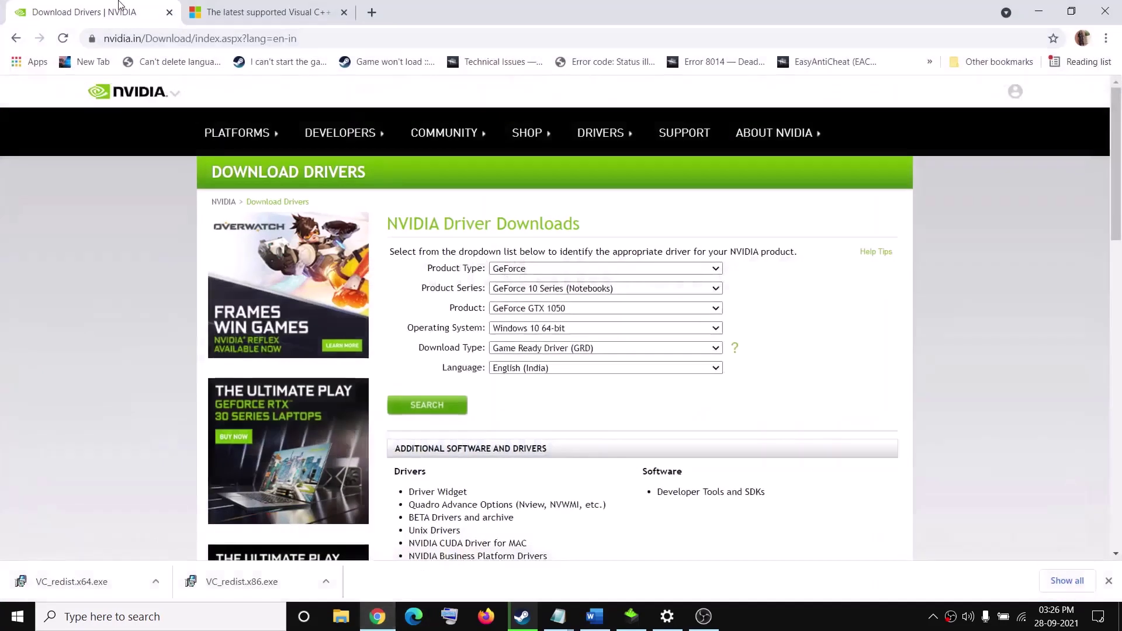
pyautogui.click(550, 330)
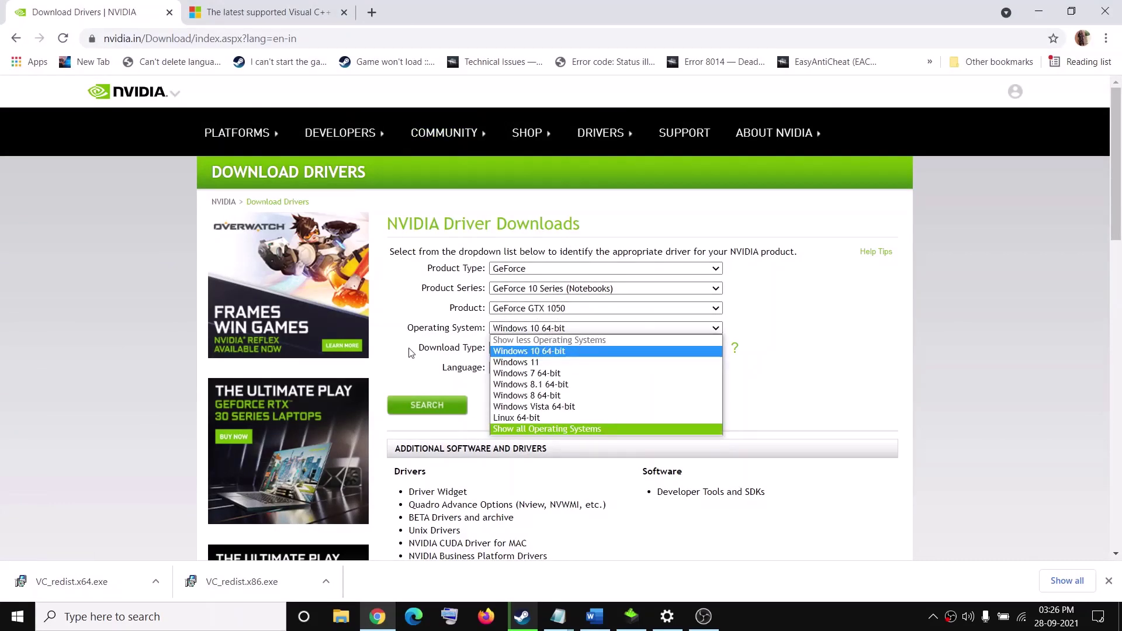
pyautogui.click(429, 366)
pyautogui.click(428, 405)
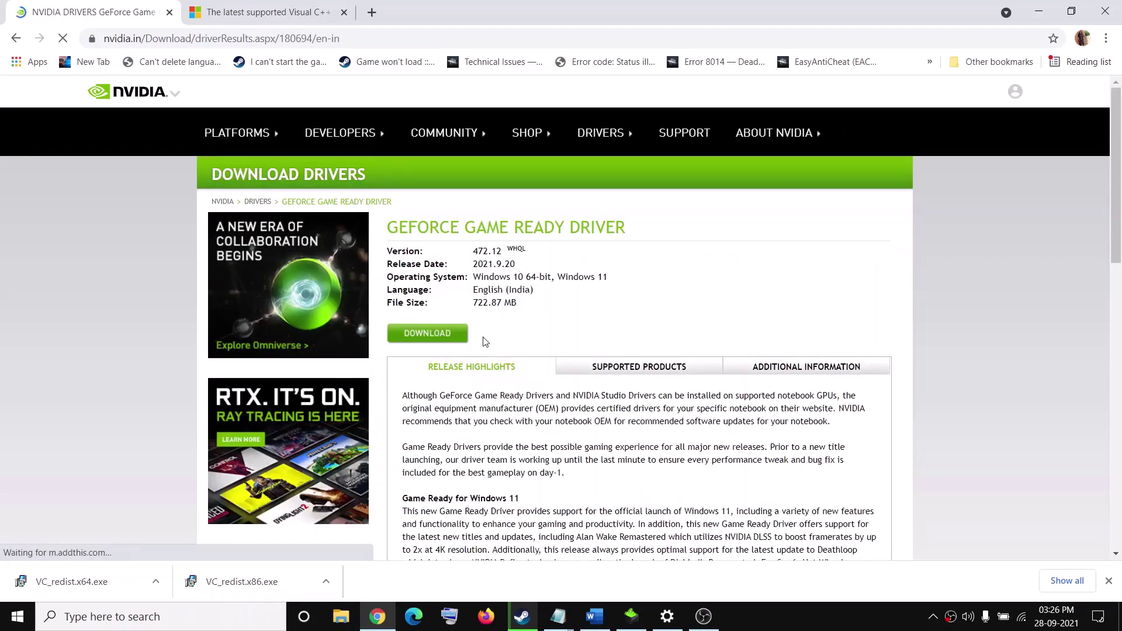
pyautogui.click(442, 338)
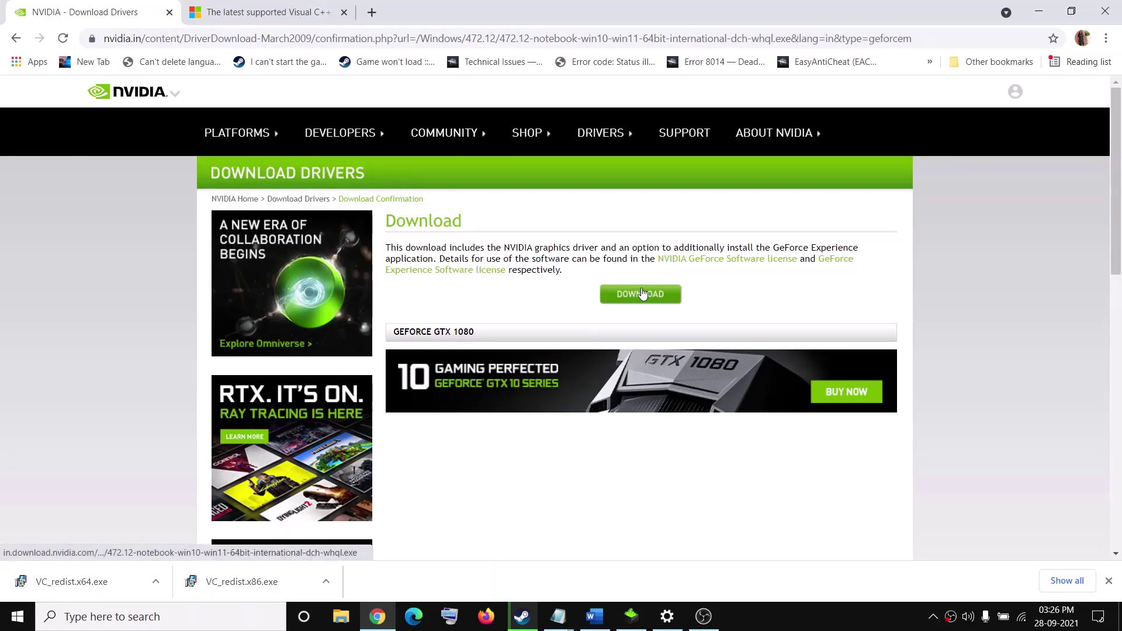
pyautogui.click(642, 293)
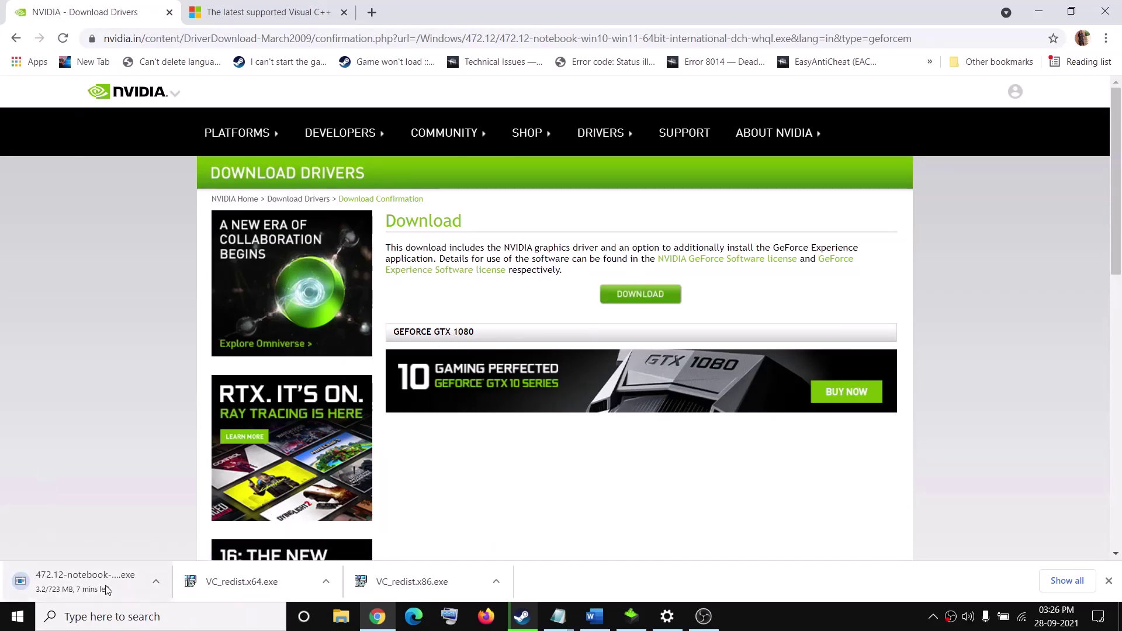
# - Switch to the NVIDIA Installer, accept the license agreement and choose a Custom (Advanced) installation with "Perform a clean installation" checked
pyautogui.click(631, 616)
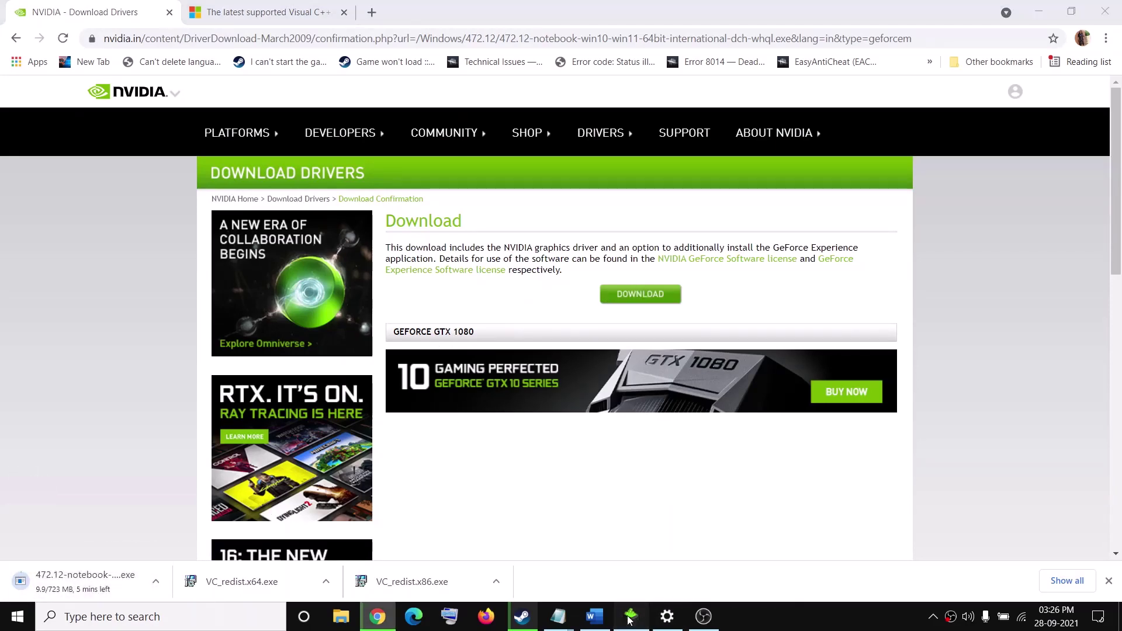
pyautogui.click(636, 443)
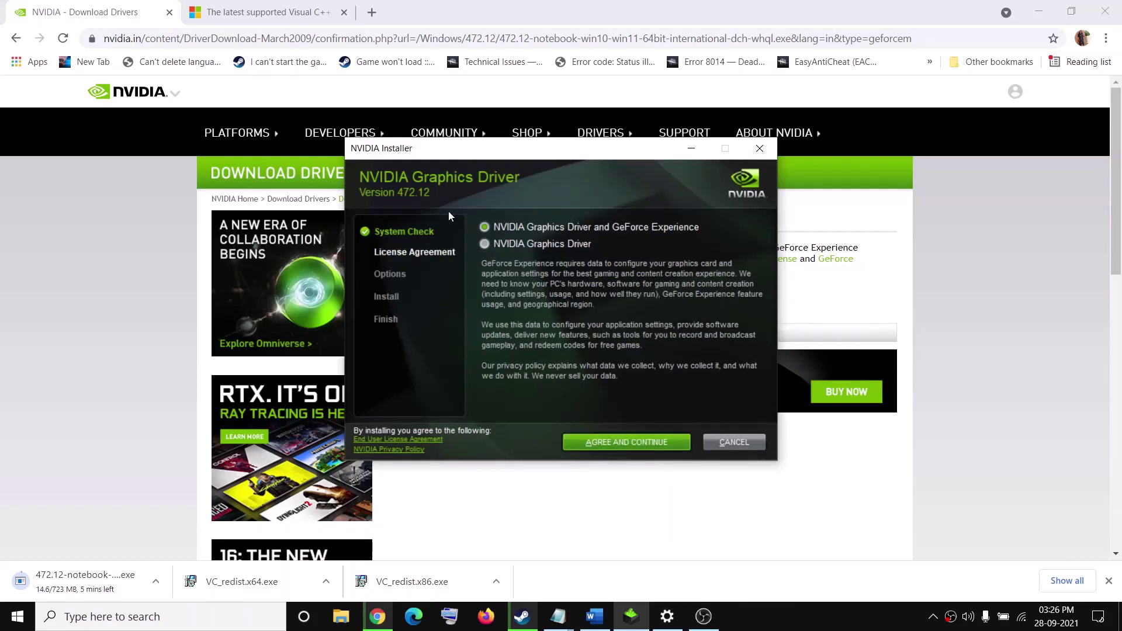
pyautogui.click(487, 313)
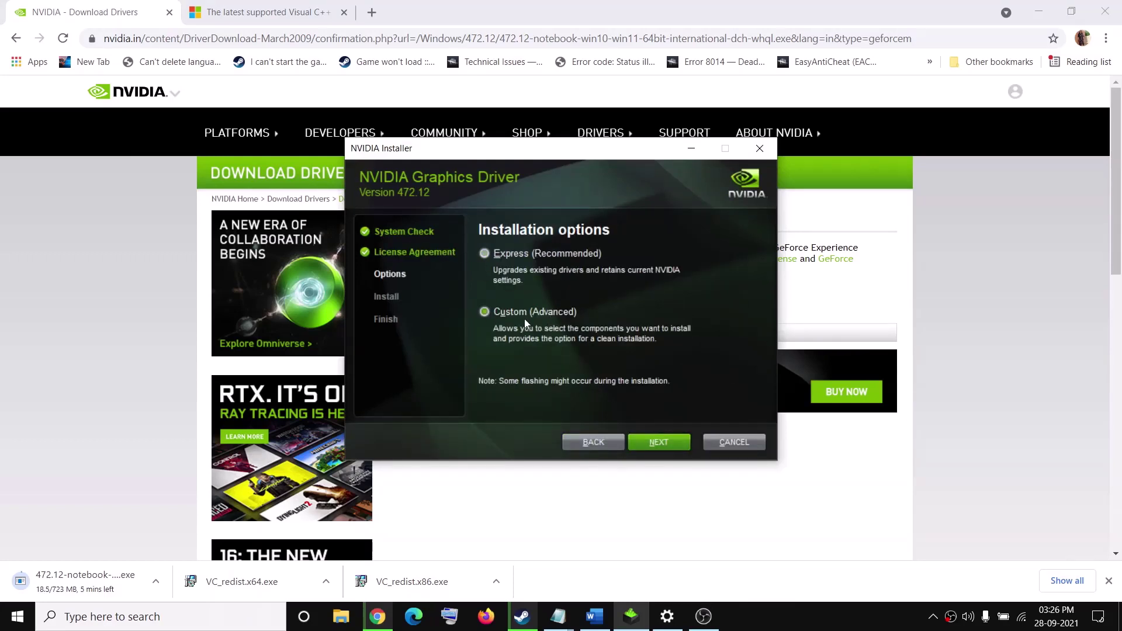
pyautogui.click(664, 442)
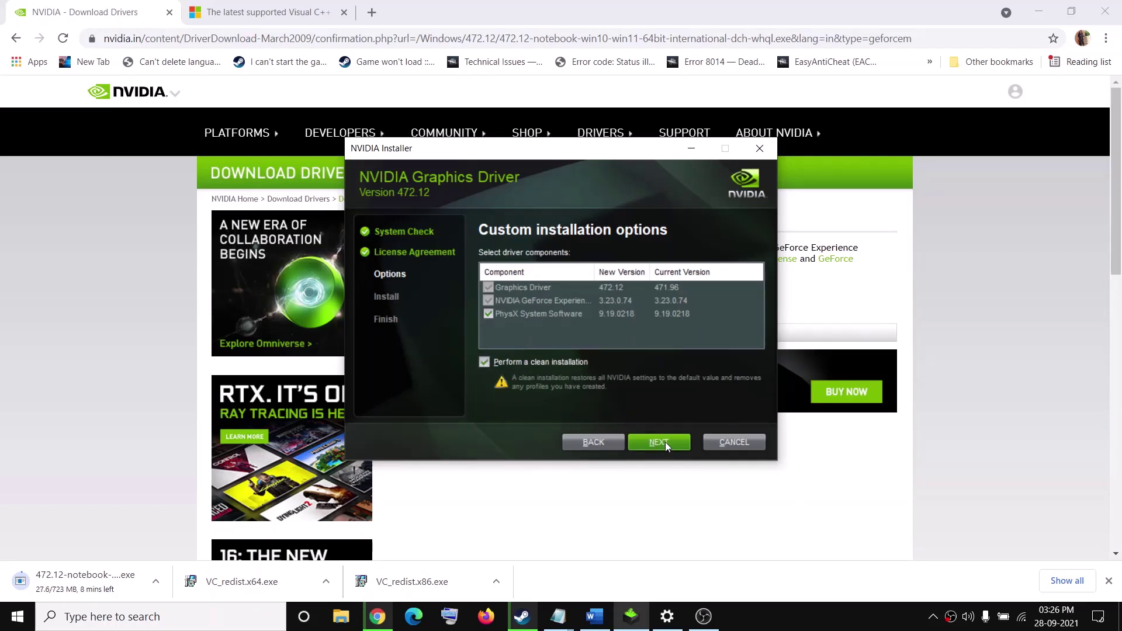
# - Switch to the Word document and highlight the Step 6 instruction about increasing the virtual memory
pyautogui.click(827, 486)
pyautogui.click(592, 617)
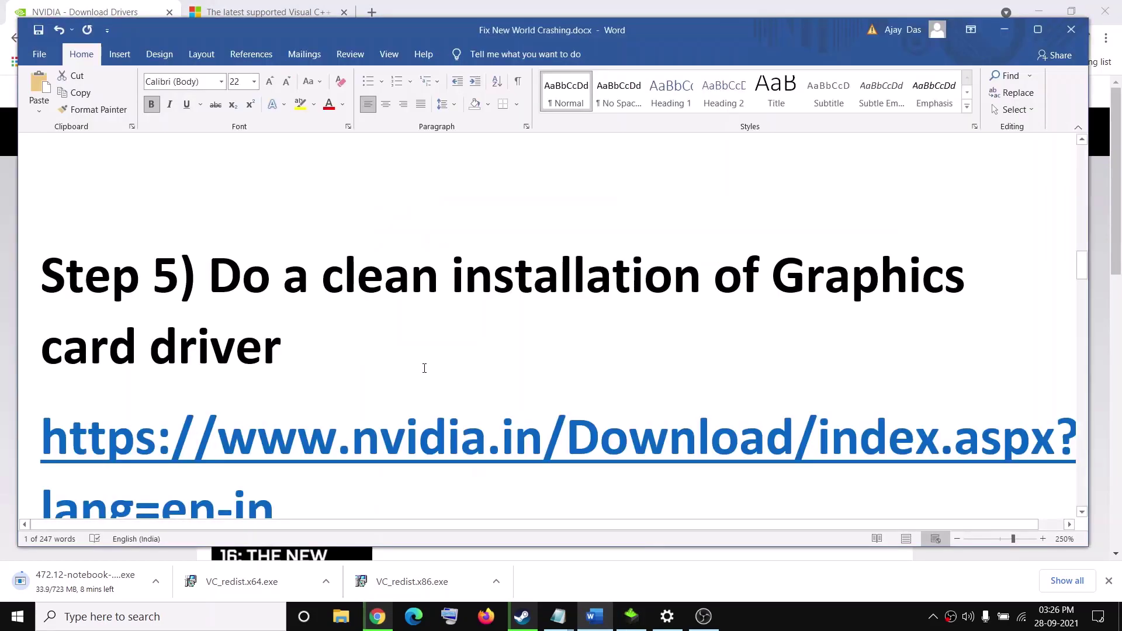
pyautogui.scroll(-7, 425, 368)
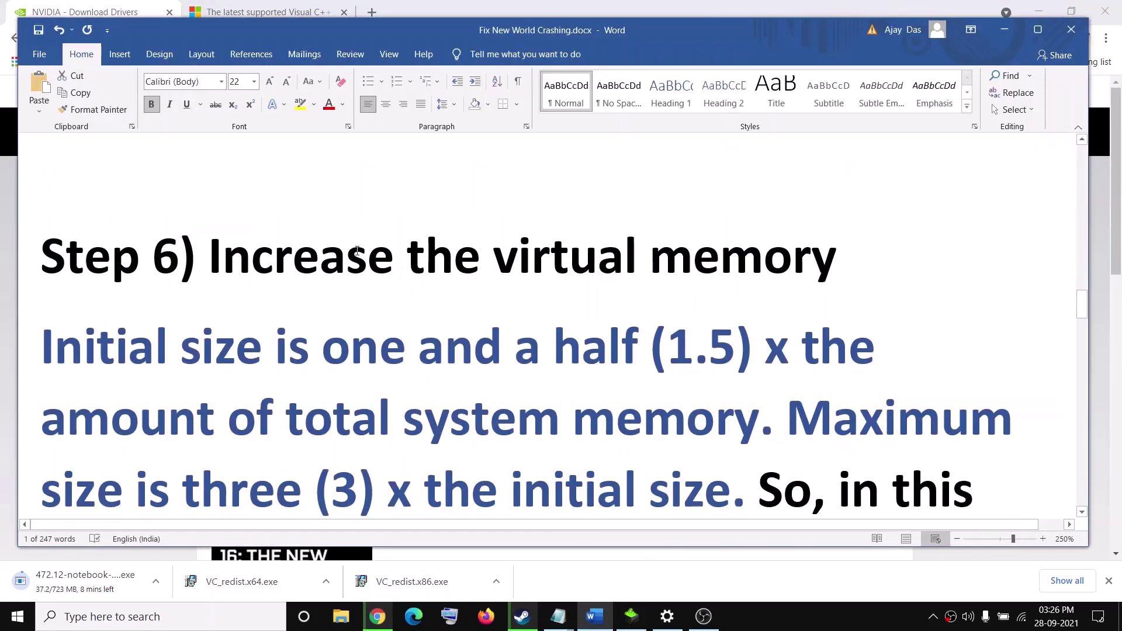
pyautogui.moveTo(357, 250); pyautogui.dragTo(740, 265)
pyautogui.scroll(-1, 336, 331)
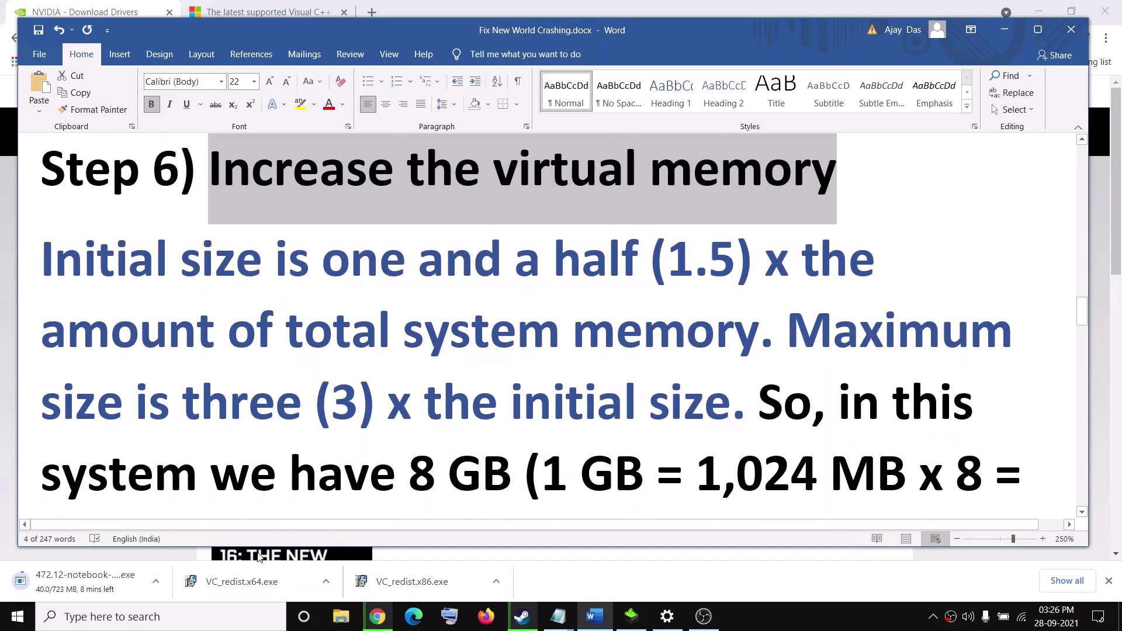
# - Search Windows for "view advanced system settings", open it and bring up the Virtual Memory settings from the advanced Performance Options
pyautogui.write('view')
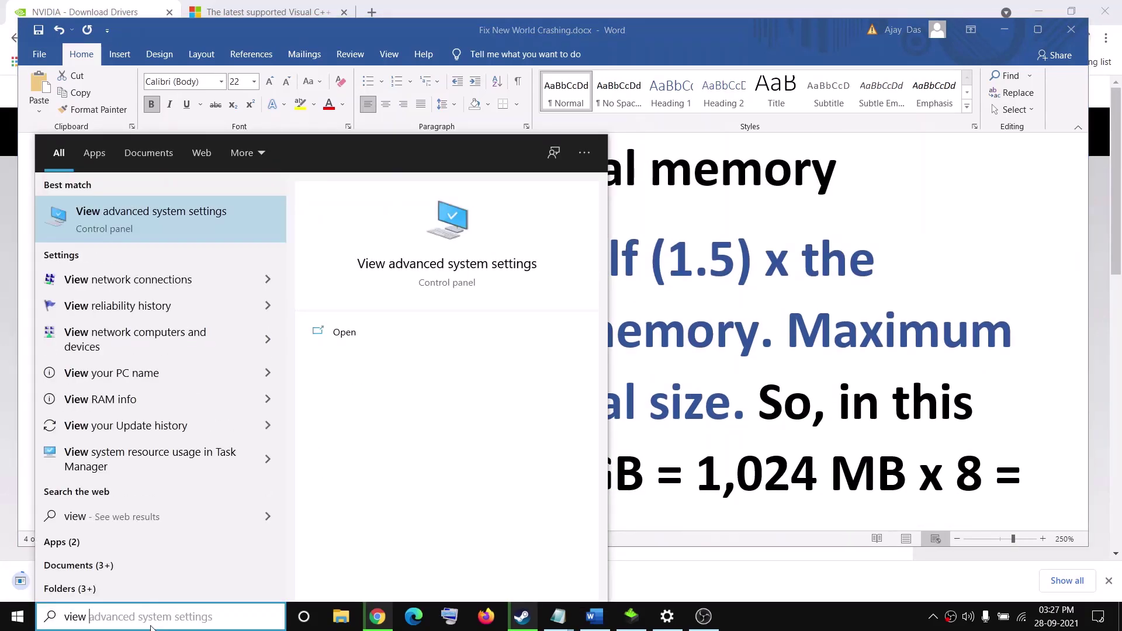
pyautogui.moveTo(223, 624); pyautogui.dragTo(81, 614)
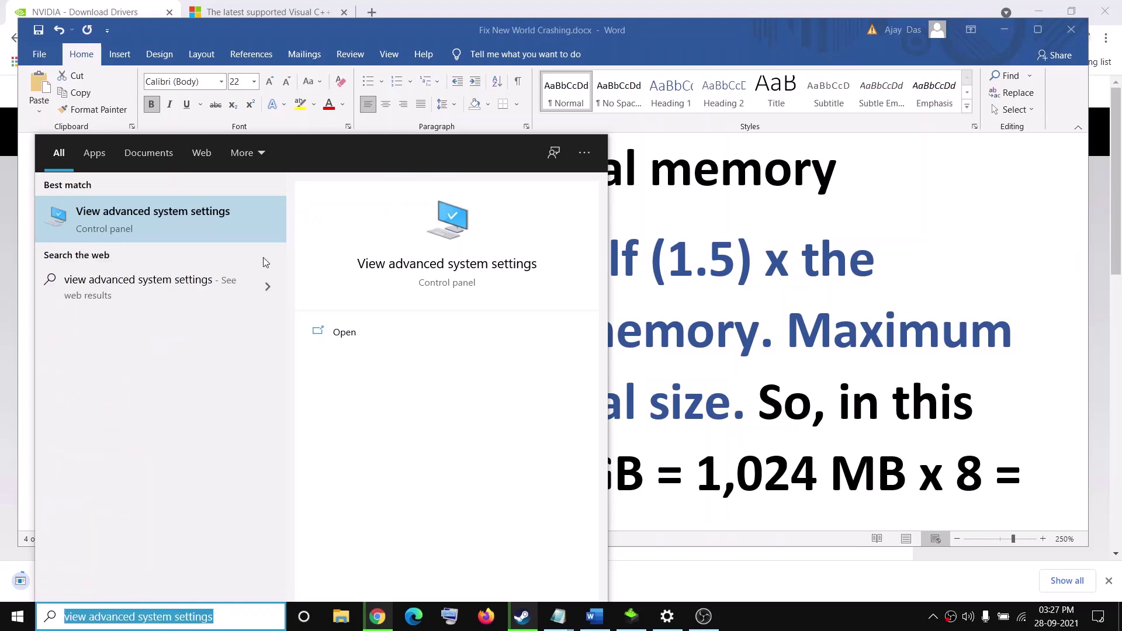
pyautogui.click(165, 230)
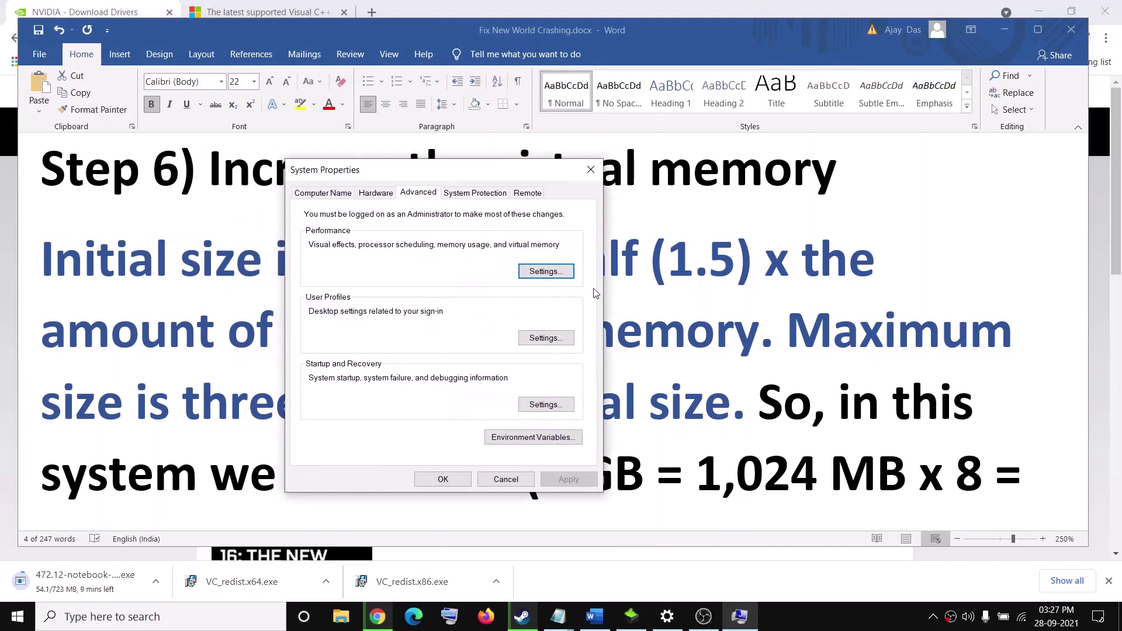
pyautogui.click(557, 275)
pyautogui.click(385, 172)
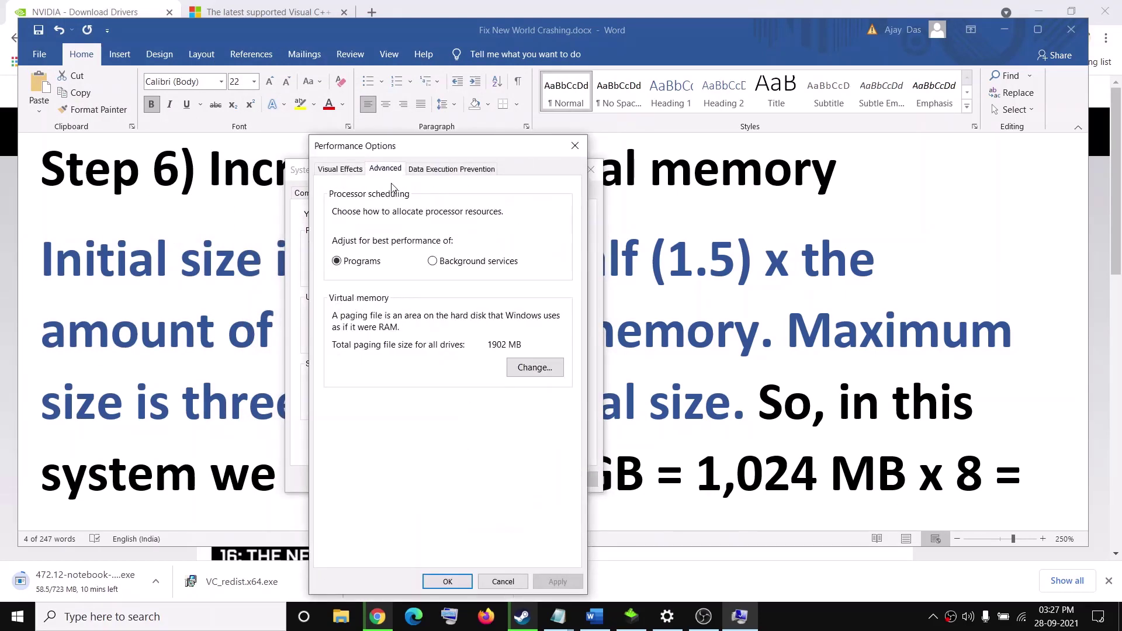
pyautogui.click(533, 369)
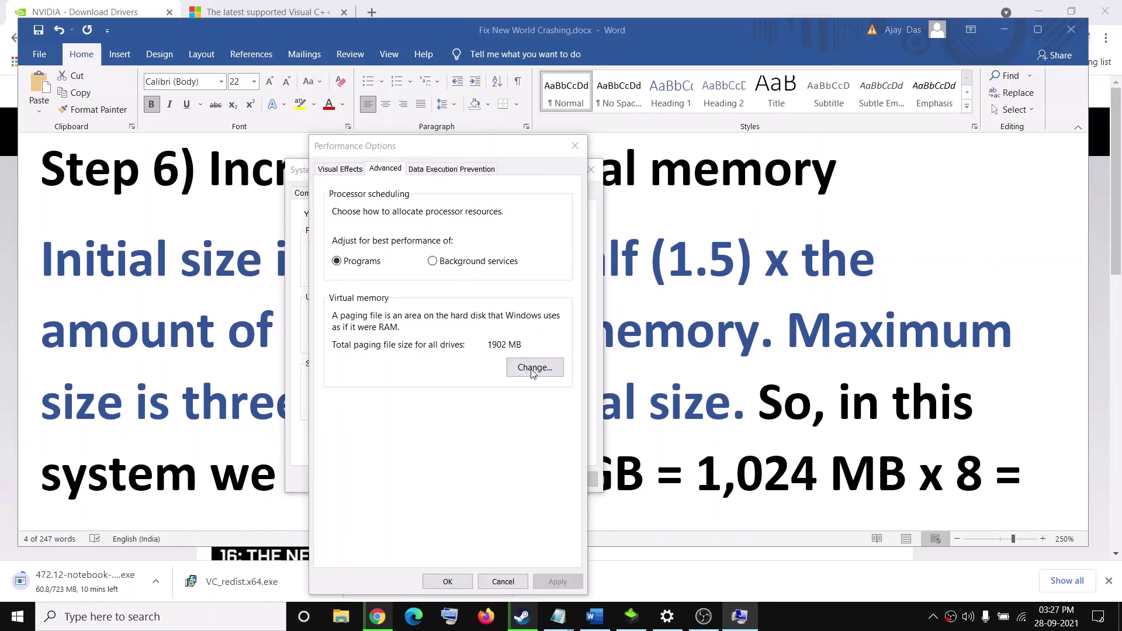
# - Turn off automatic paging file management for all drives and select drive C: with its custom size fields ready for editing
pyautogui.click(343, 214)
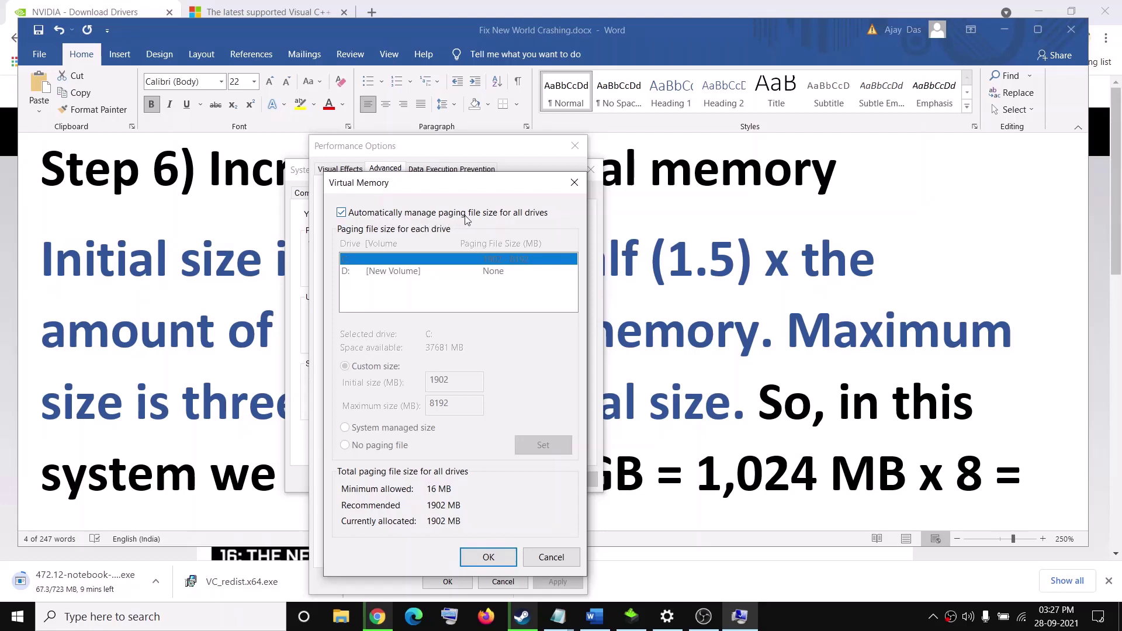
pyautogui.click(344, 213)
pyautogui.click(421, 273)
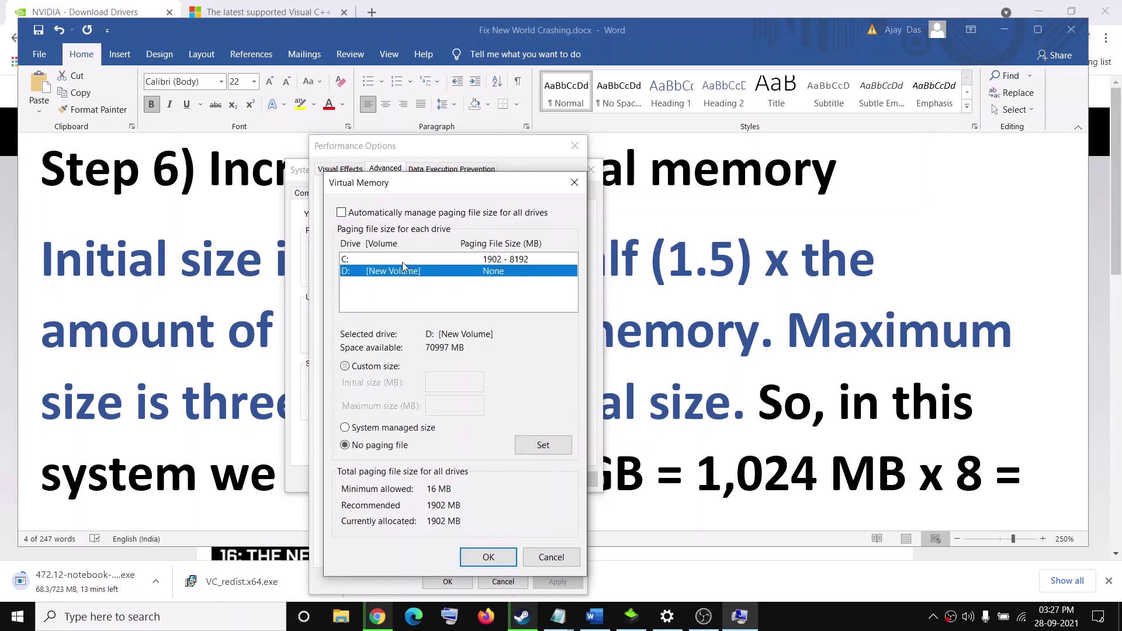
pyautogui.click(403, 262)
pyautogui.click(398, 276)
pyautogui.click(372, 259)
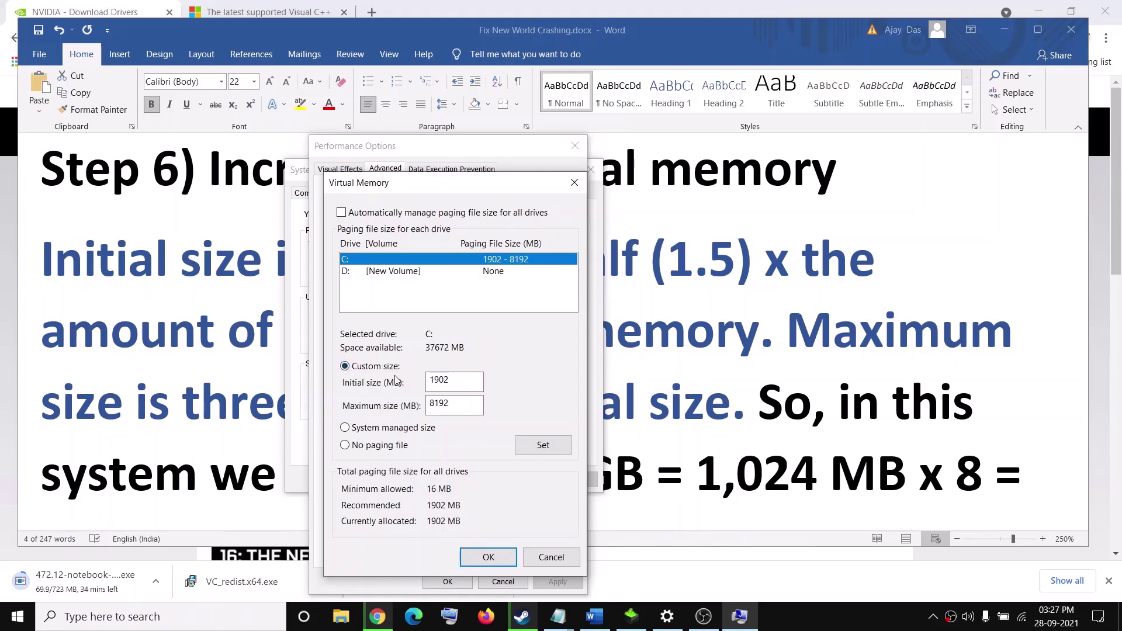
pyautogui.doubleClick(440, 381)
pyautogui.press('Tab')
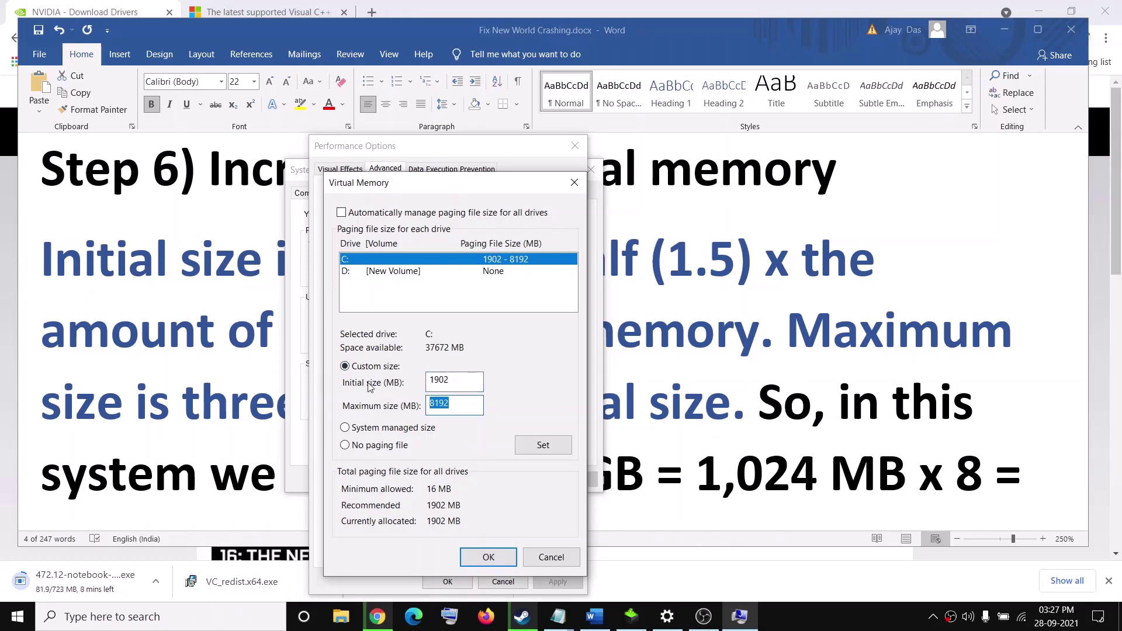
pyautogui.doubleClick(430, 383)
# - Return to the Word document and highlight the initial size rule, the maximum size rule and the 8 GB memory example
pyautogui.click(249, 336)
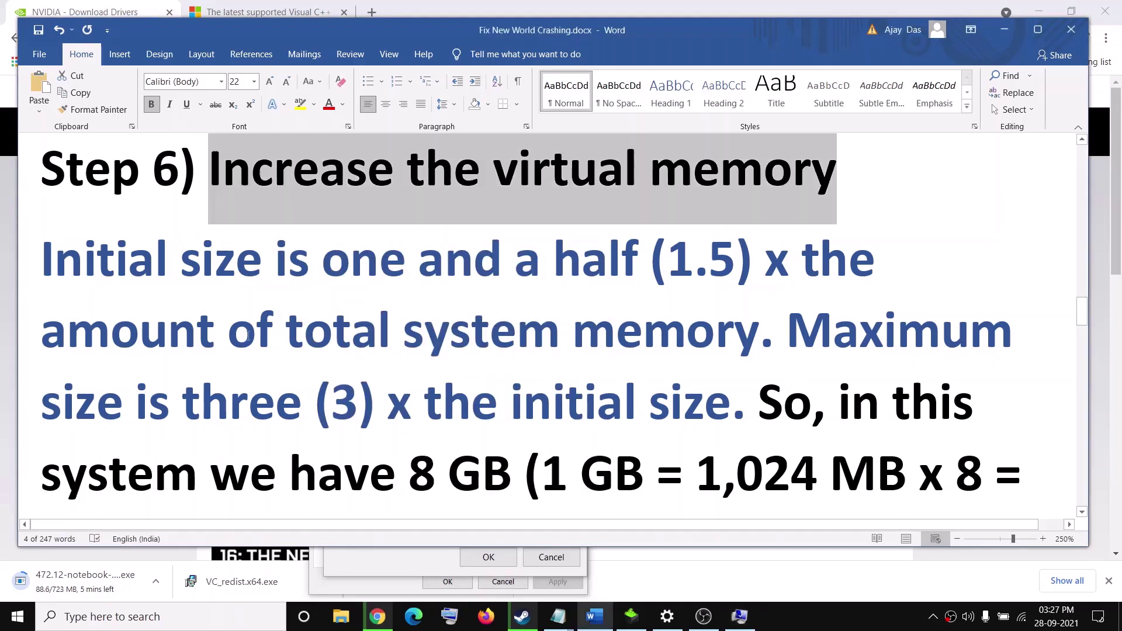
pyautogui.moveTo(347, 259); pyautogui.dragTo(514, 260)
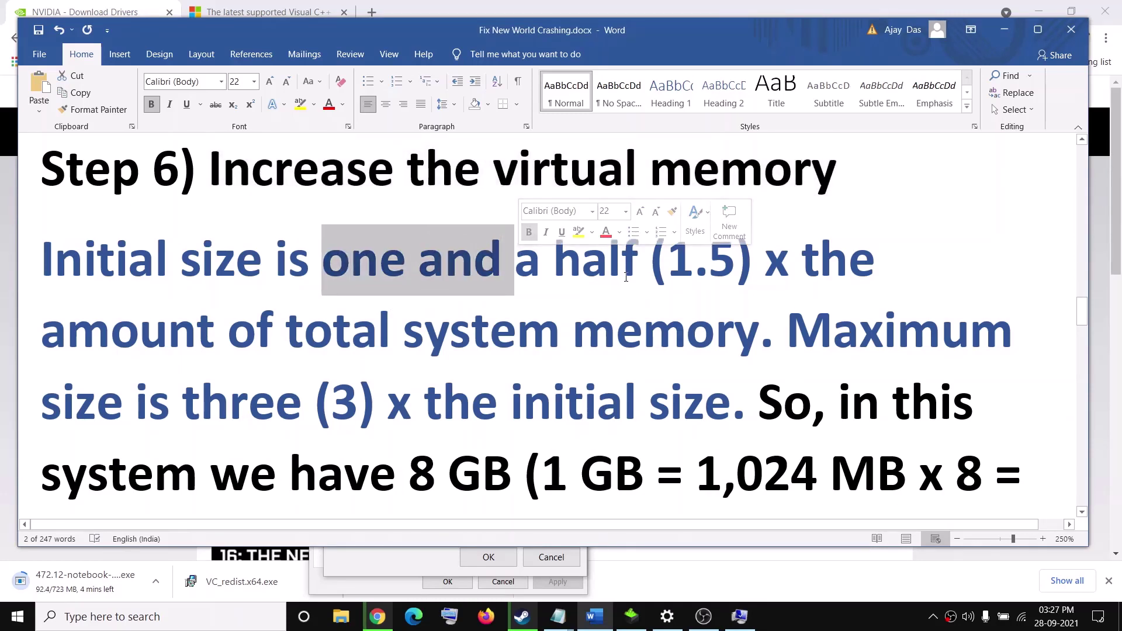
pyautogui.moveTo(668, 262); pyautogui.dragTo(687, 335)
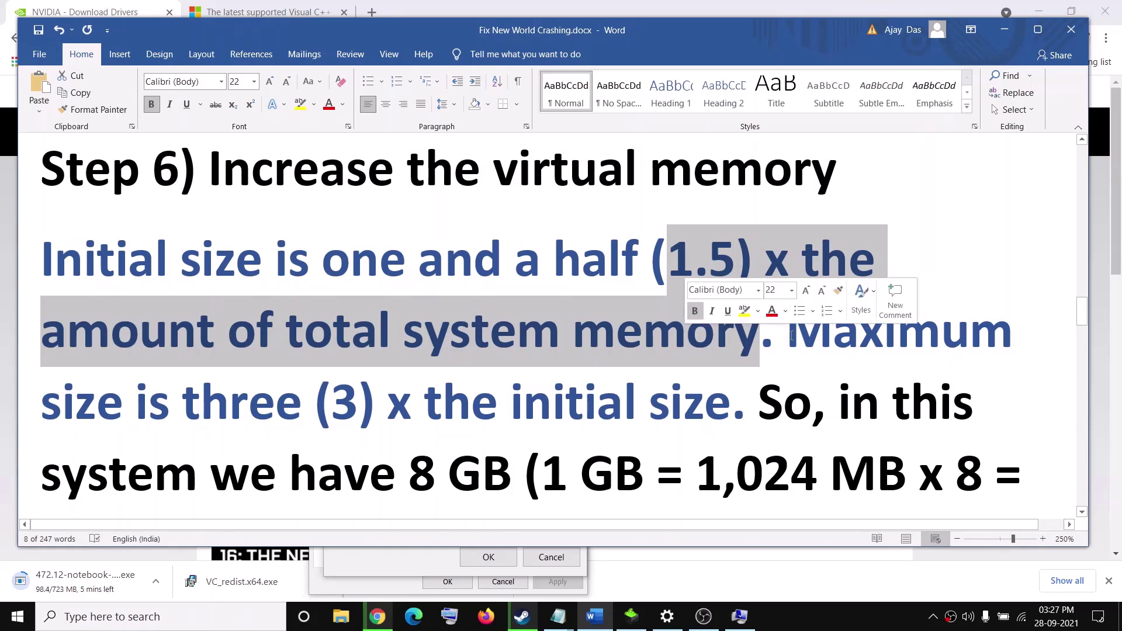
pyautogui.moveTo(789, 331); pyautogui.dragTo(714, 403)
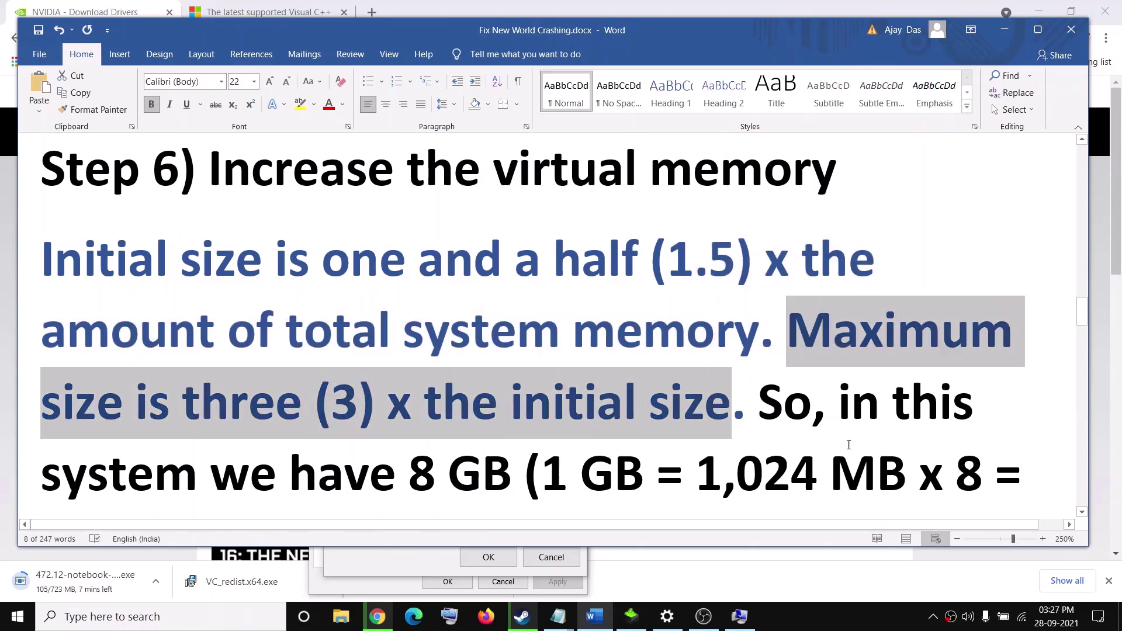
pyautogui.scroll(-2, 848, 444)
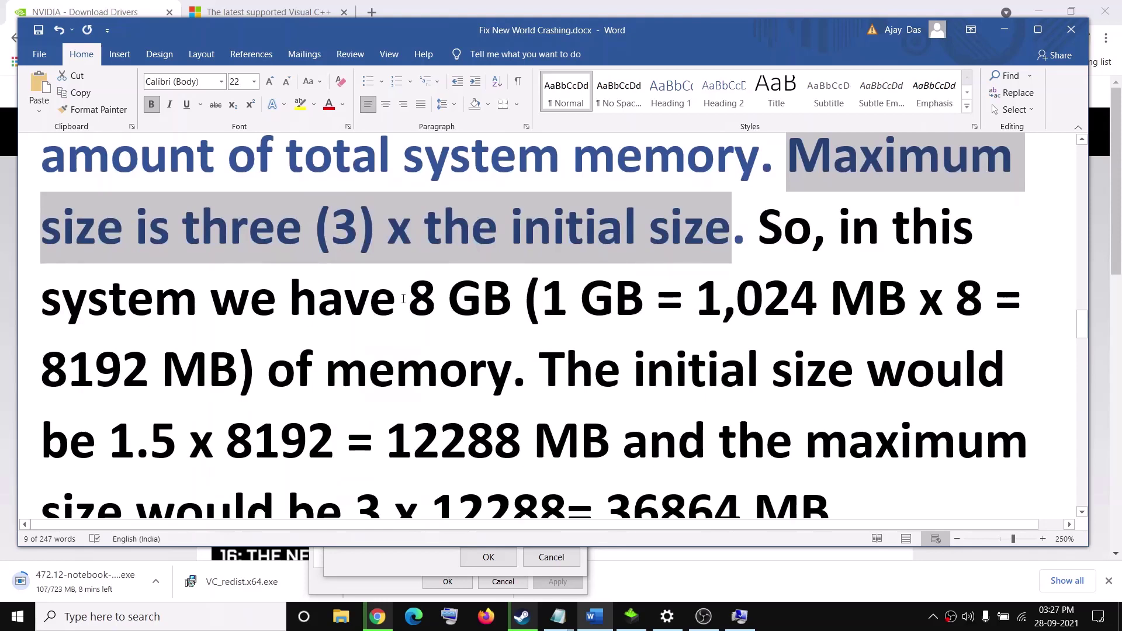
pyautogui.moveTo(399, 299); pyautogui.dragTo(523, 304)
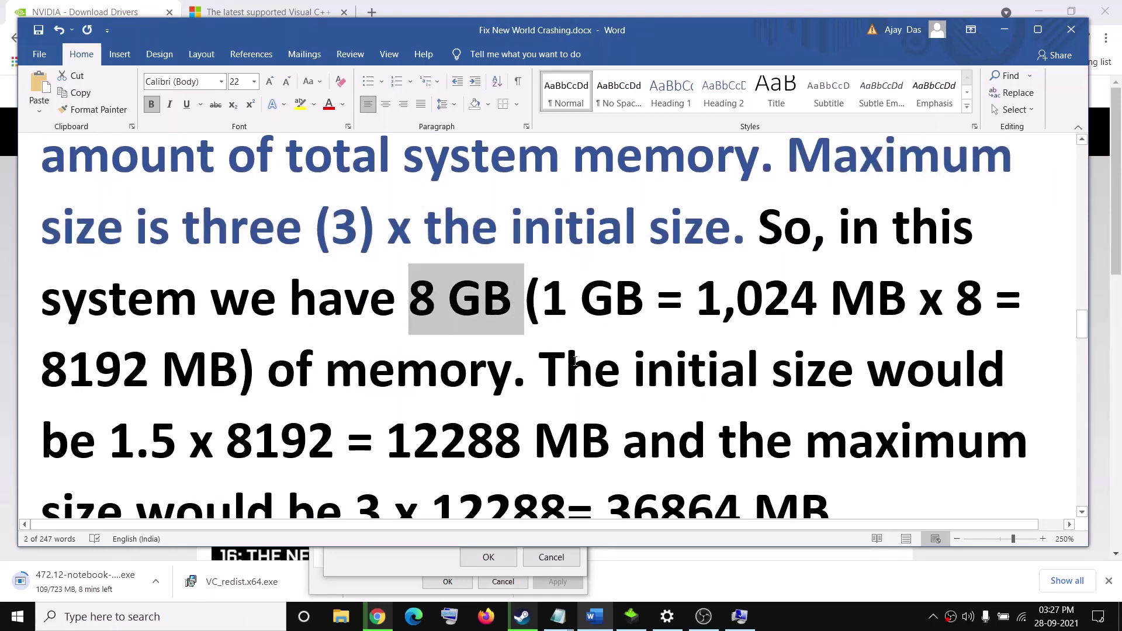
# - Launch Calculator with the Run command "calc" and multiply 8 by 1024 to convert the system memory to MB
pyautogui.press('super+r')
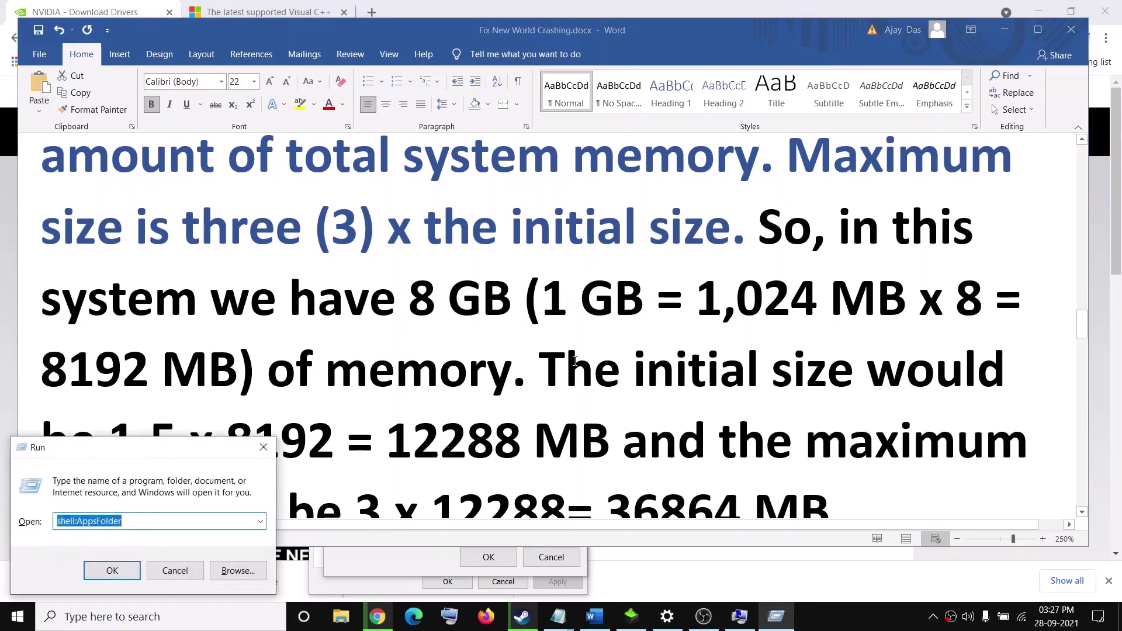
pyautogui.write('calc')
pyautogui.press('Return')
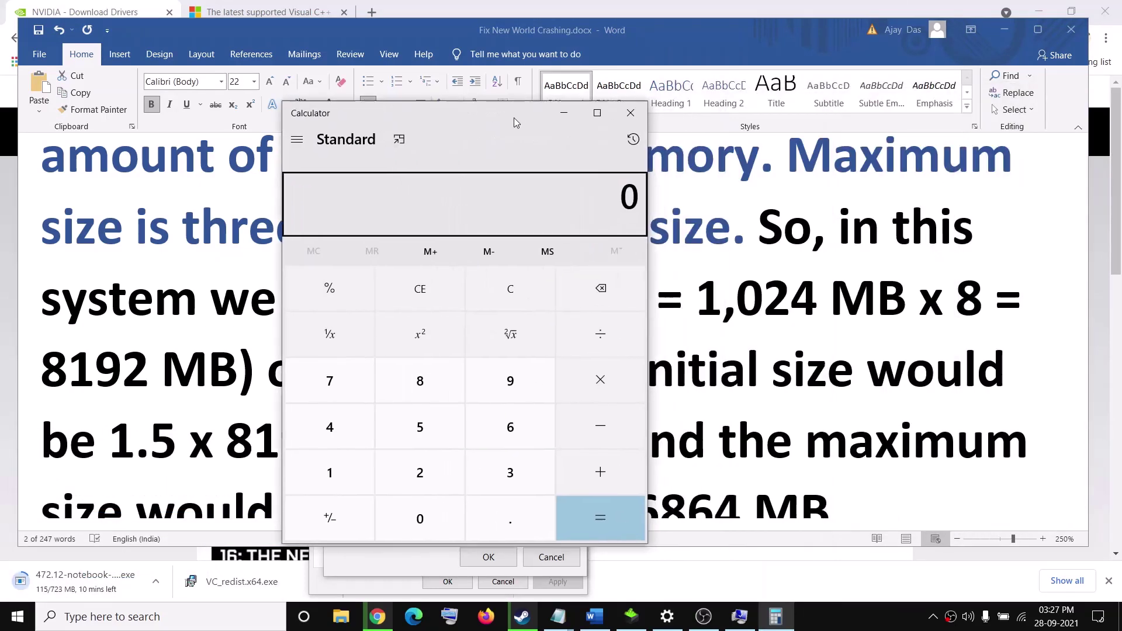
pyautogui.moveTo(896, 101); pyautogui.dragTo(519, 98)
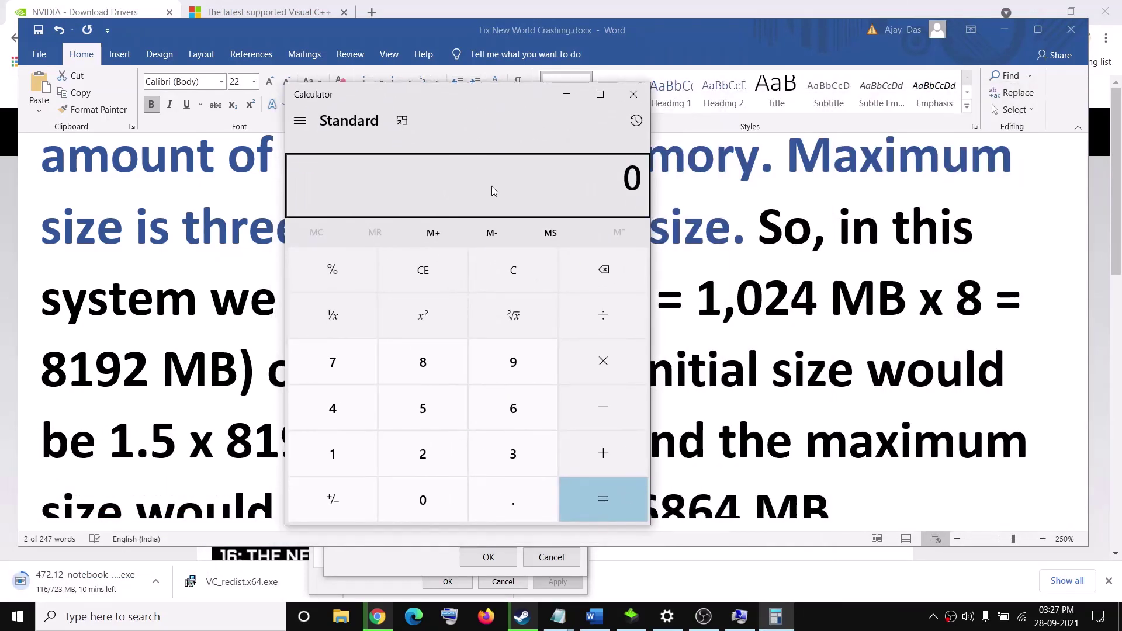
pyautogui.press('8')
pyautogui.press('*')
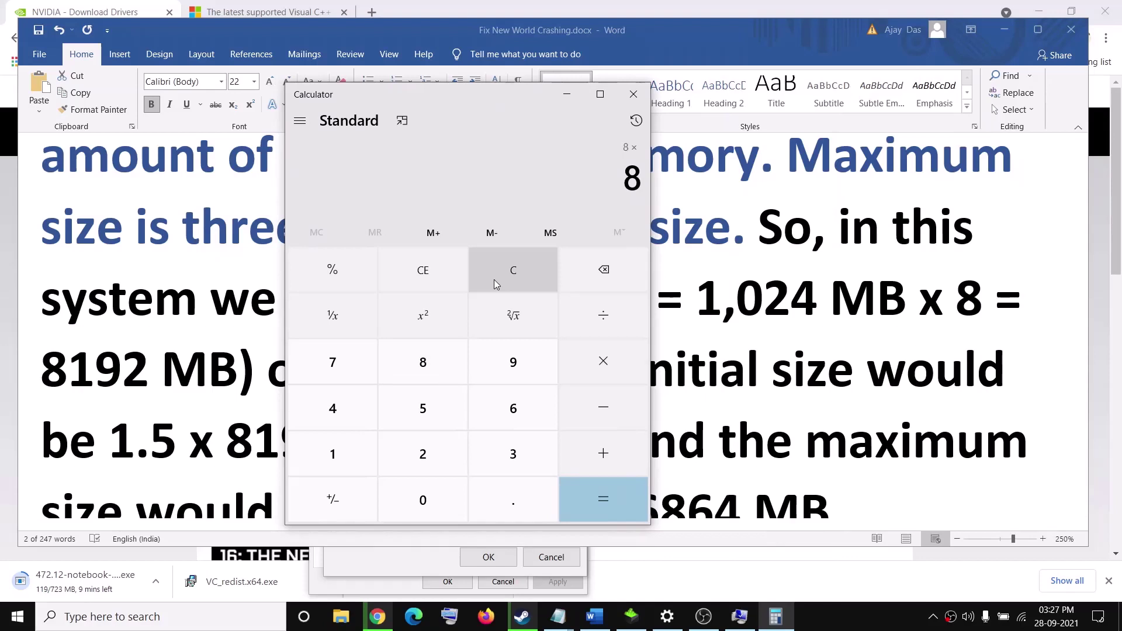
pyautogui.write('1024')
pyautogui.press('Return')
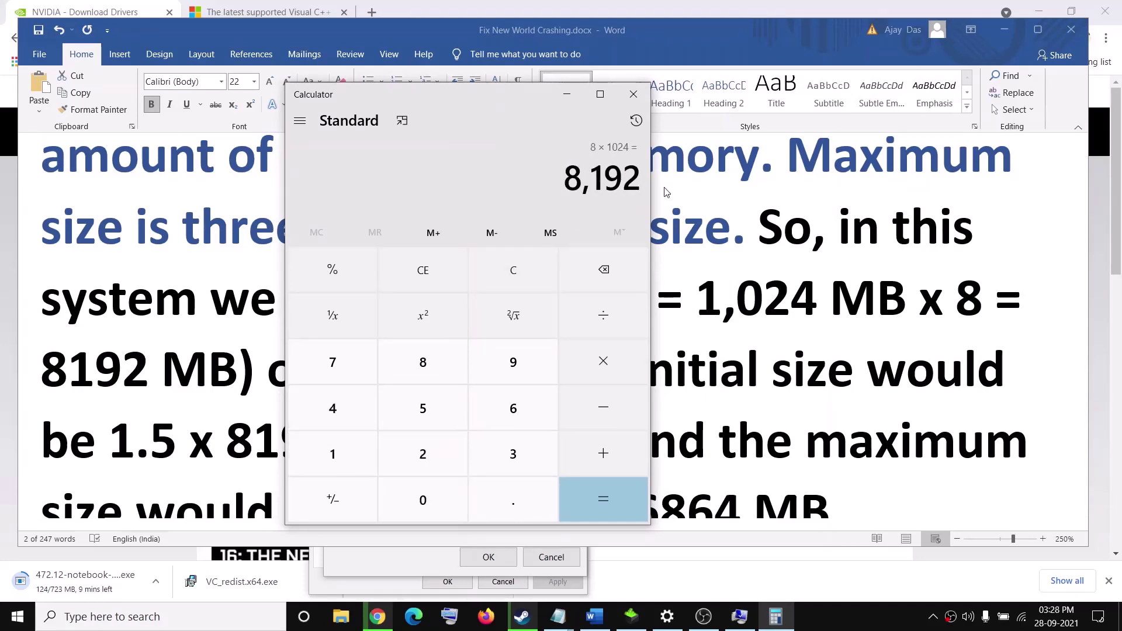
# - Highlight the 1.5 multiplier rule in the Word document, then return to Calculator and multiply the memory amount in MB by 1.5
pyautogui.hotkey('alt', 'Tab')
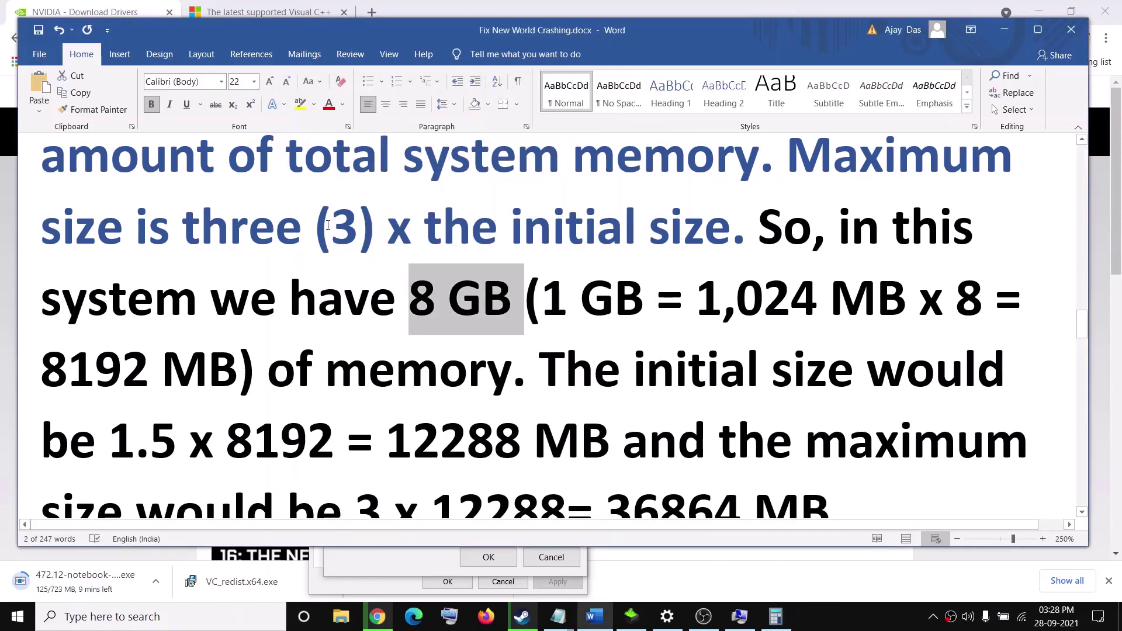
pyautogui.scroll(3, 328, 225)
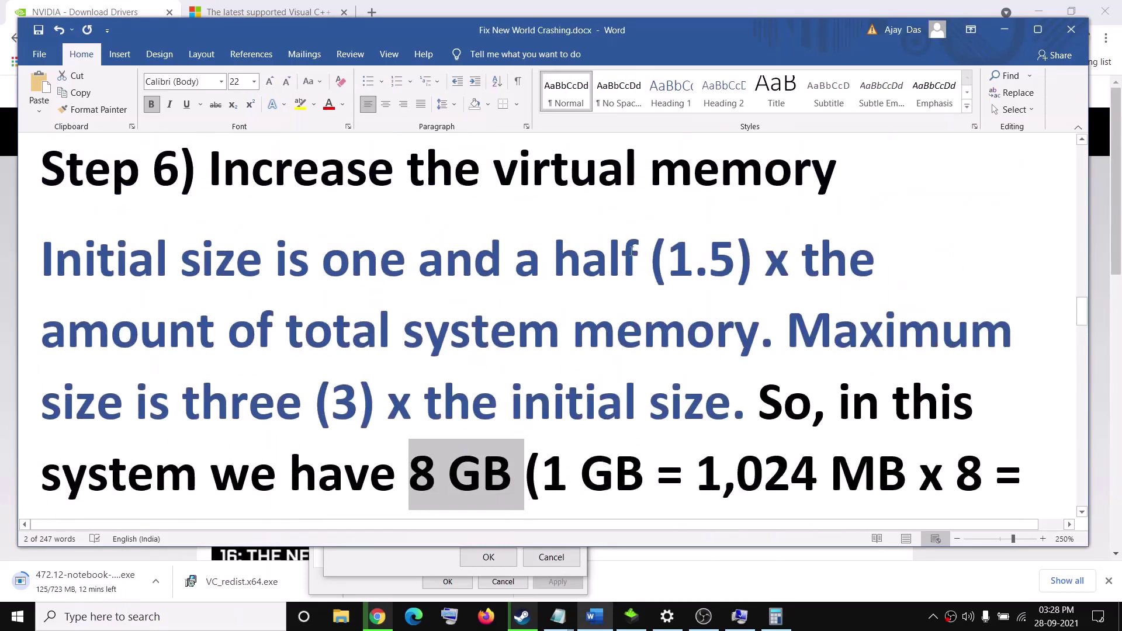
pyautogui.moveTo(659, 250); pyautogui.dragTo(760, 243)
pyautogui.scroll(-1, 630, 325)
pyautogui.hotkey('alt', 'Tab')
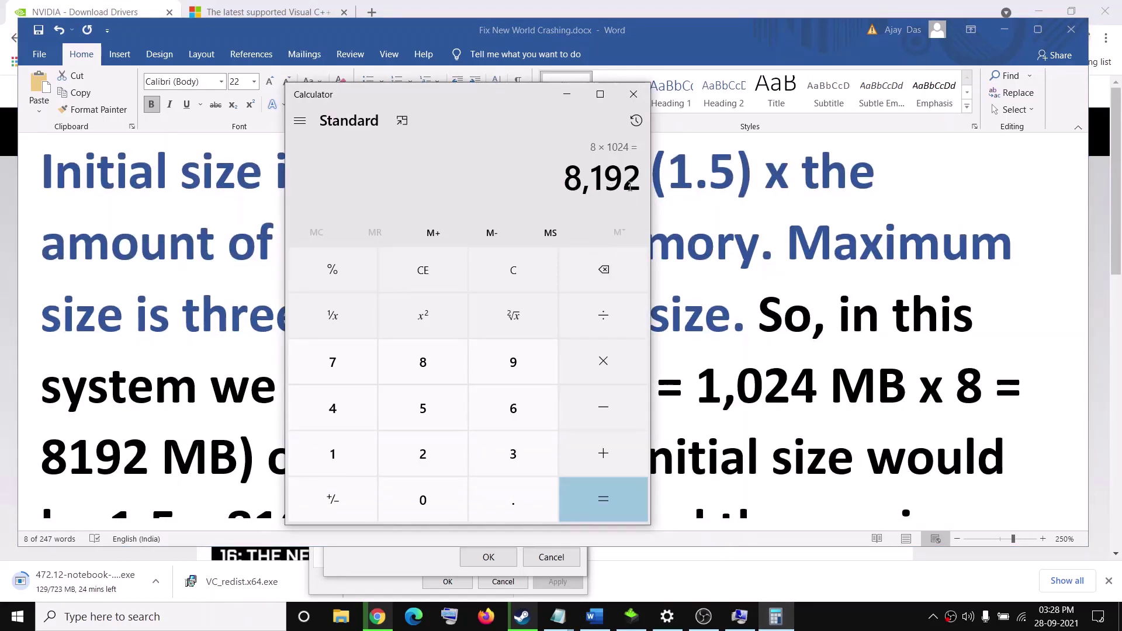
pyautogui.click(604, 361)
pyautogui.click(333, 454)
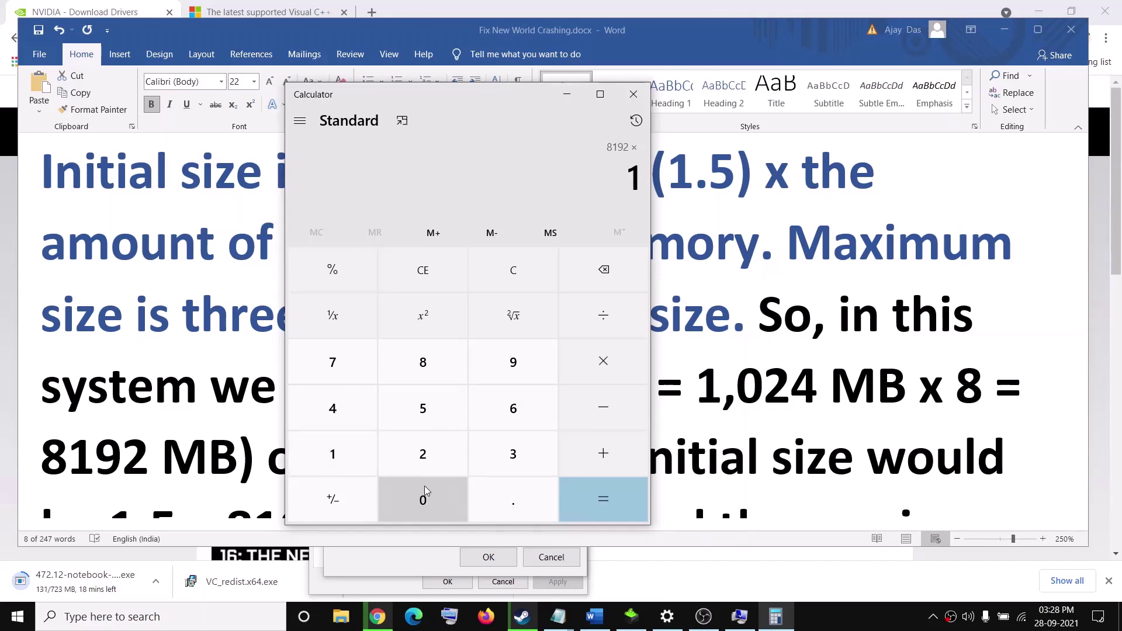
pyautogui.click(514, 500)
pyautogui.click(423, 408)
pyautogui.click(603, 499)
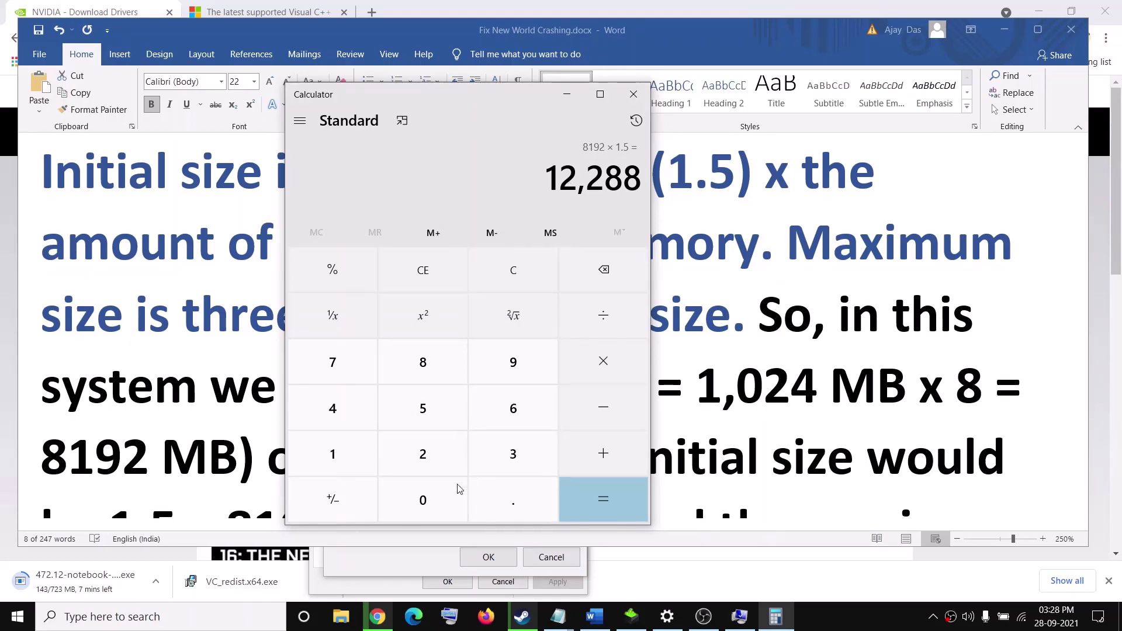
# - Switch to the Virtual Memory dialog and set the custom initial size for drive C: to 12288 MB
pyautogui.click(401, 567)
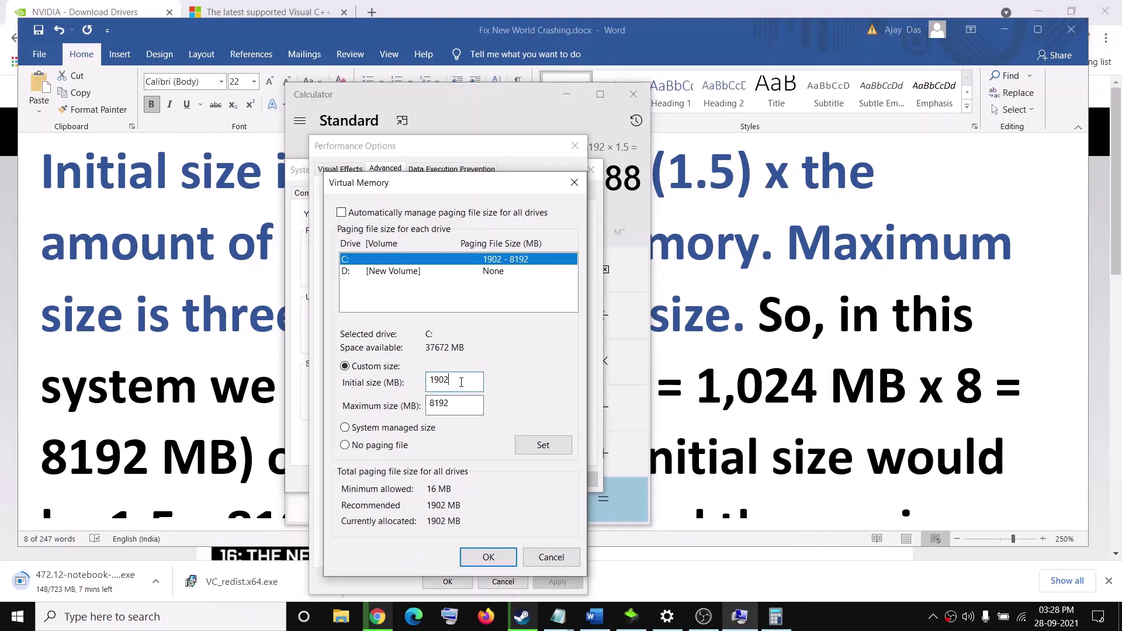
pyautogui.write('12')
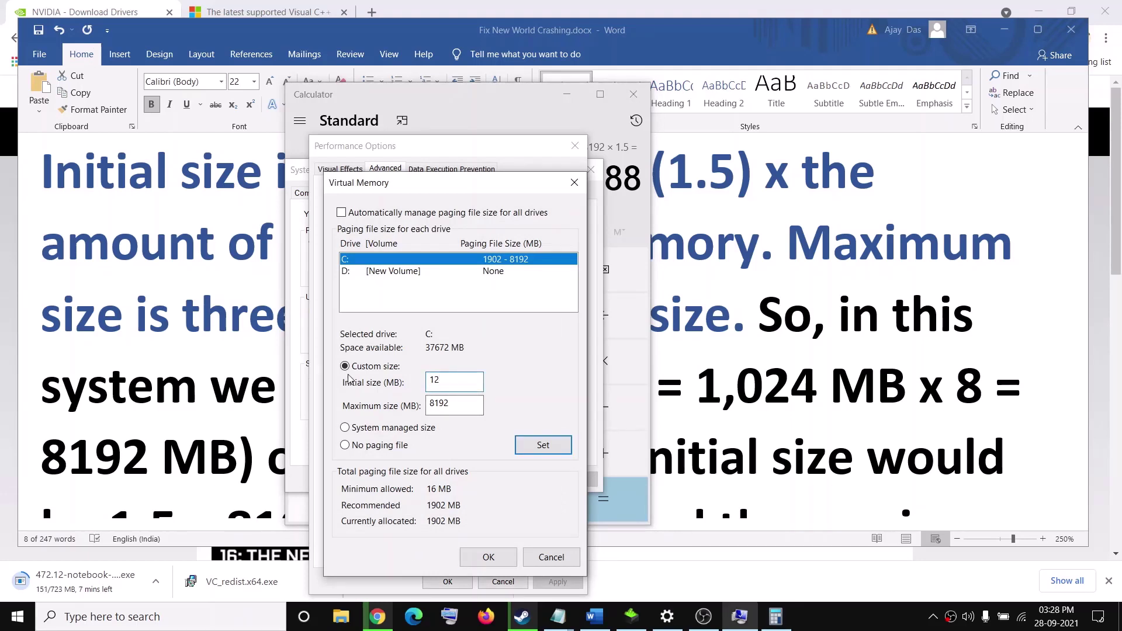
pyautogui.hotkey('alt', 'Tab')
pyautogui.hotkey('alt', 'Tab')
# - Switch to Calculator and multiply the initial size of 12288 by 3 to work out the maximum size
pyautogui.click(638, 211)
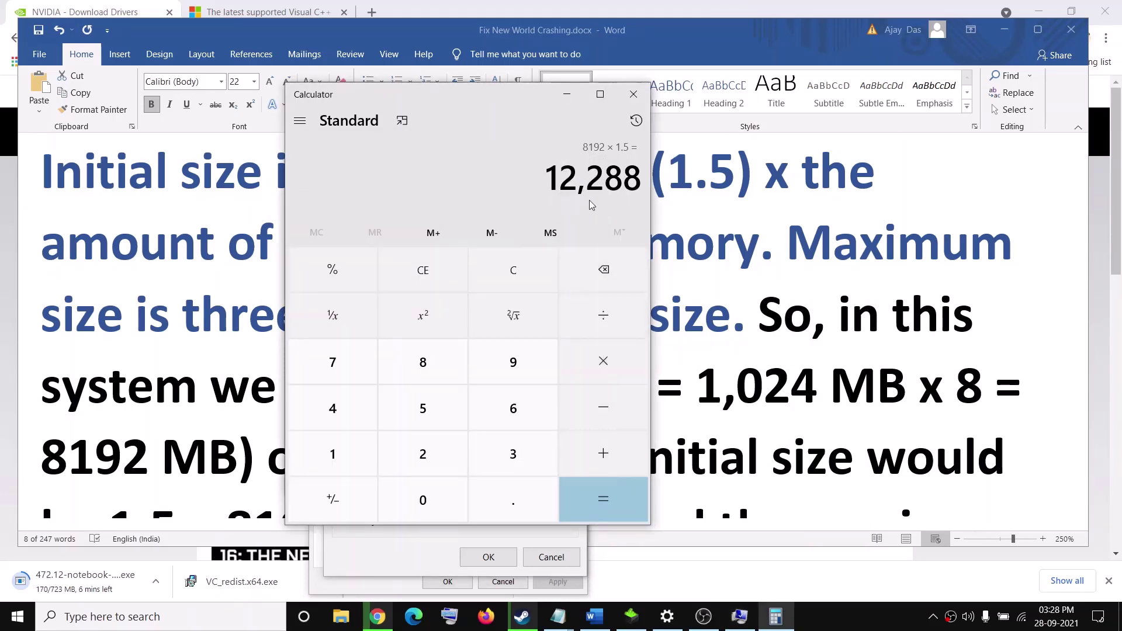
pyautogui.click(612, 376)
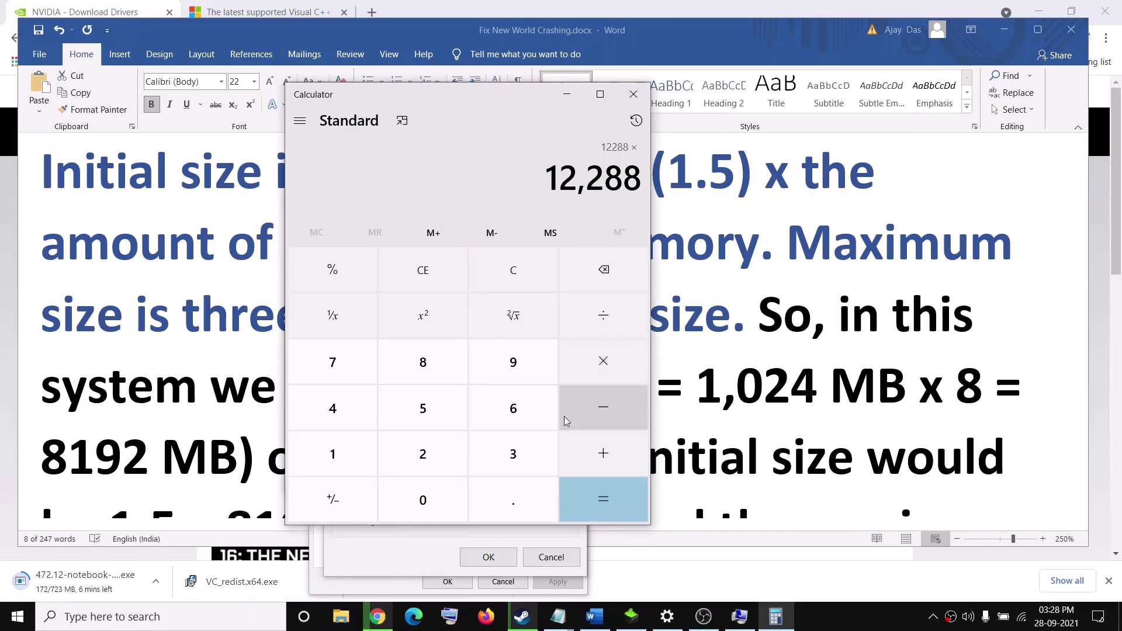
pyautogui.click(533, 465)
pyautogui.click(605, 497)
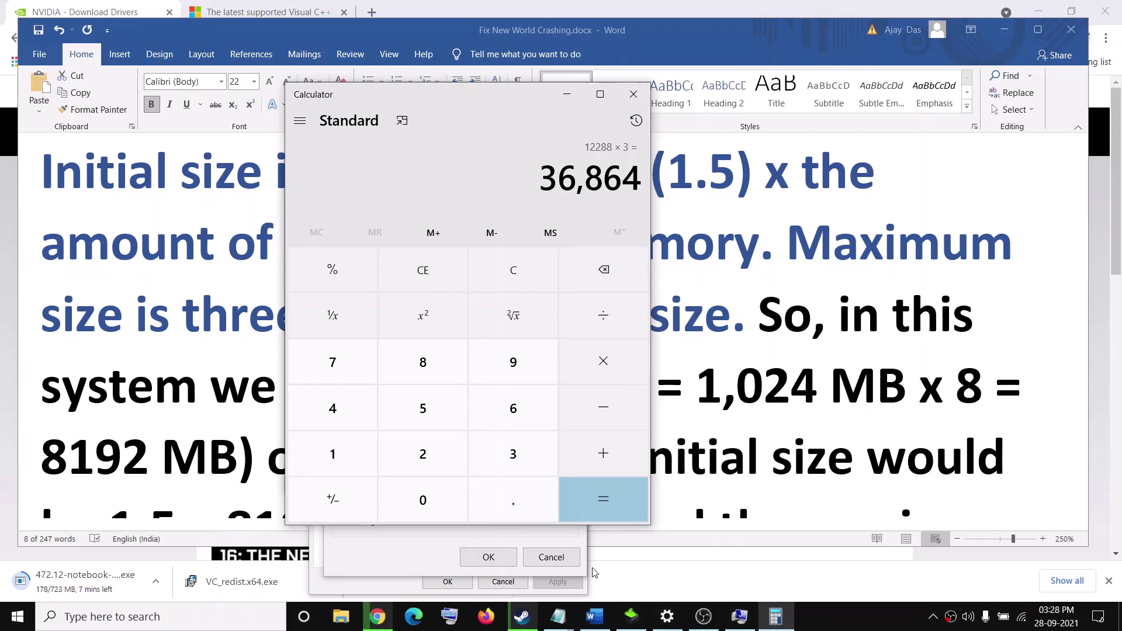
# - Switch back to the Virtual Memory dialog and set the custom maximum size for drive C: to 36864 MB
pyautogui.click(391, 553)
pyautogui.doubleClick(455, 405)
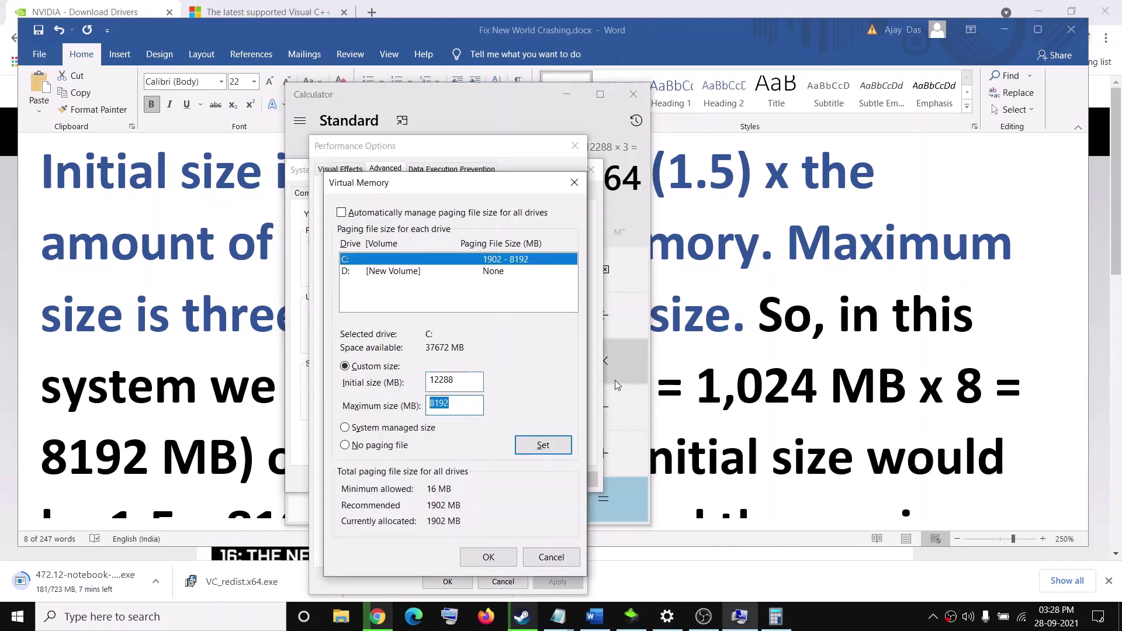
pyautogui.write('36864')
pyautogui.click(450, 156)
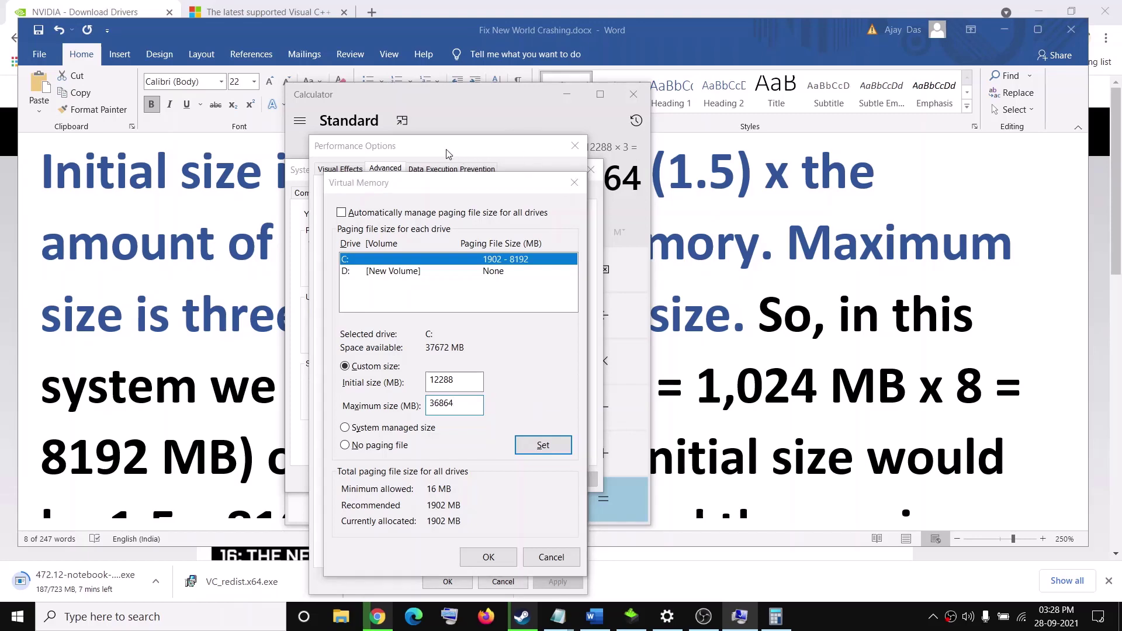
# - Check the maximum size in Calculator, then re-enter 36864 MB in the Virtual Memory dialog and apply the custom size to drive C:
pyautogui.click(632, 209)
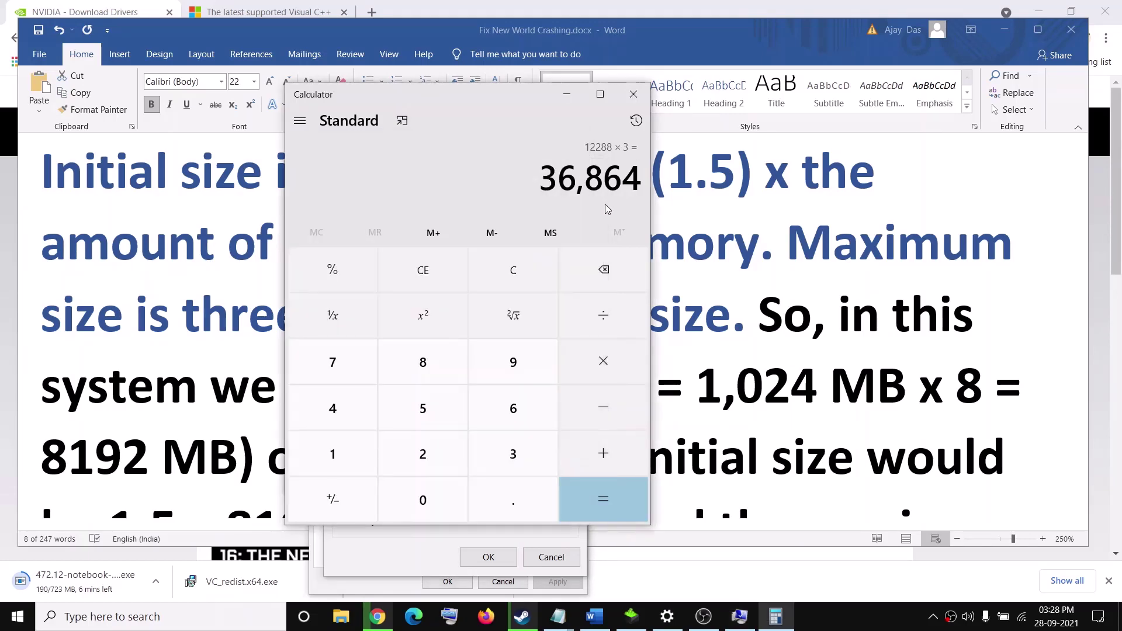
pyautogui.hotkey('alt', 'Tab')
pyautogui.write('6864')
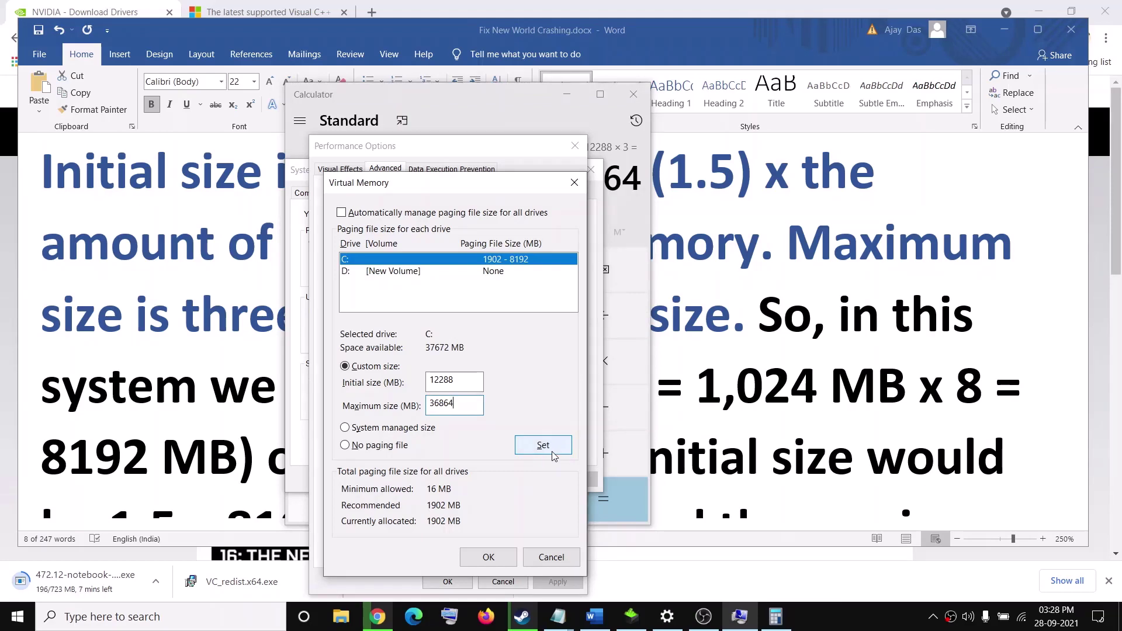
pyautogui.click(553, 453)
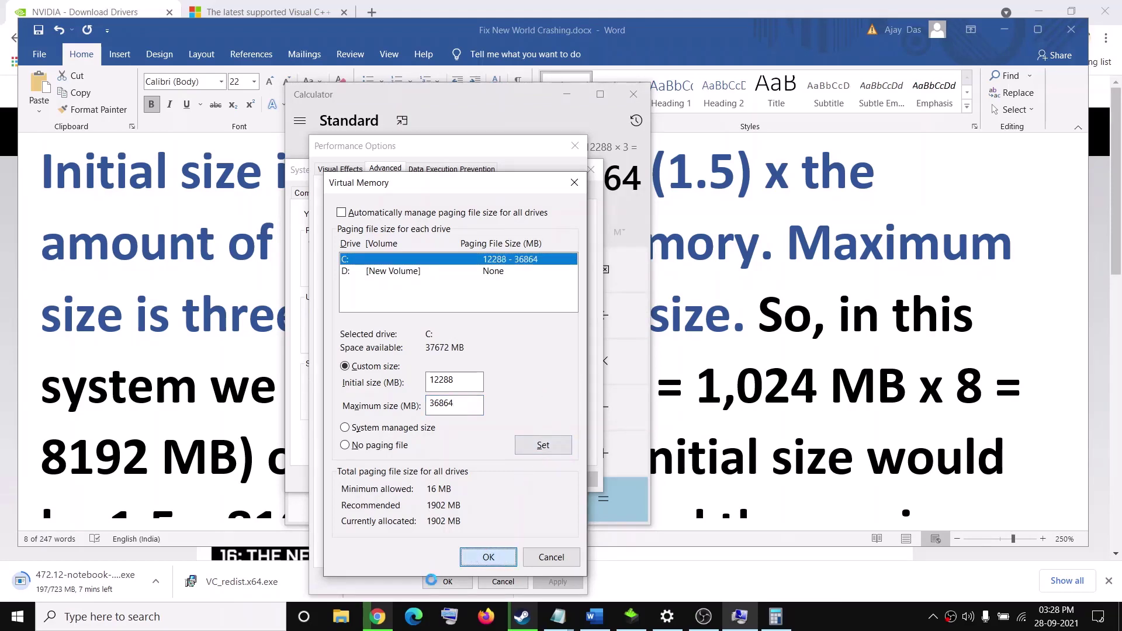
# - Accept the Virtual Memory, Performance Options and System Properties dialogs, and close Calculator
pyautogui.click(509, 562)
pyautogui.click(448, 582)
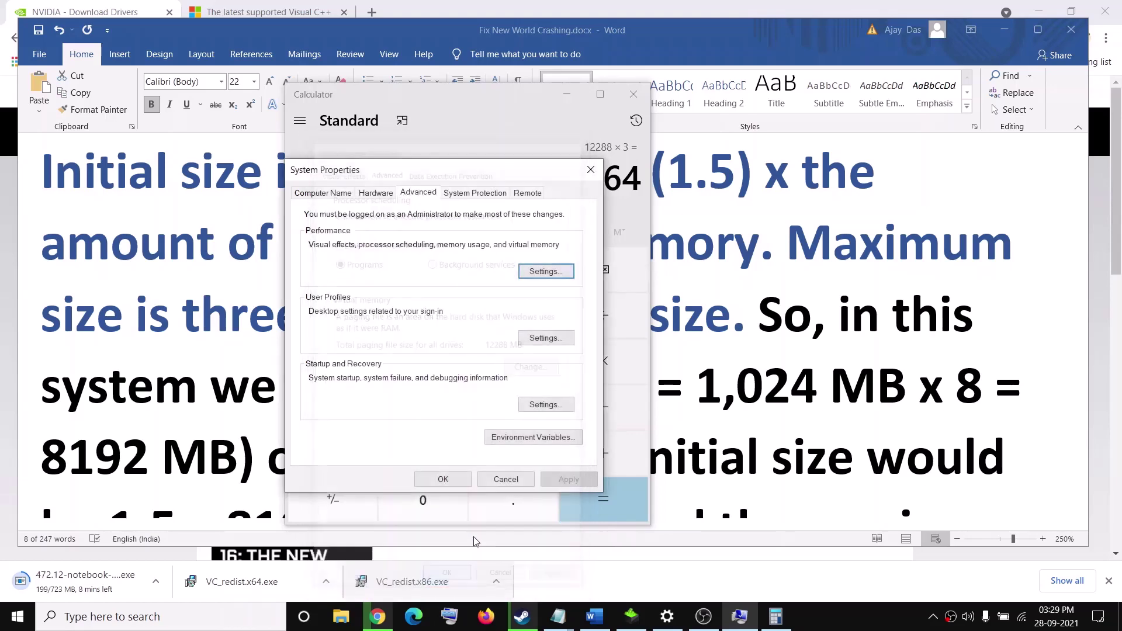
pyautogui.click(465, 478)
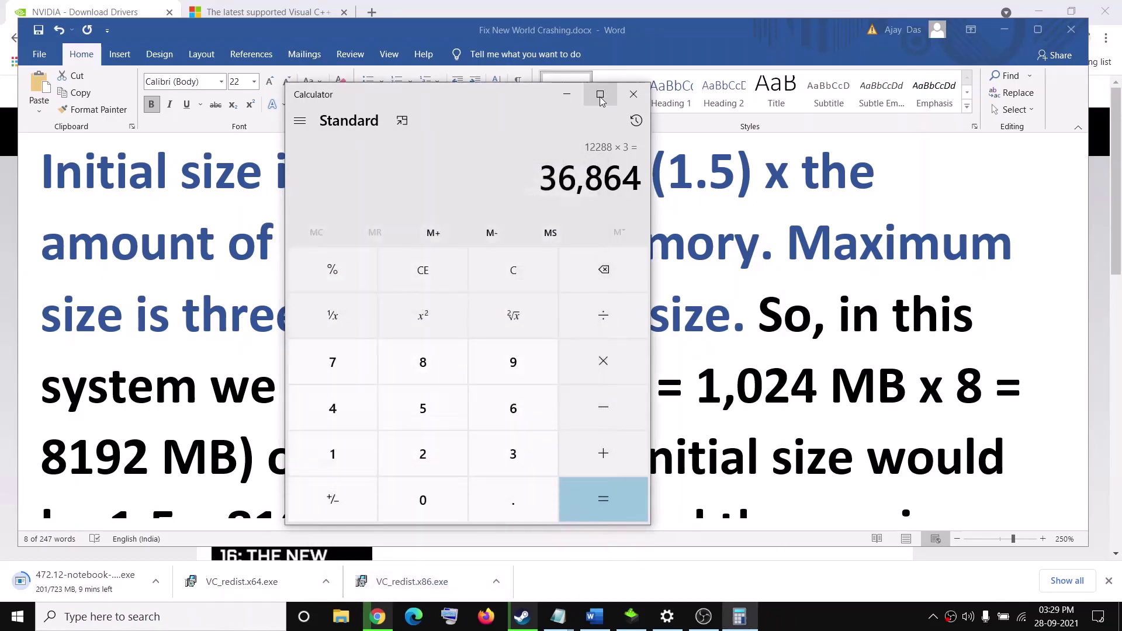
pyautogui.click(635, 97)
# - Highlight the worked example for the initial and maximum paging file sizes in the Word document
pyautogui.scroll(-3, 368, 380)
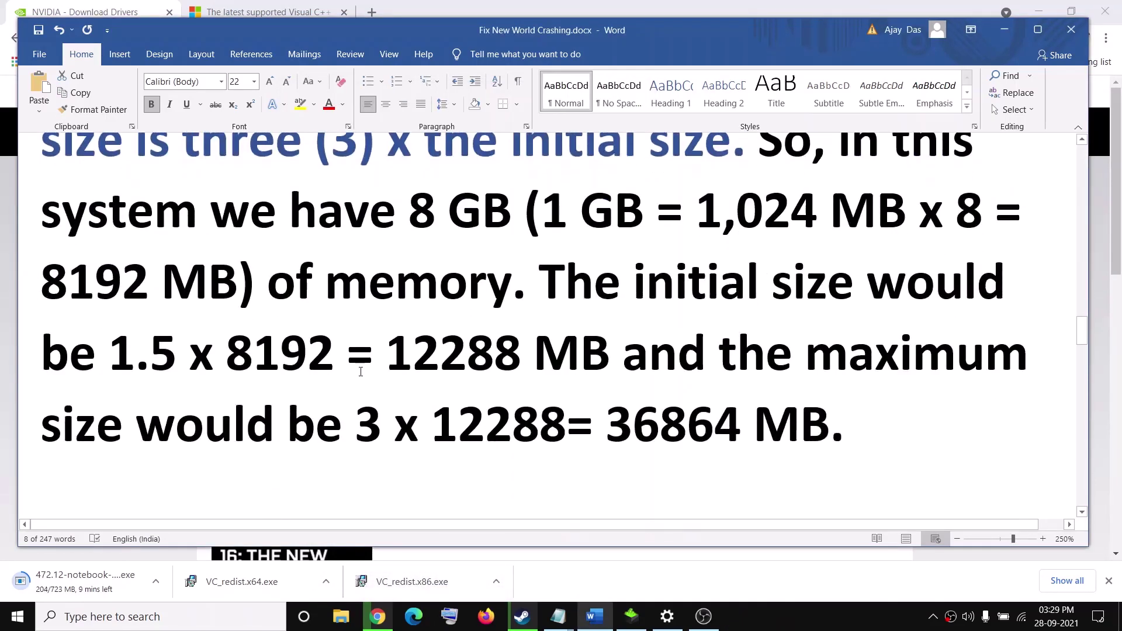
pyautogui.scroll(2, 191, 277)
pyautogui.moveTo(42, 298); pyautogui.dragTo(769, 442)
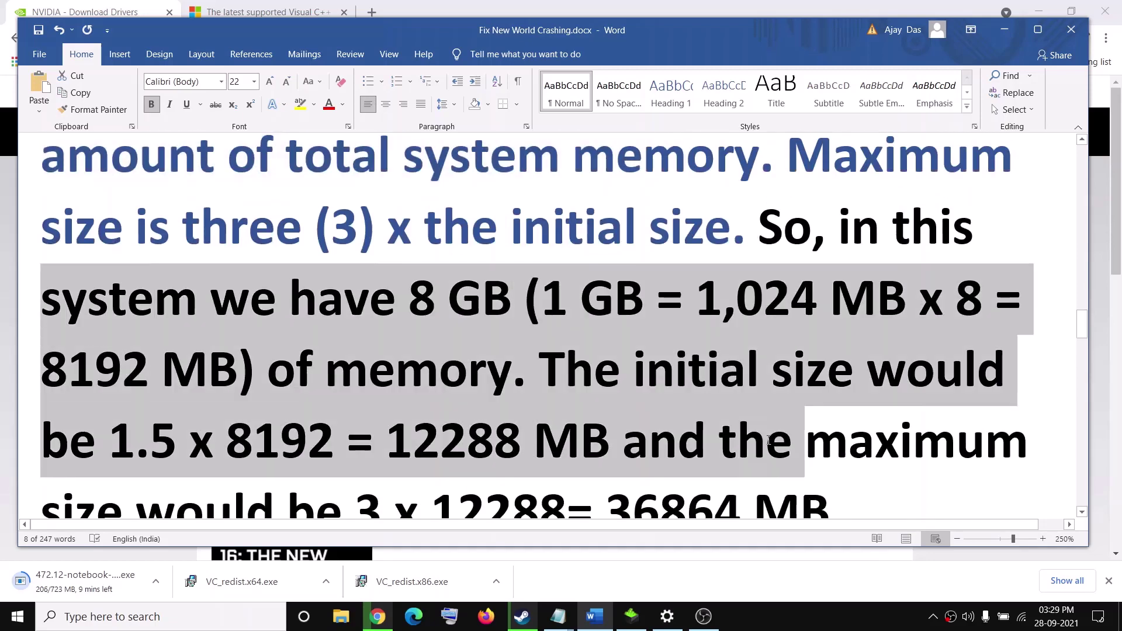
pyautogui.scroll(-3, 789, 458)
pyautogui.moveTo(844, 338); pyautogui.dragTo(163, 196)
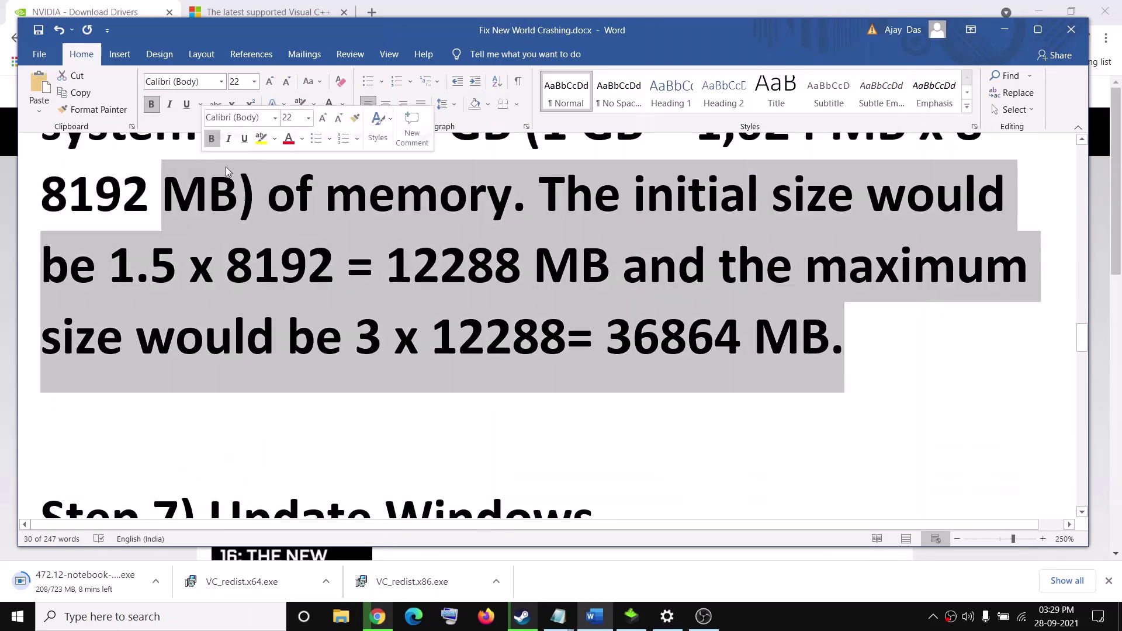
pyautogui.scroll(-3, 531, 373)
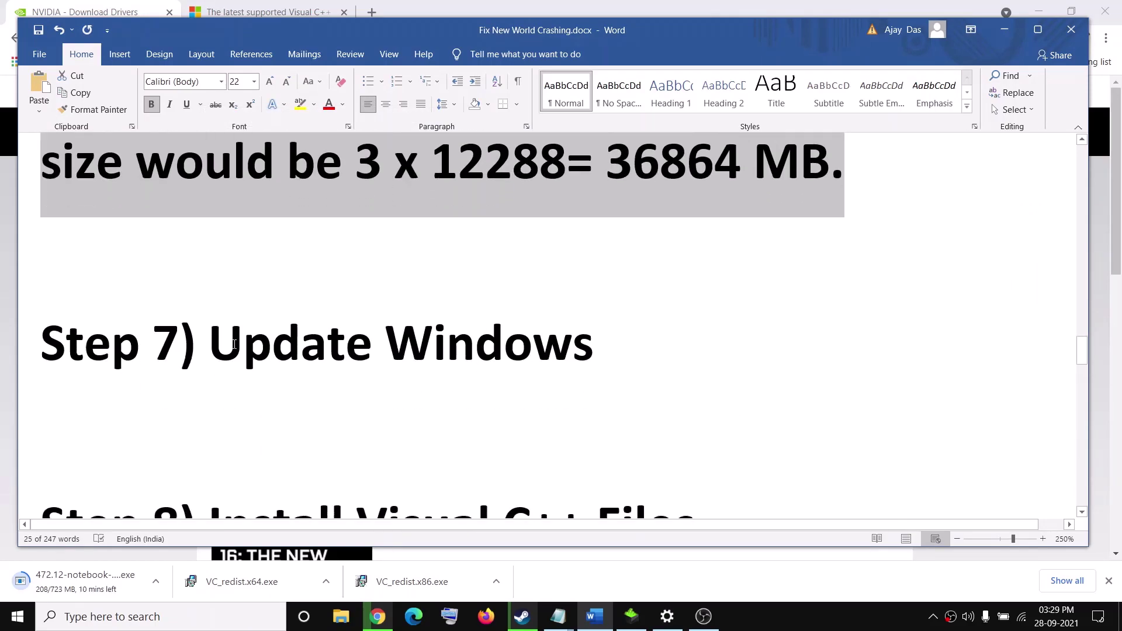
# - Highlight "Update Windows" under Step 7 in the document, then check for updates in Windows Update settings and minimize Settings
pyautogui.moveTo(623, 351); pyautogui.dragTo(209, 348)
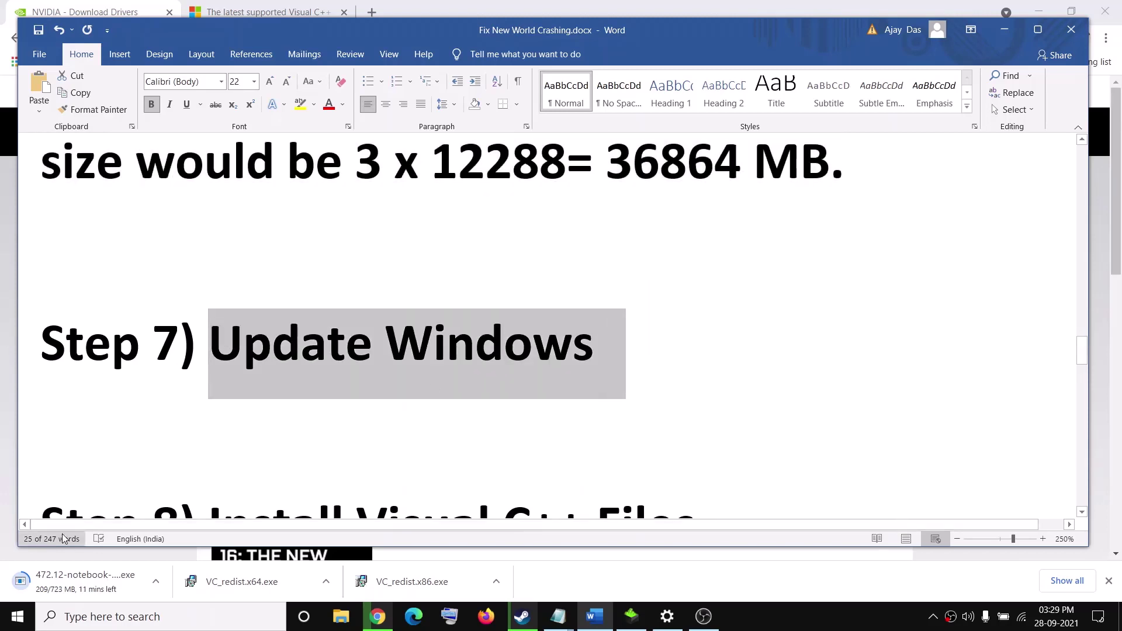
pyautogui.click(18, 624)
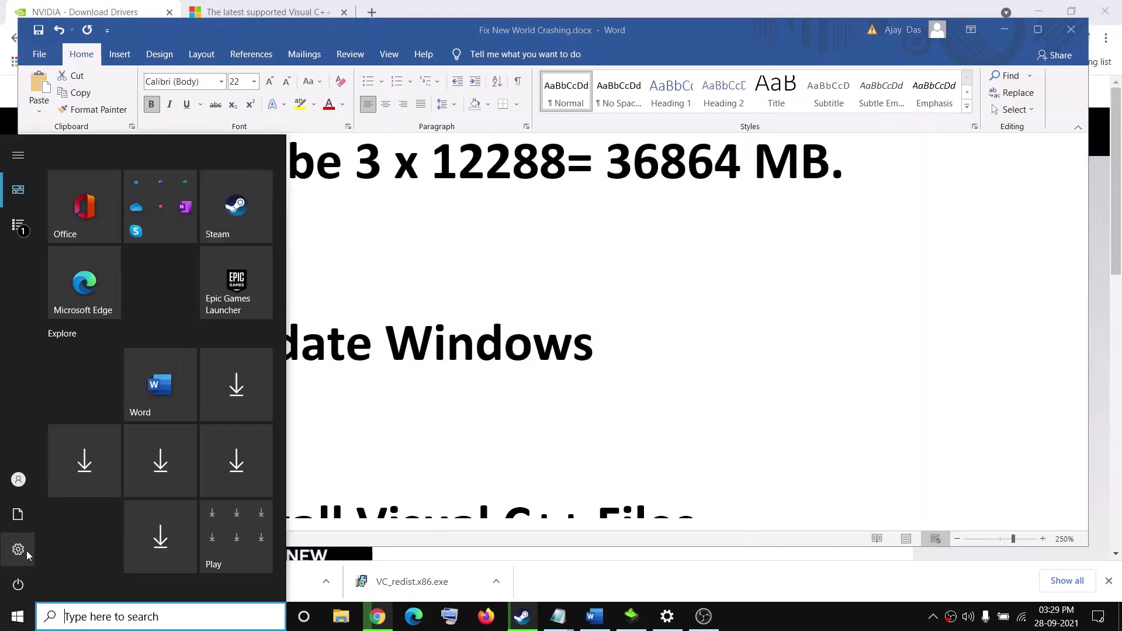
pyautogui.click(35, 546)
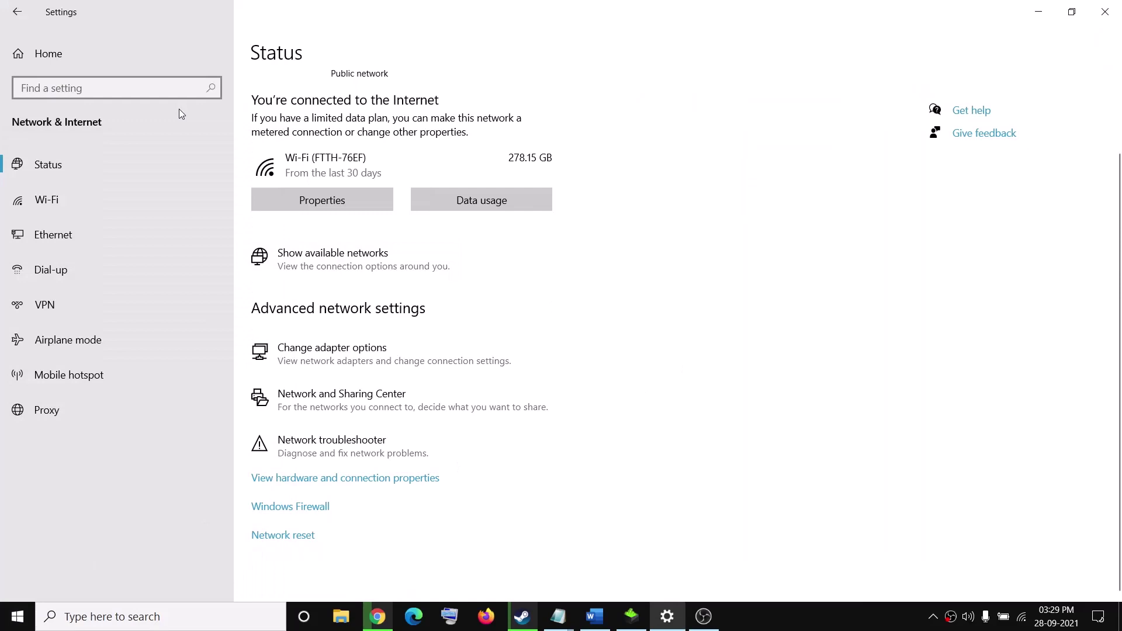
pyautogui.click(48, 54)
pyautogui.click(580, 397)
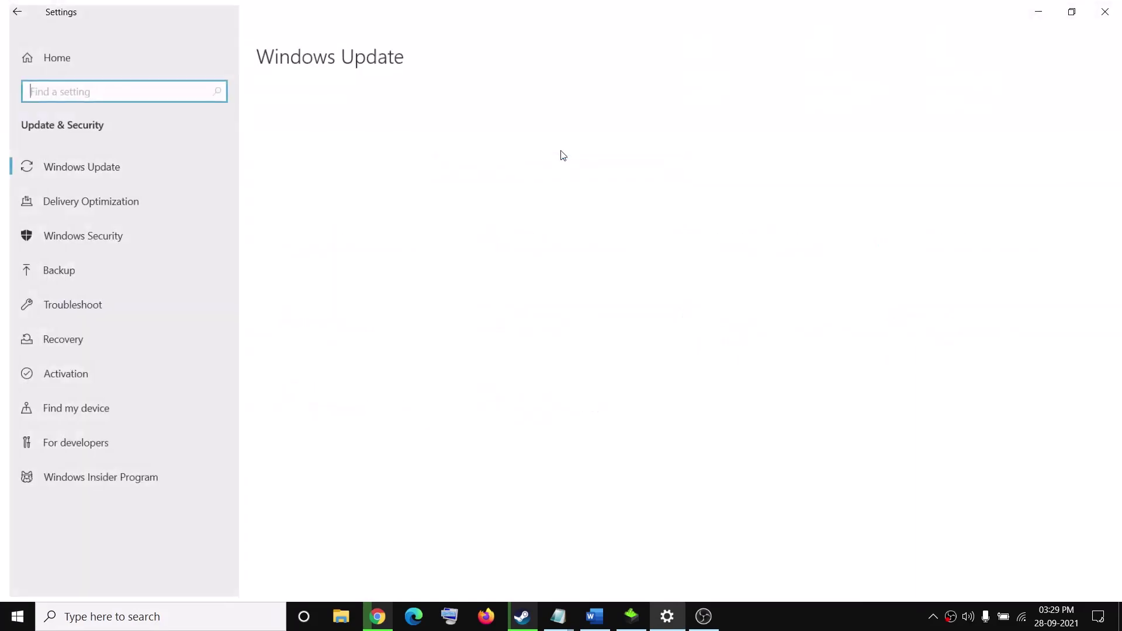
pyautogui.click(301, 139)
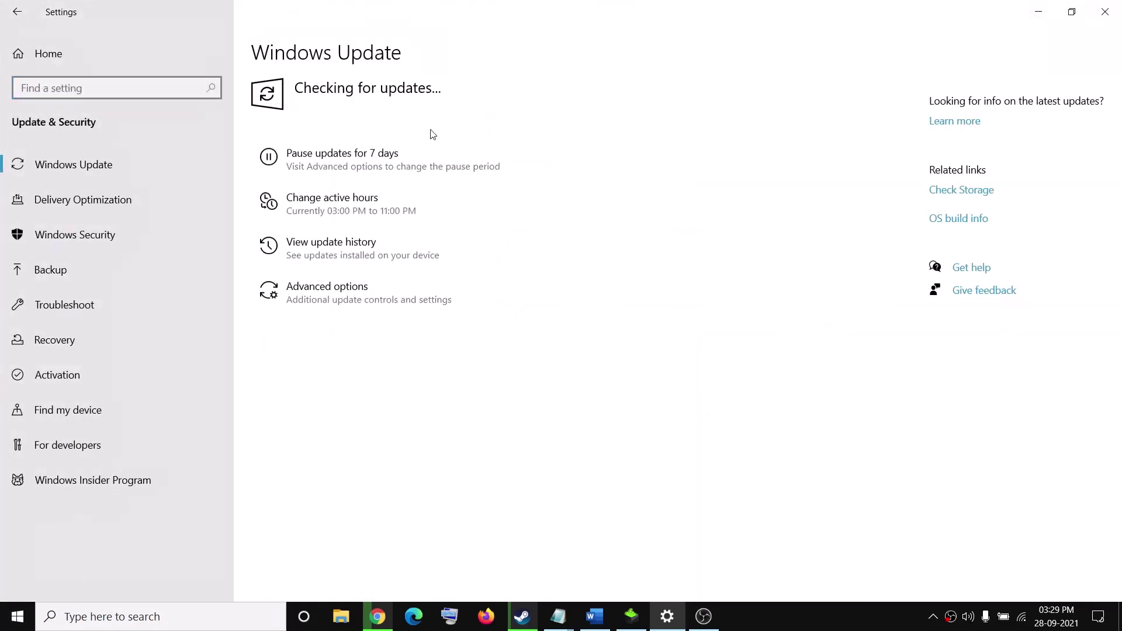
pyautogui.click(1037, 13)
# - Highlight the Step 8 Visual C++ download link in the document, then switch to the Microsoft Visual C++ downloads page in Chrome
pyautogui.scroll(-5, 456, 304)
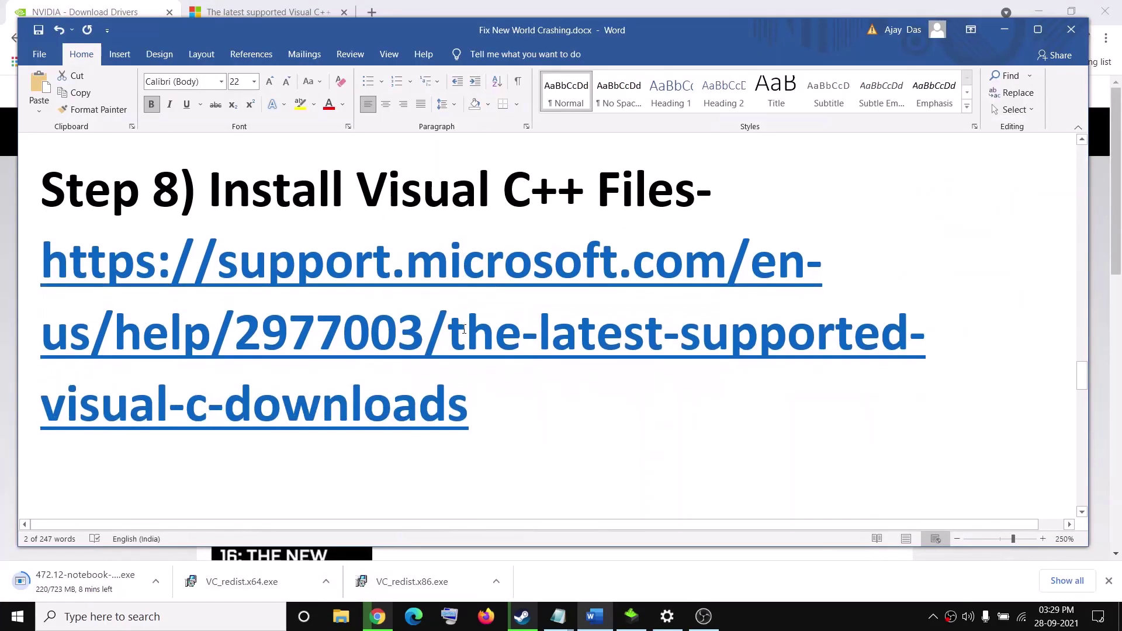
pyautogui.tripleClick(325, 353)
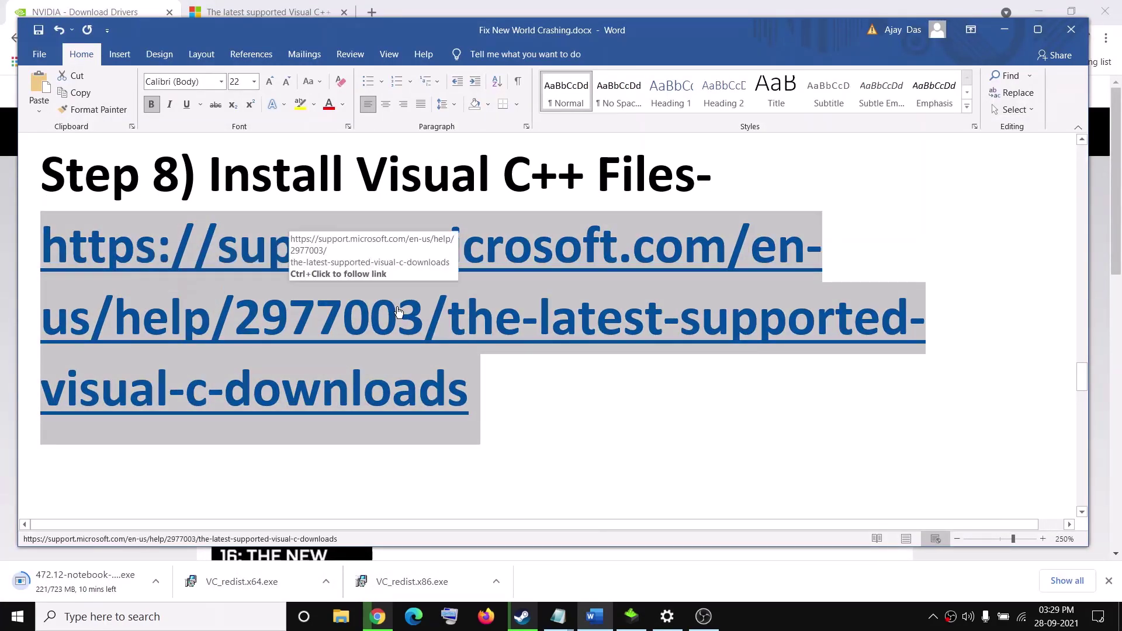
pyautogui.click(378, 617)
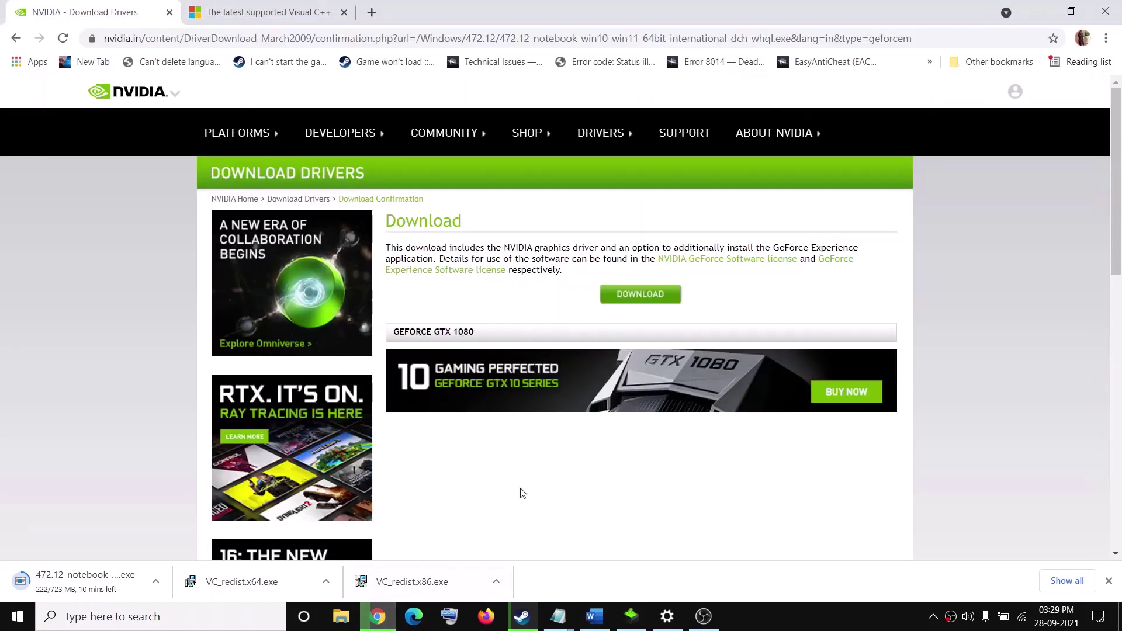
pyautogui.click(242, 9)
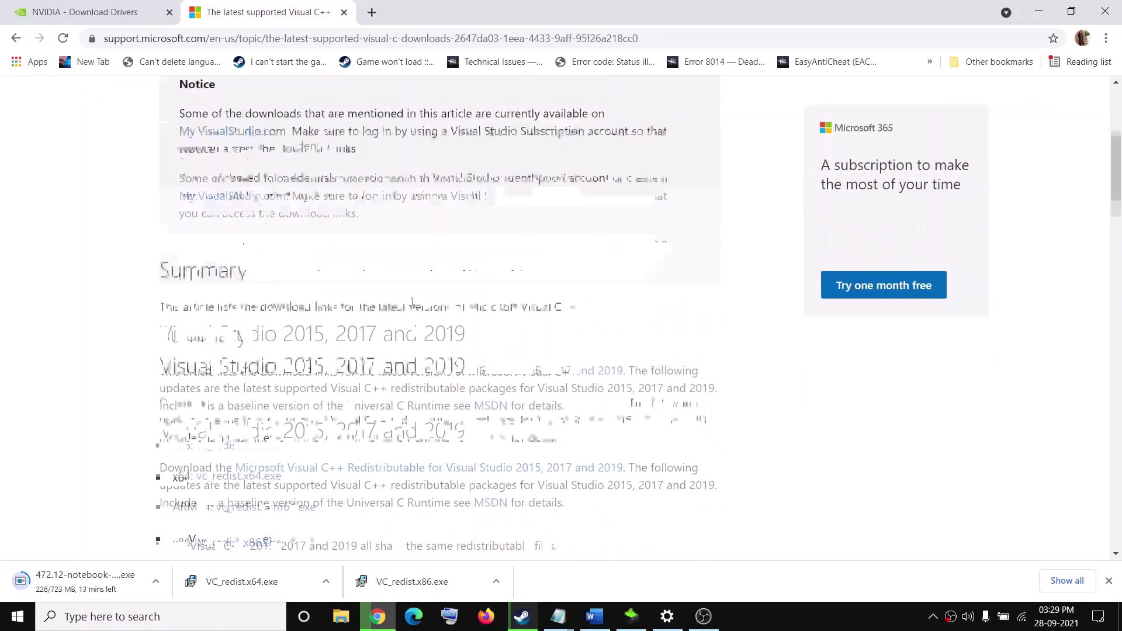
# - Highlight the Visual Studio 2015, 2017 and 2019 heading and point out its x86 and x64 redistributable entries
pyautogui.moveTo(154, 339); pyautogui.dragTo(468, 345)
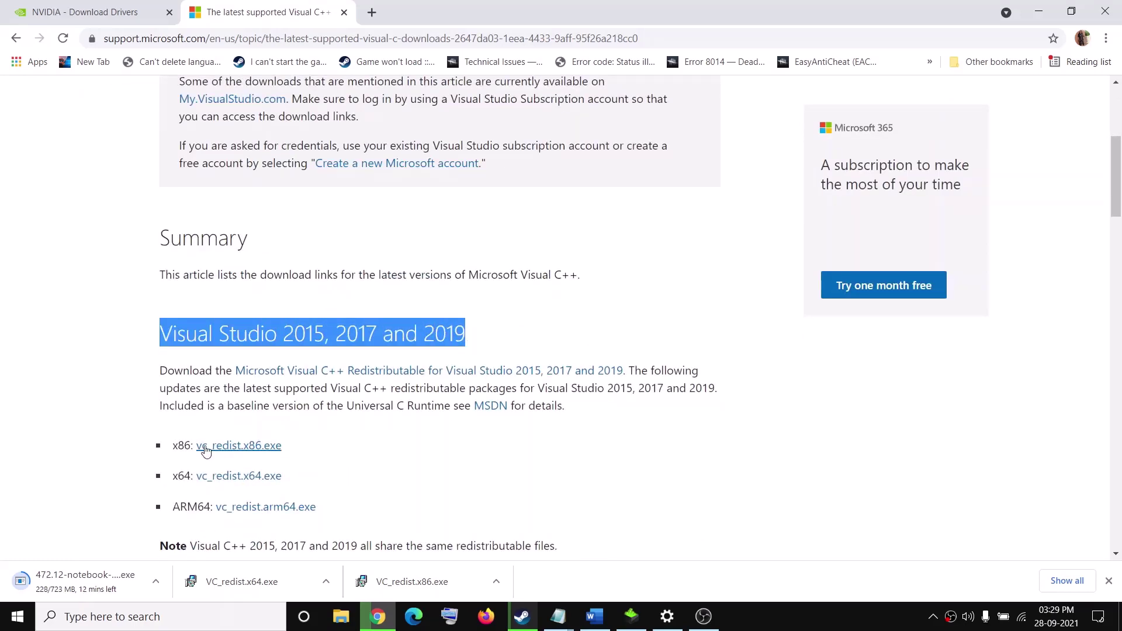
pyautogui.moveTo(173, 445); pyautogui.dragTo(187, 479)
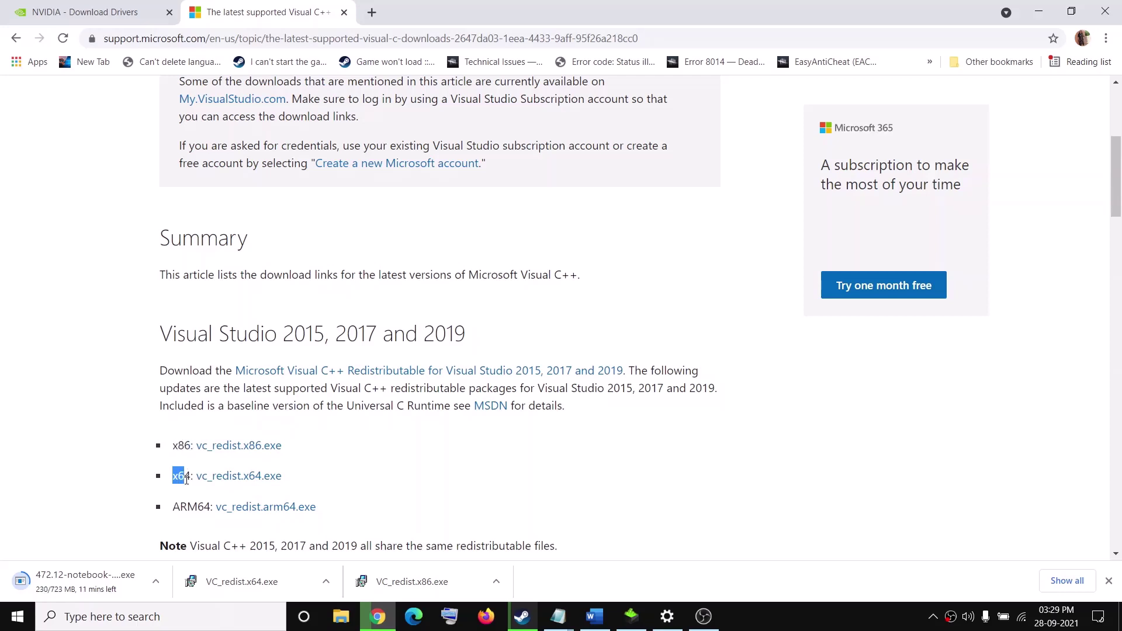
pyautogui.click(345, 463)
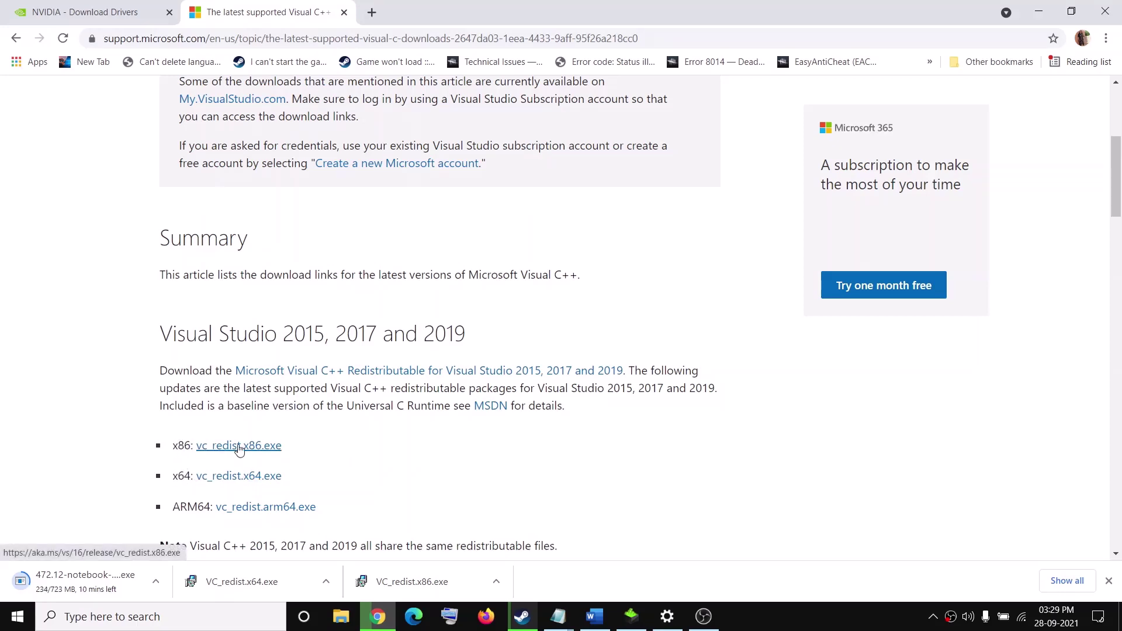
# - Run the downloaded VC_redist.x64.exe and start its repair, and set the 472.12 NVIDIA driver download to open when complete
pyautogui.click(261, 585)
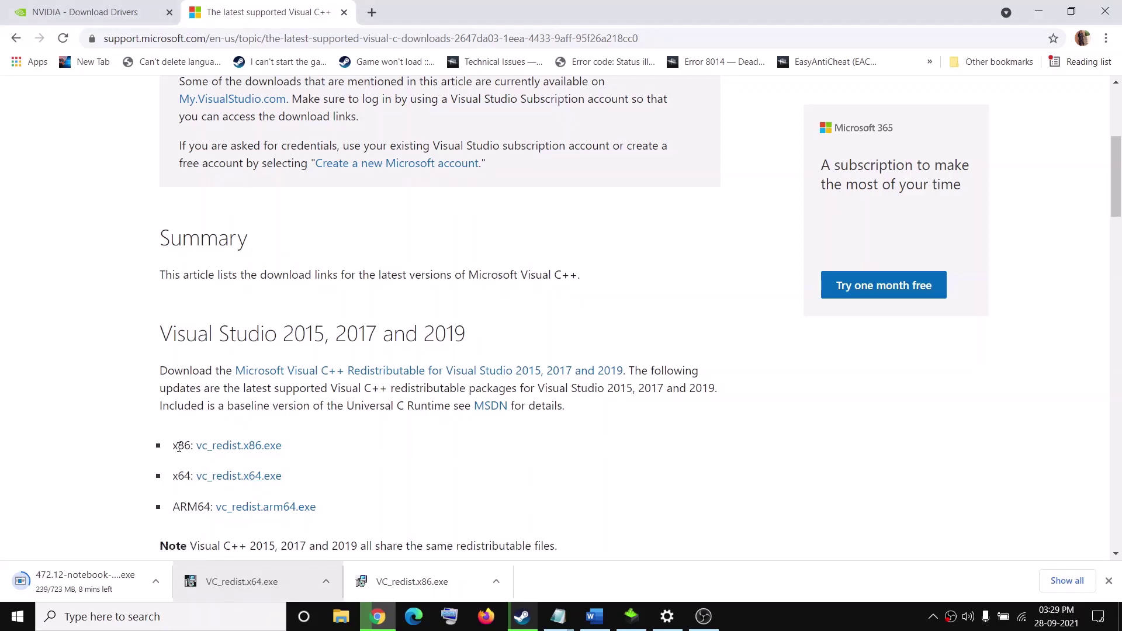
pyautogui.moveTo(173, 476); pyautogui.dragTo(184, 476)
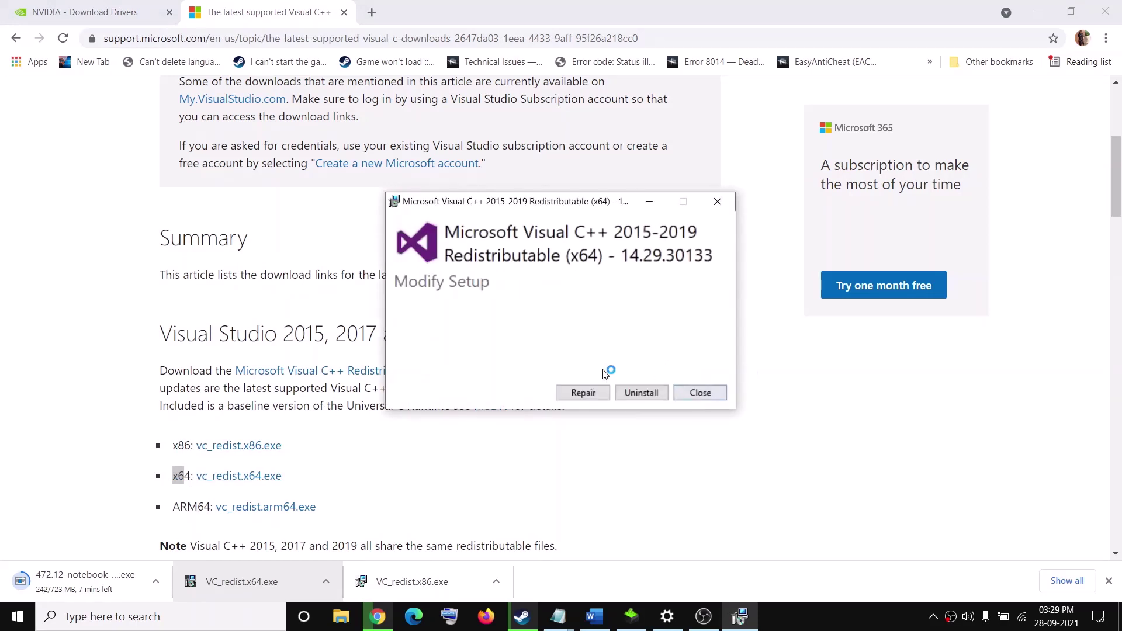
pyautogui.click(585, 393)
pyautogui.click(506, 393)
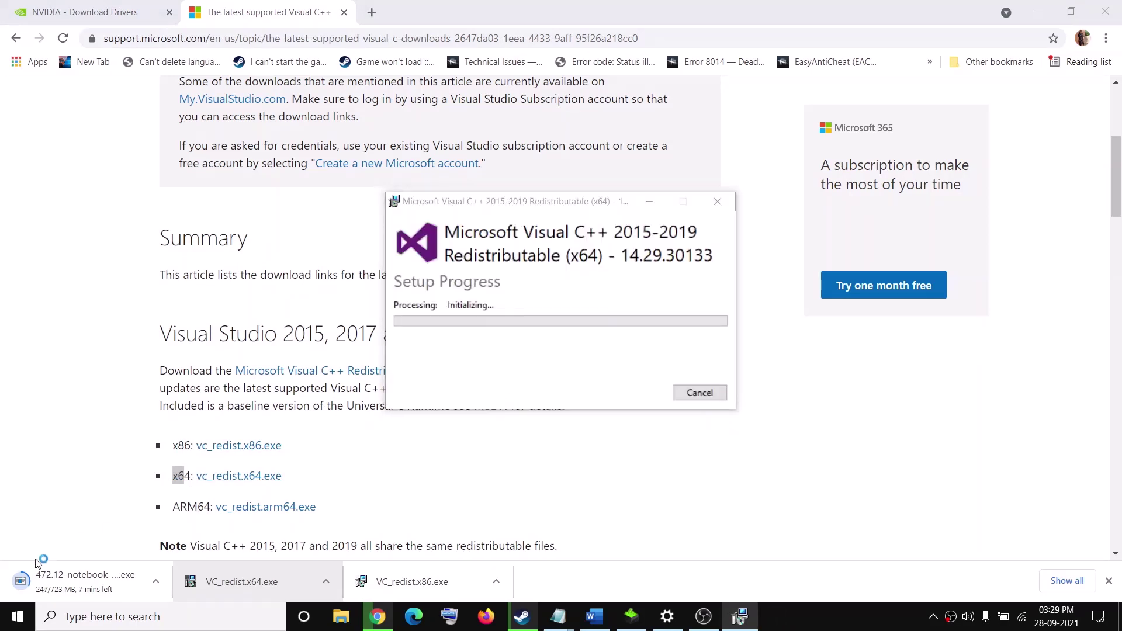
pyautogui.click(100, 579)
pyautogui.click(422, 582)
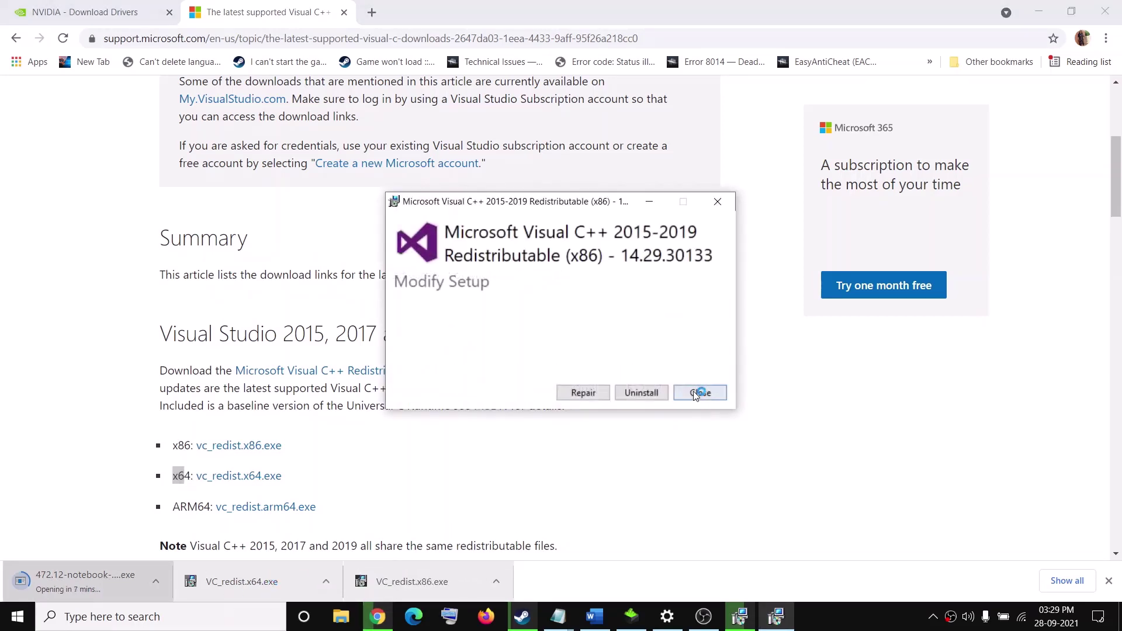
pyautogui.click(700, 393)
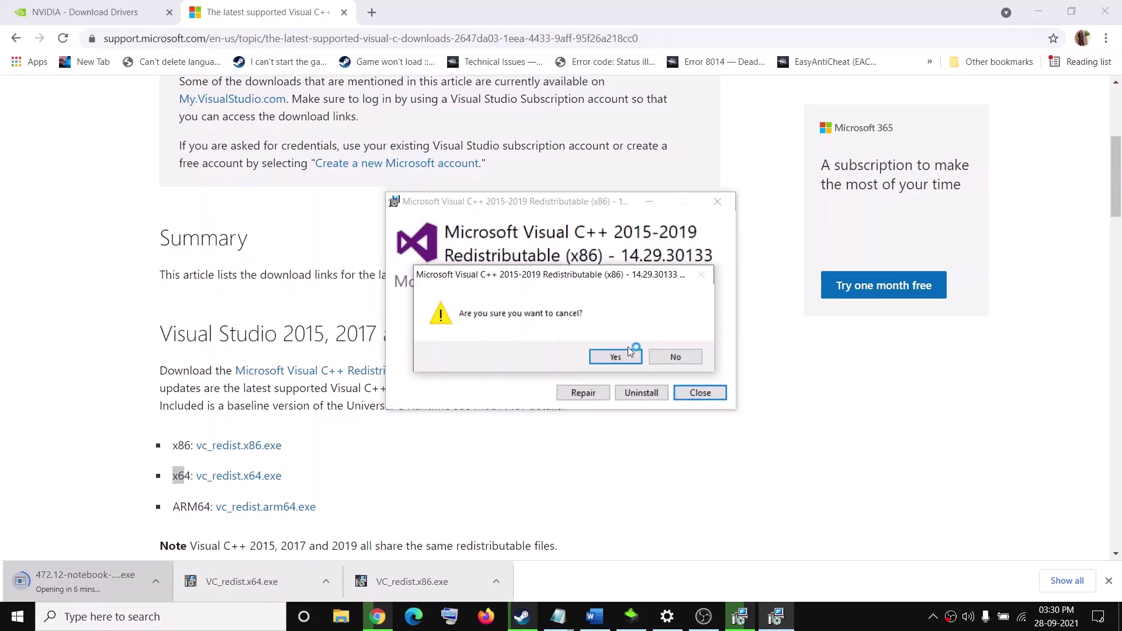
pyautogui.click(626, 358)
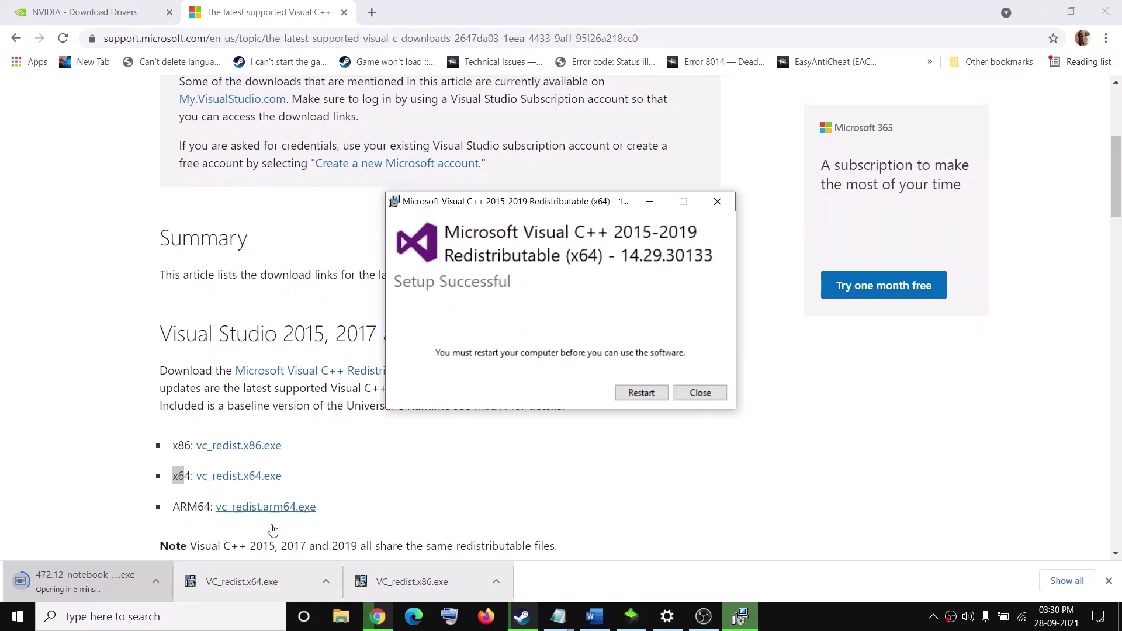
# - Run the downloaded VC_redist.x86.exe and start the repair of the x86 Visual C++ 2015-2019 Redistributable
pyautogui.click(433, 587)
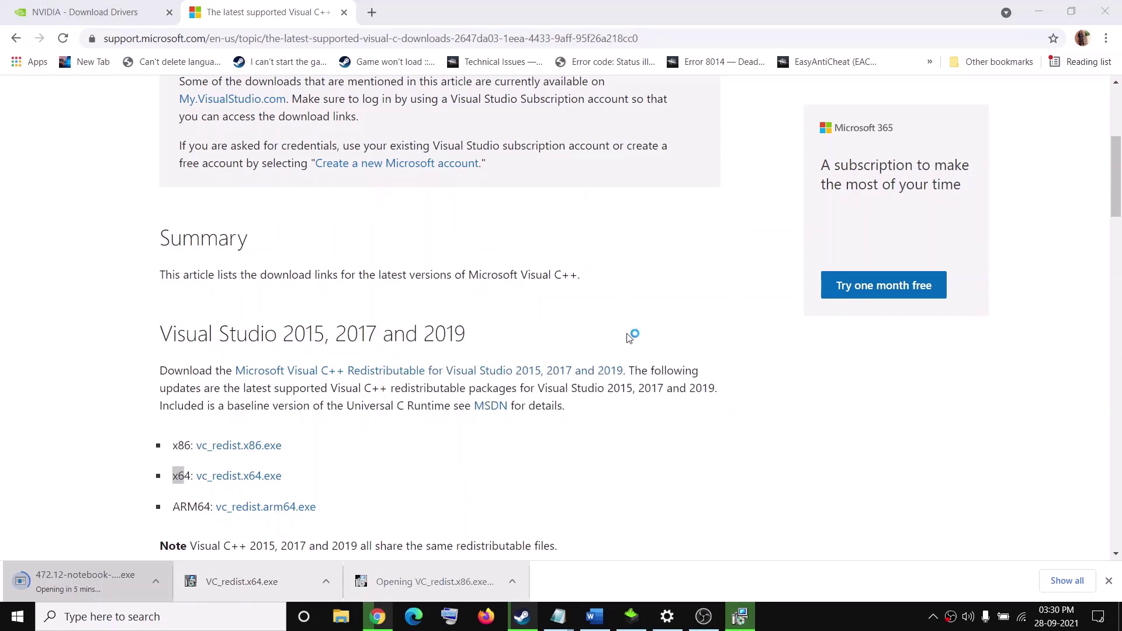
pyautogui.click(580, 393)
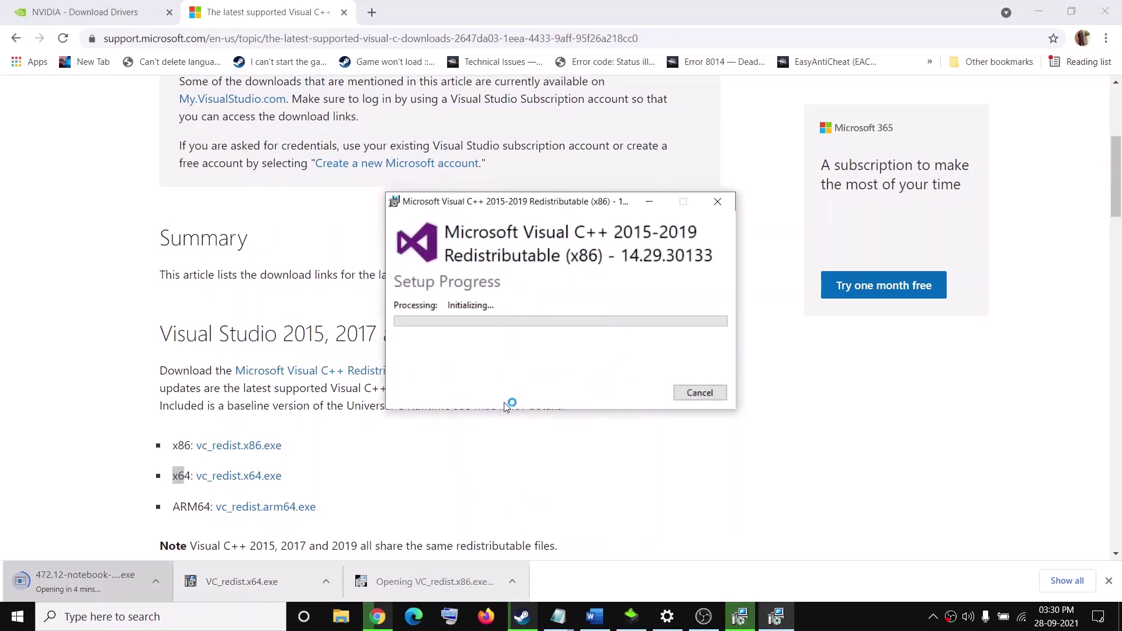
pyautogui.click(526, 385)
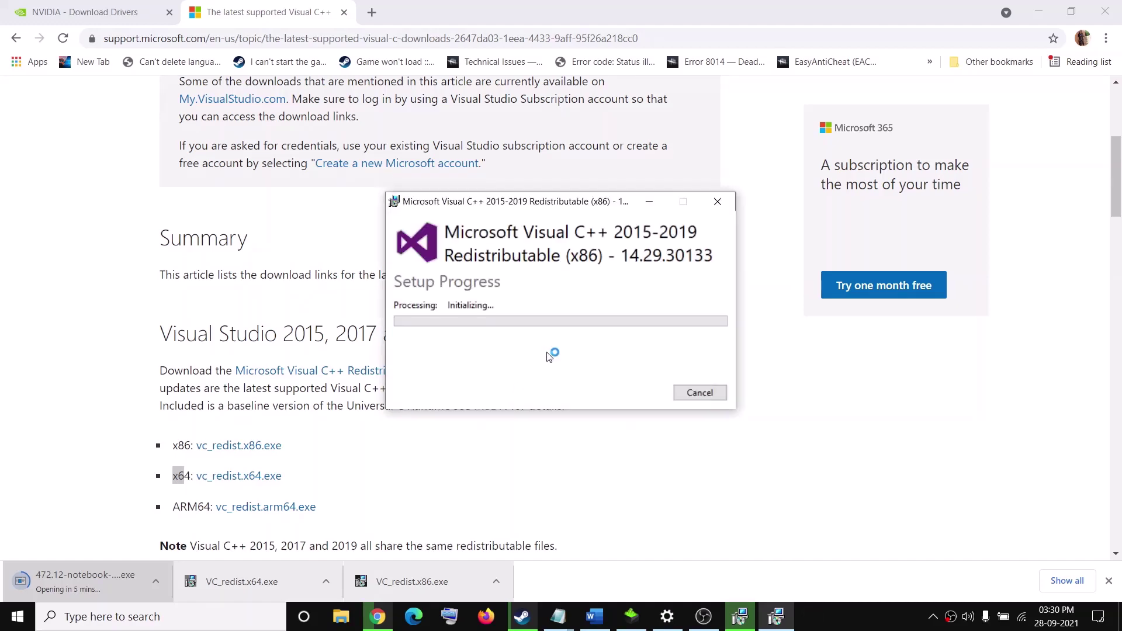
# - Arrange the x64 and x86 Redistributable setup windows side by side and close both without restarting
pyautogui.click(749, 624)
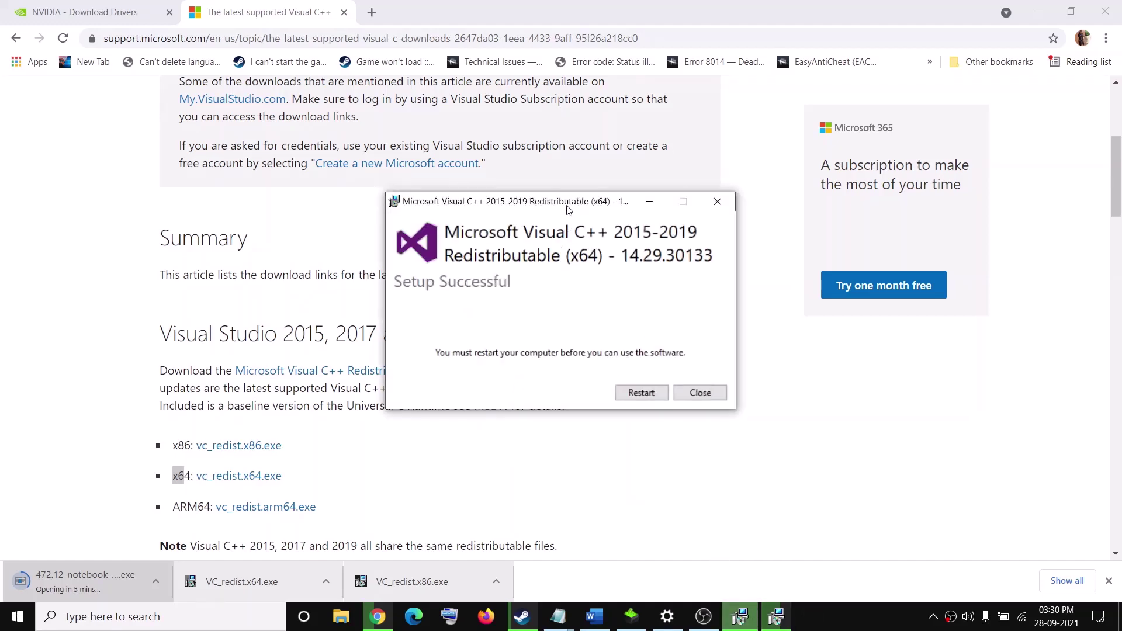
pyautogui.moveTo(568, 211); pyautogui.dragTo(205, 209)
pyautogui.moveTo(444, 206); pyautogui.dragTo(619, 213)
pyautogui.click(195, 211)
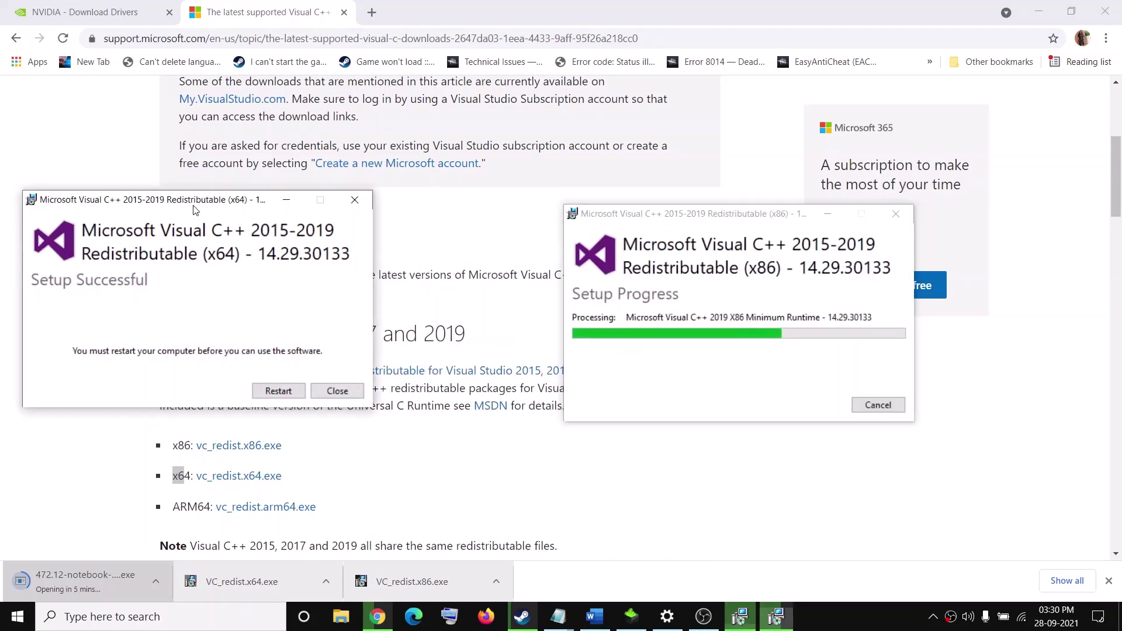
pyautogui.moveTo(194, 210); pyautogui.dragTo(331, 215)
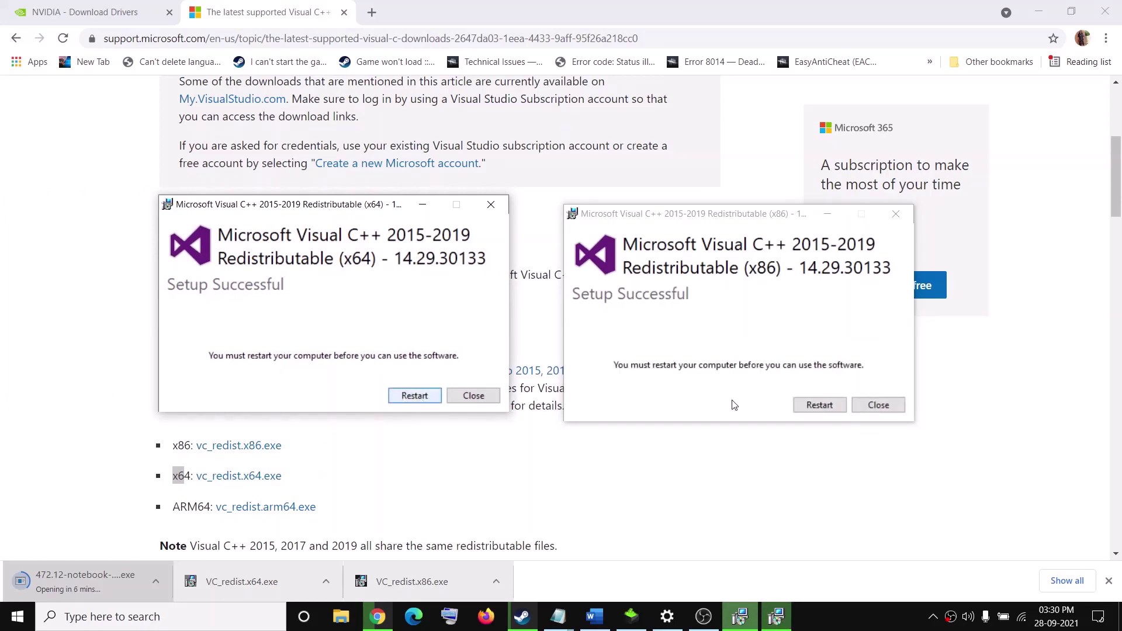
pyautogui.click(878, 405)
pyautogui.click(477, 395)
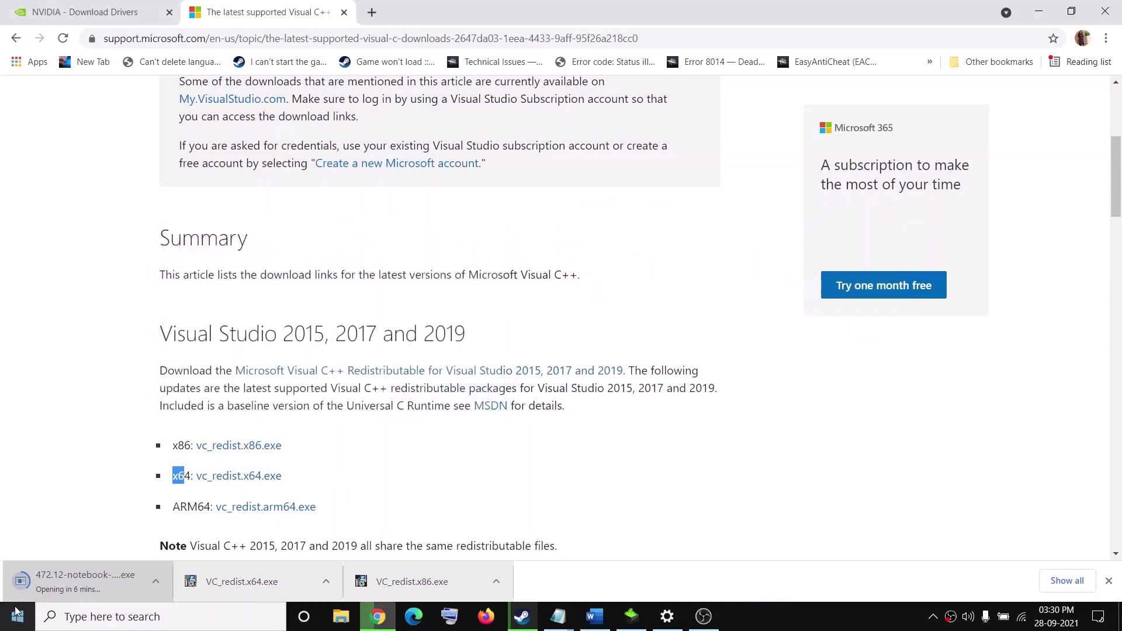
# - Show the Restart option among the Windows power choices and dismiss it without restarting
pyautogui.click(18, 616)
pyautogui.click(24, 586)
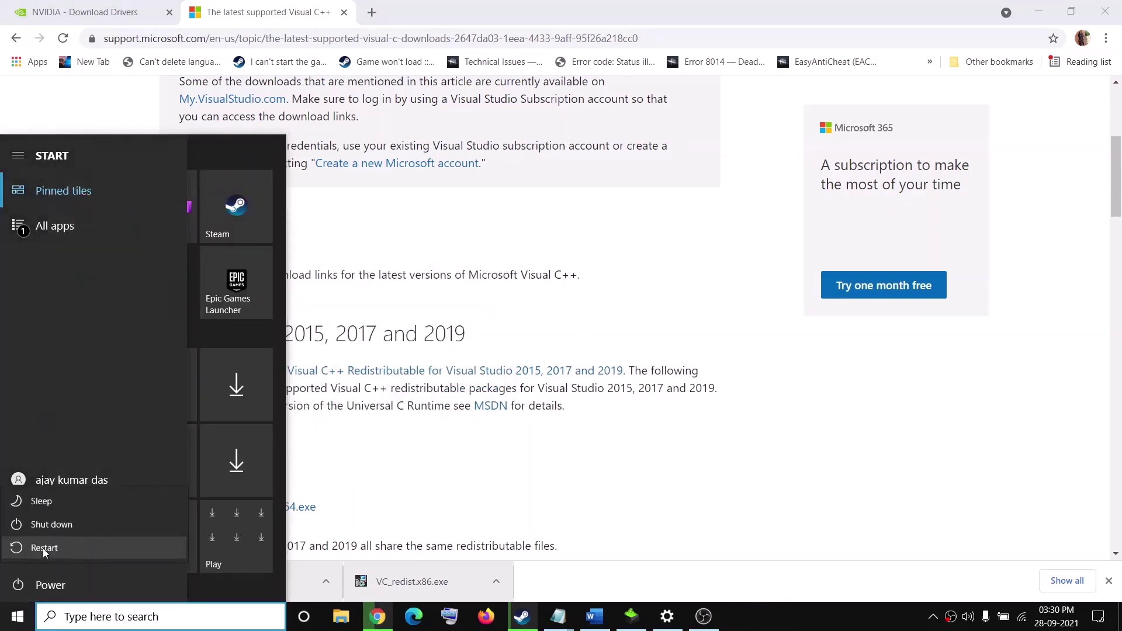
pyautogui.press('Escape')
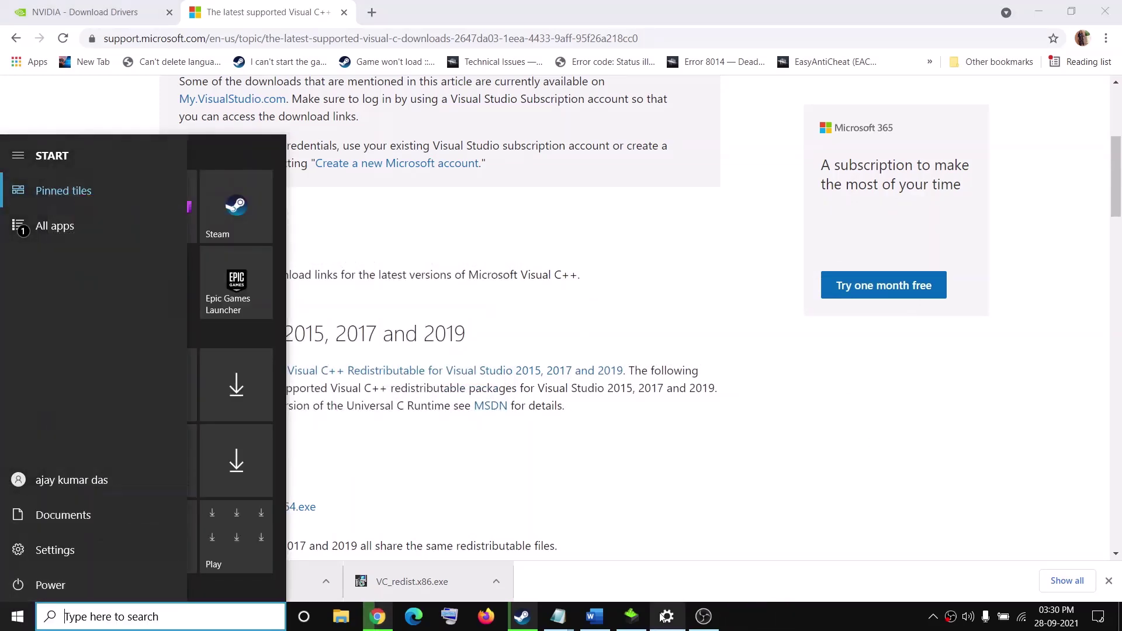
# - Return to the Fix New World Crashing document in Word and highlight the Step 9 text about verifying the game files
pyautogui.click(594, 617)
pyautogui.scroll(-1, 453, 383)
pyautogui.scroll(-3, 452, 382)
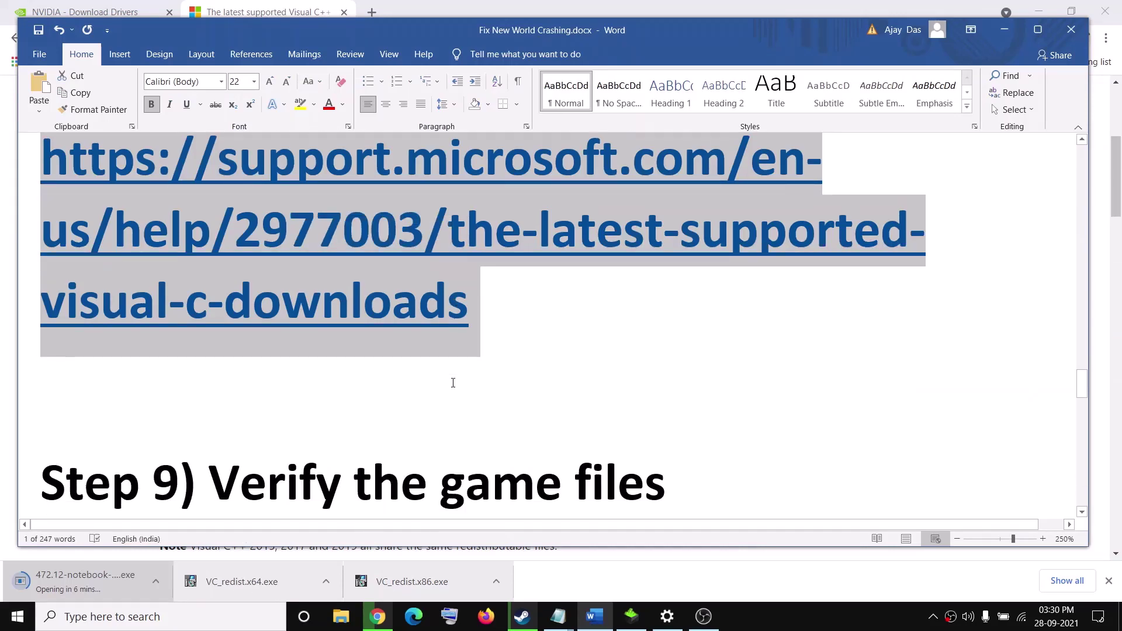
pyautogui.scroll(1, 263, 380)
pyautogui.moveTo(255, 399); pyautogui.dragTo(655, 399)
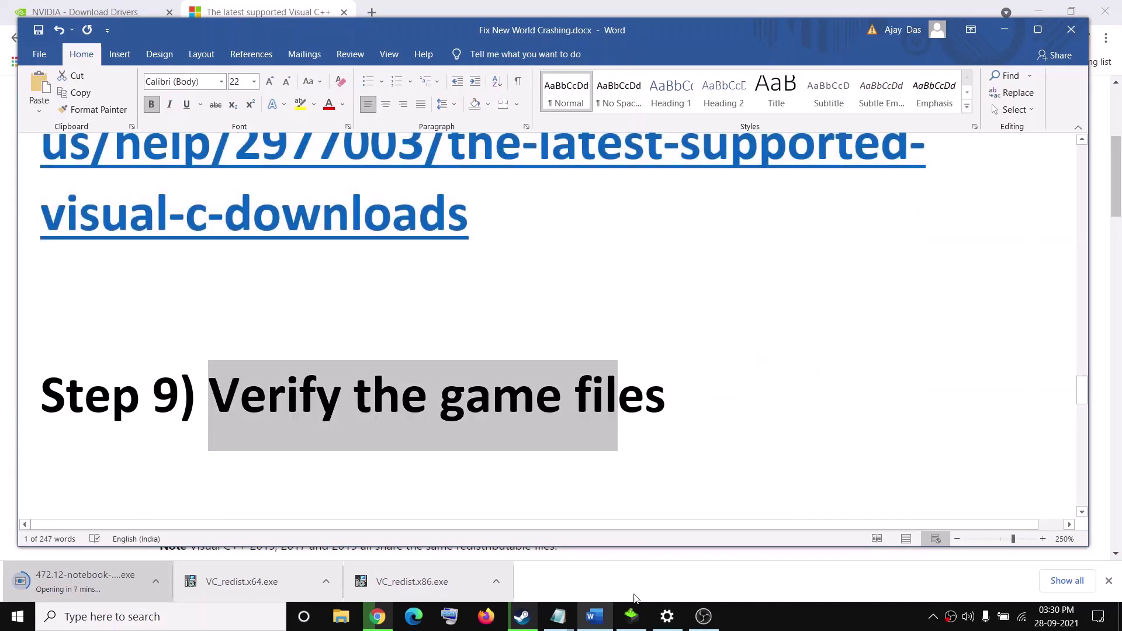
# - Switch to Steam, show the game file integrity check in New World's local files properties, and close the properties without running it
pyautogui.click(522, 617)
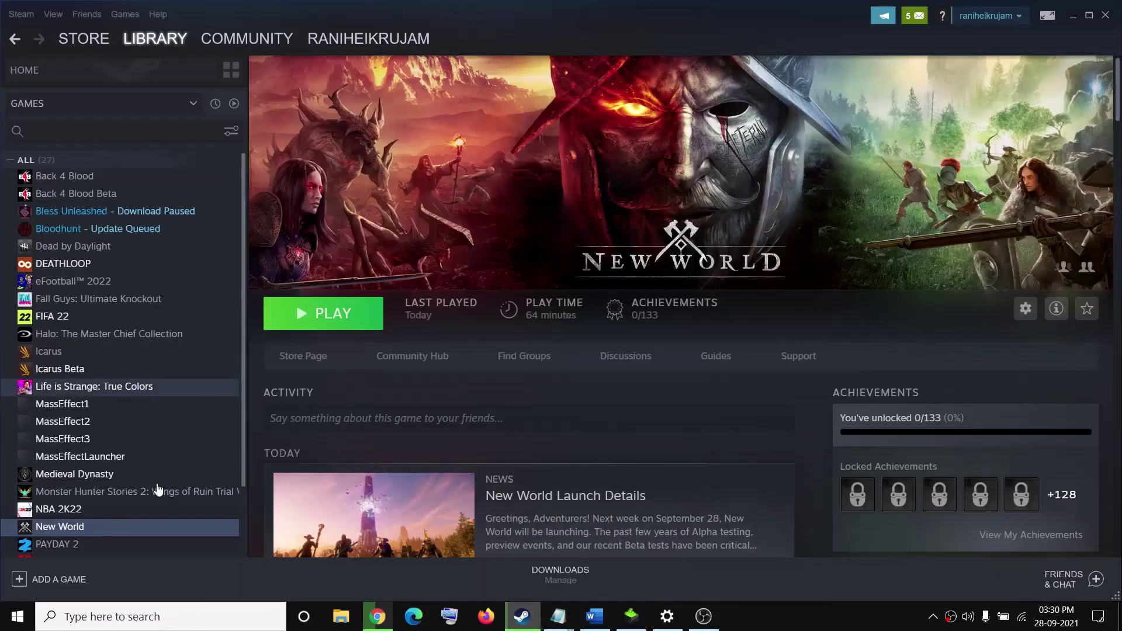
pyautogui.rightClick(82, 529)
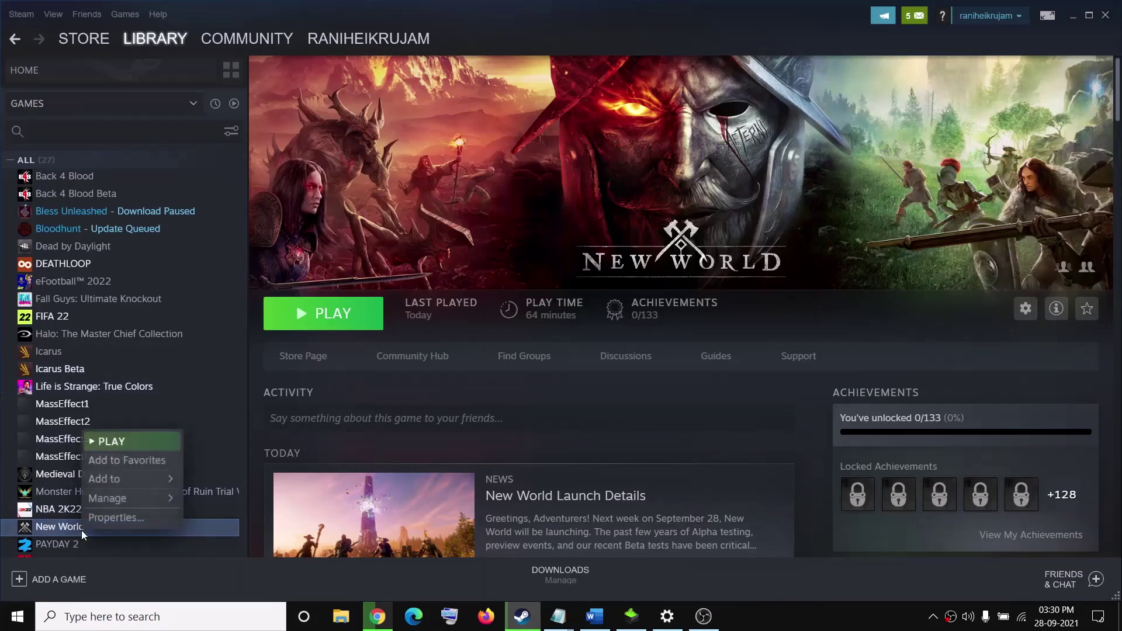
pyautogui.click(133, 517)
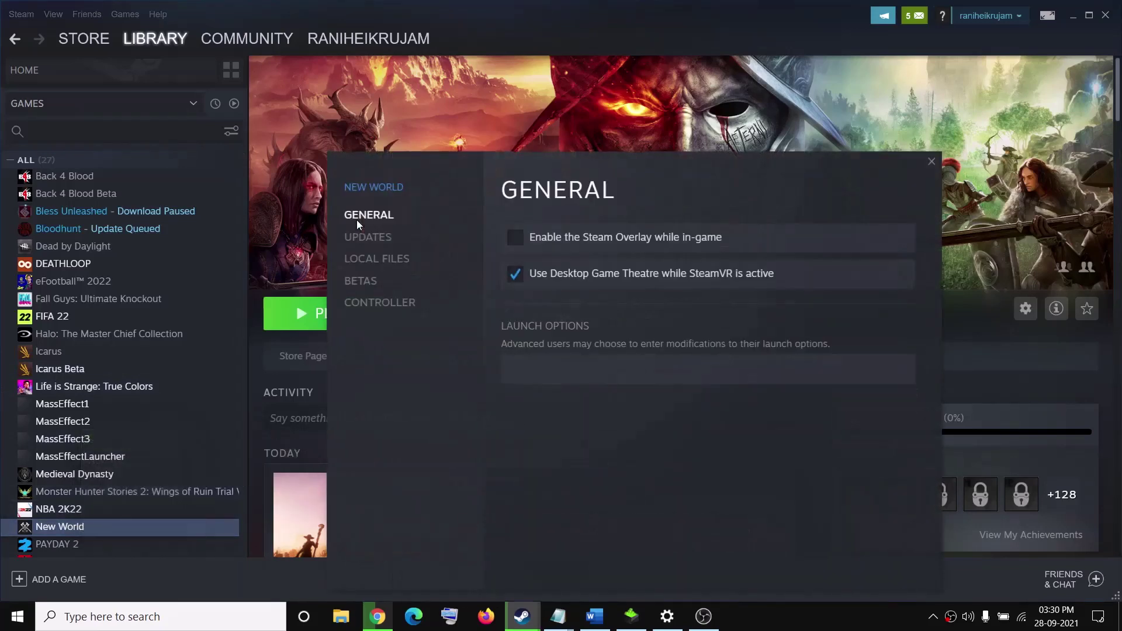
pyautogui.click(383, 259)
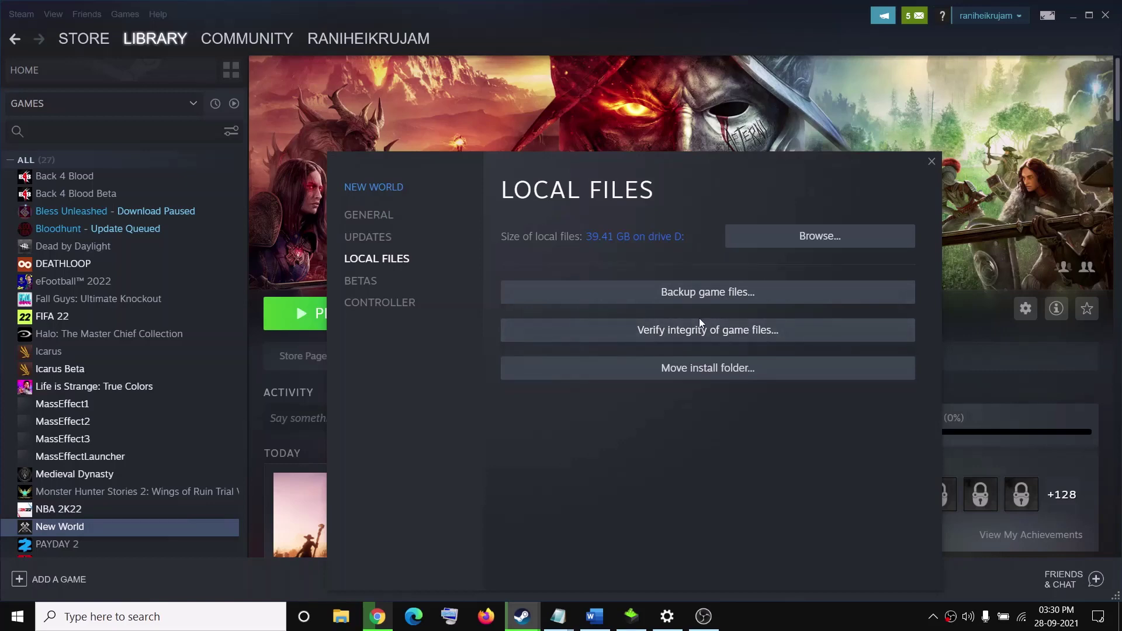
pyautogui.click(931, 161)
# - Return to the Word document and highlight the Step 10 instruction to run the game on the dedicated graphics card
pyautogui.click(594, 616)
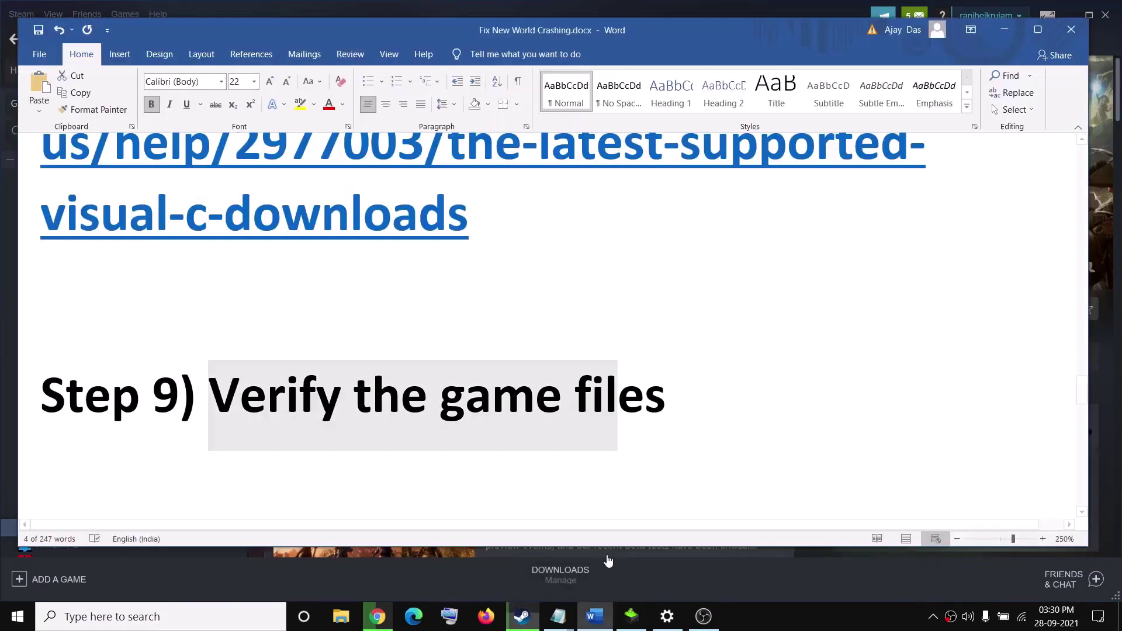
pyautogui.scroll(-3, 419, 351)
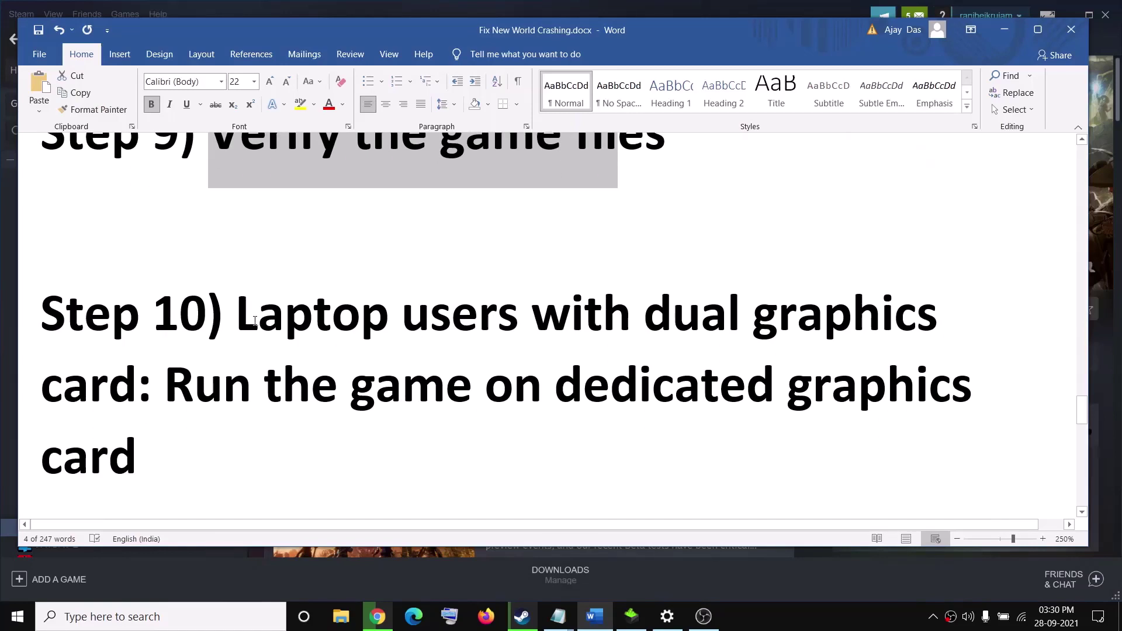
pyautogui.moveTo(257, 321); pyautogui.dragTo(718, 377)
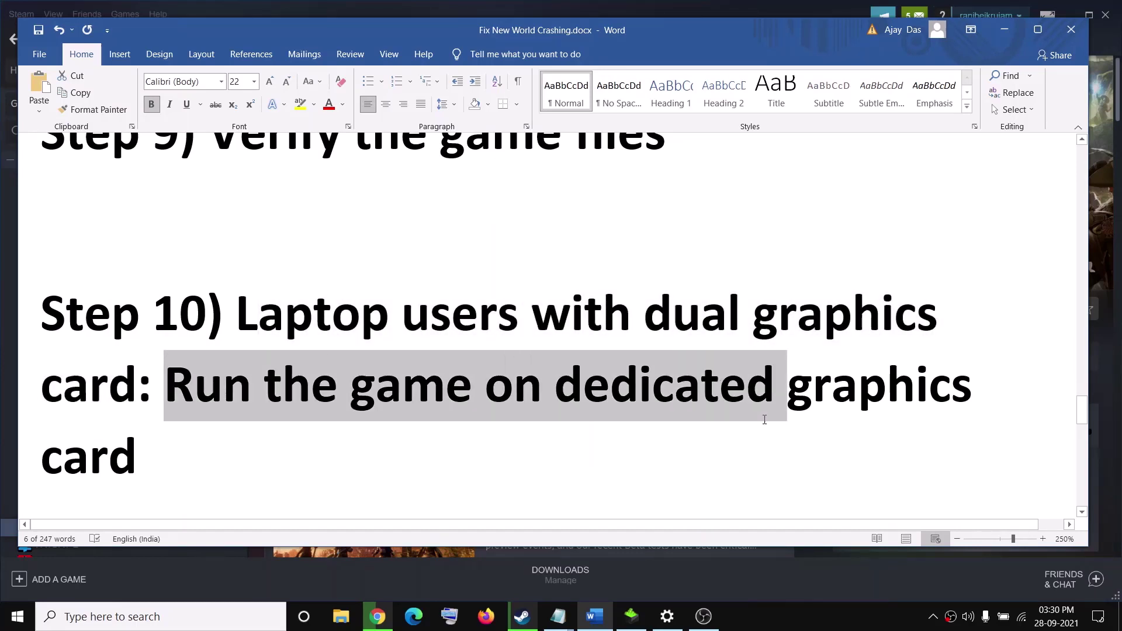
pyautogui.moveTo(765, 420); pyautogui.dragTo(762, 429)
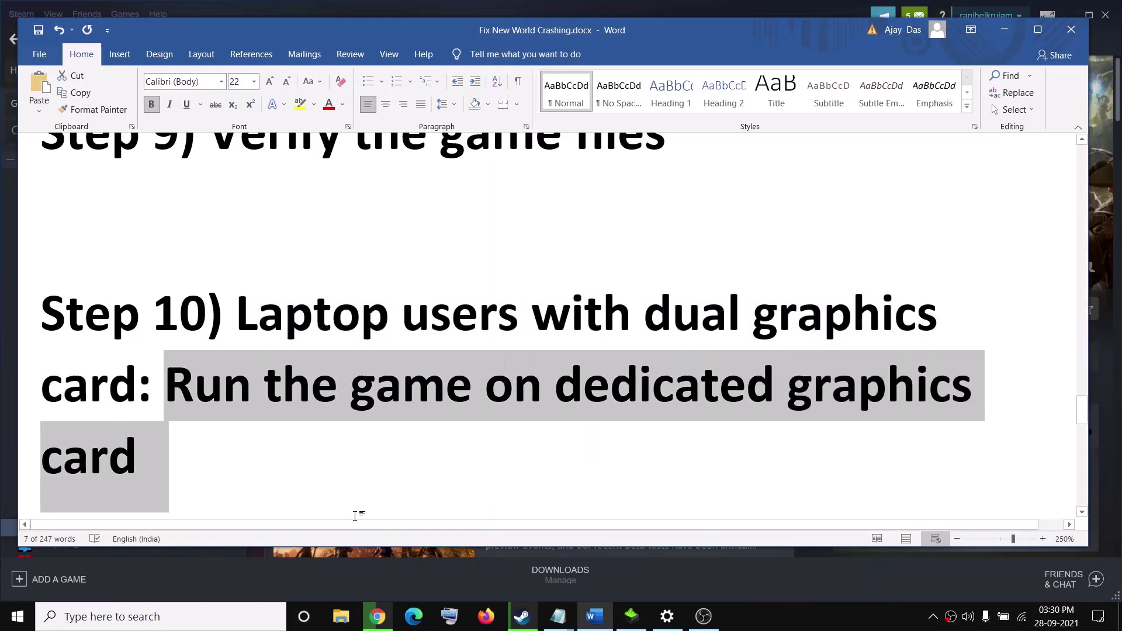
# - Search Windows for "graphics settings" and open the Graphics settings page
pyautogui.click(201, 620)
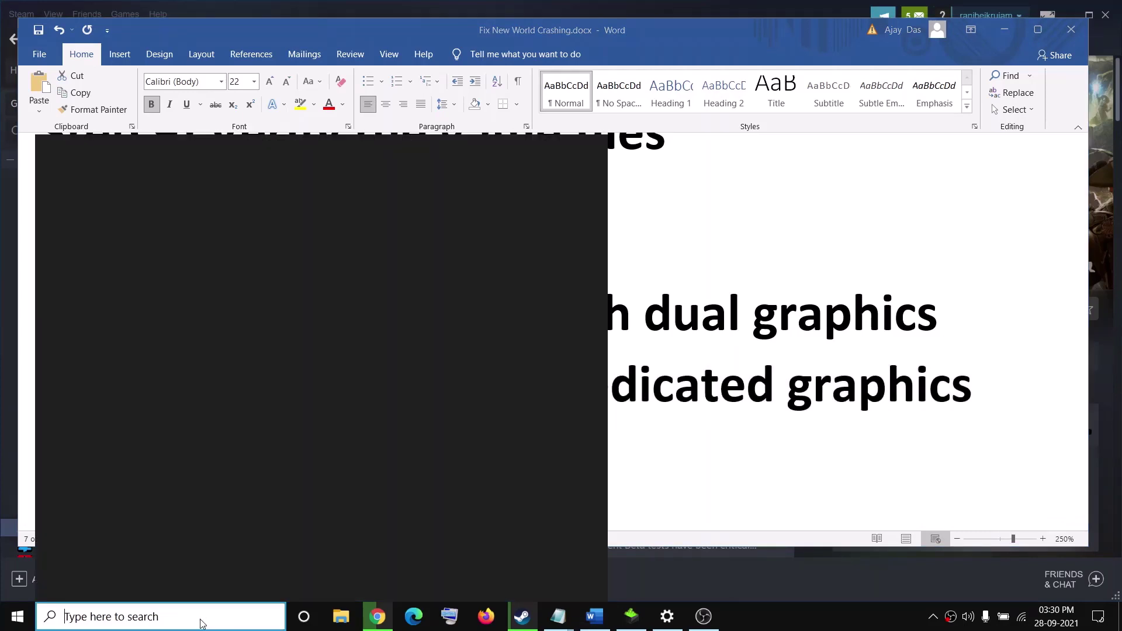
pyautogui.write('graphics settings')
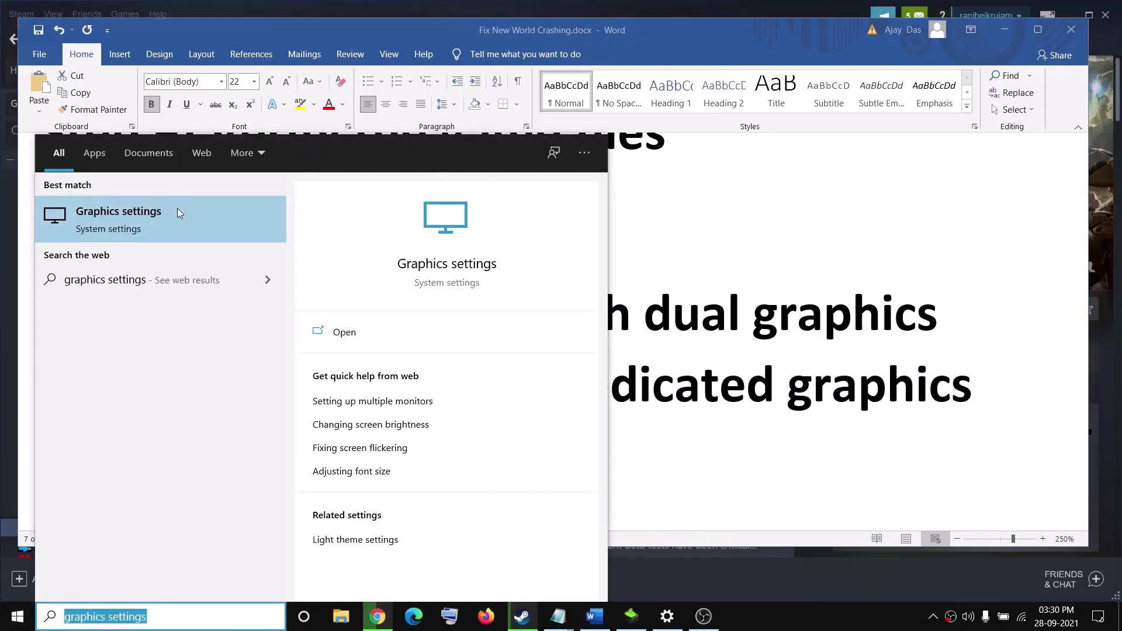
pyautogui.click(142, 217)
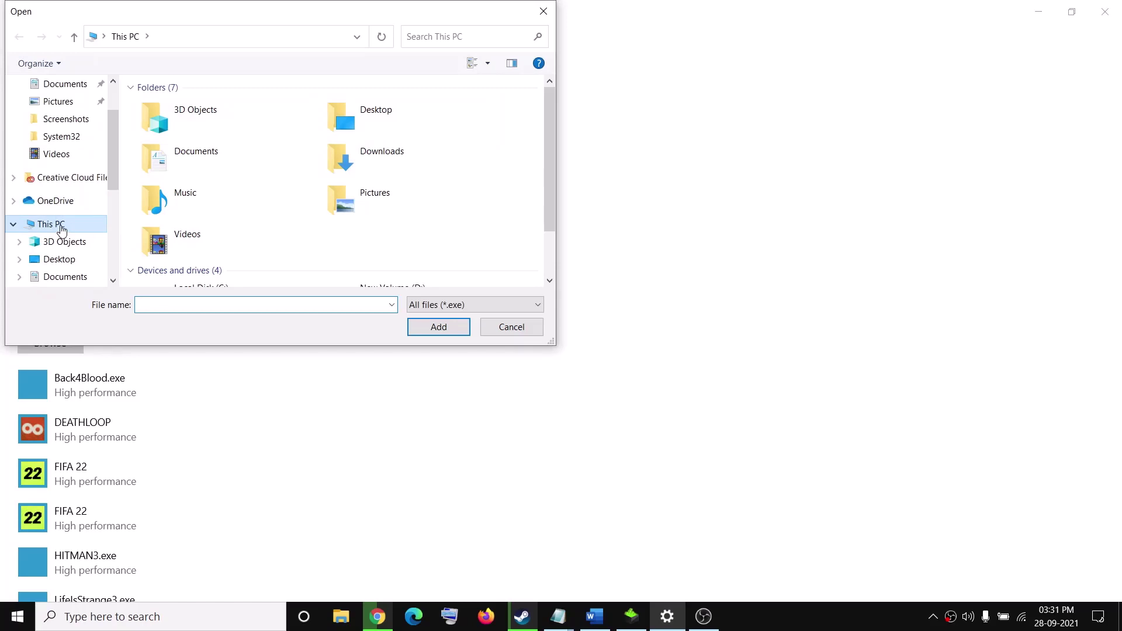
# - Browse for the game in the Steam folder C:\Program Files (x86)\Steam\steamapps\common
pyautogui.scroll(-2, 253, 211)
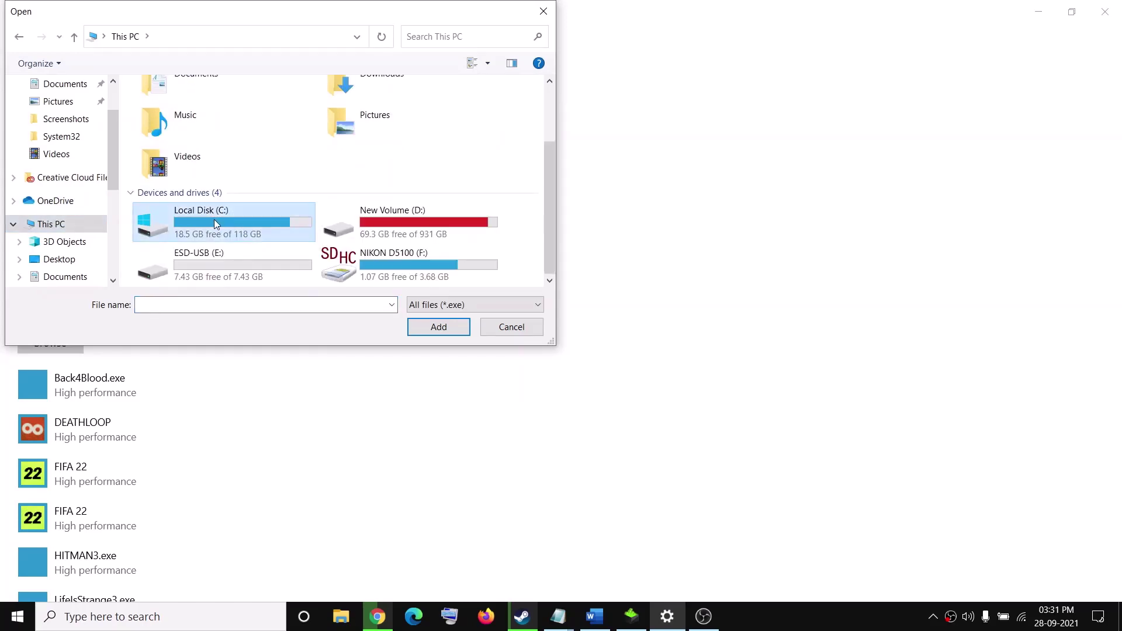
pyautogui.doubleClick(214, 219)
pyautogui.scroll(-2, 228, 188)
pyautogui.click(241, 239)
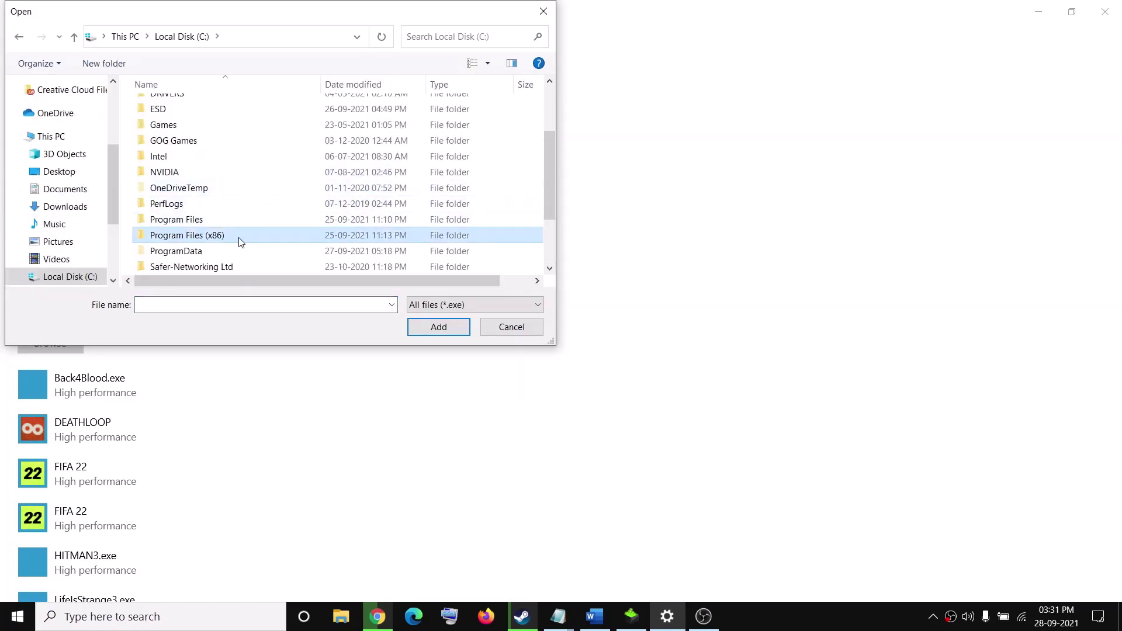
pyautogui.doubleClick(221, 236)
pyautogui.scroll(-4, 223, 213)
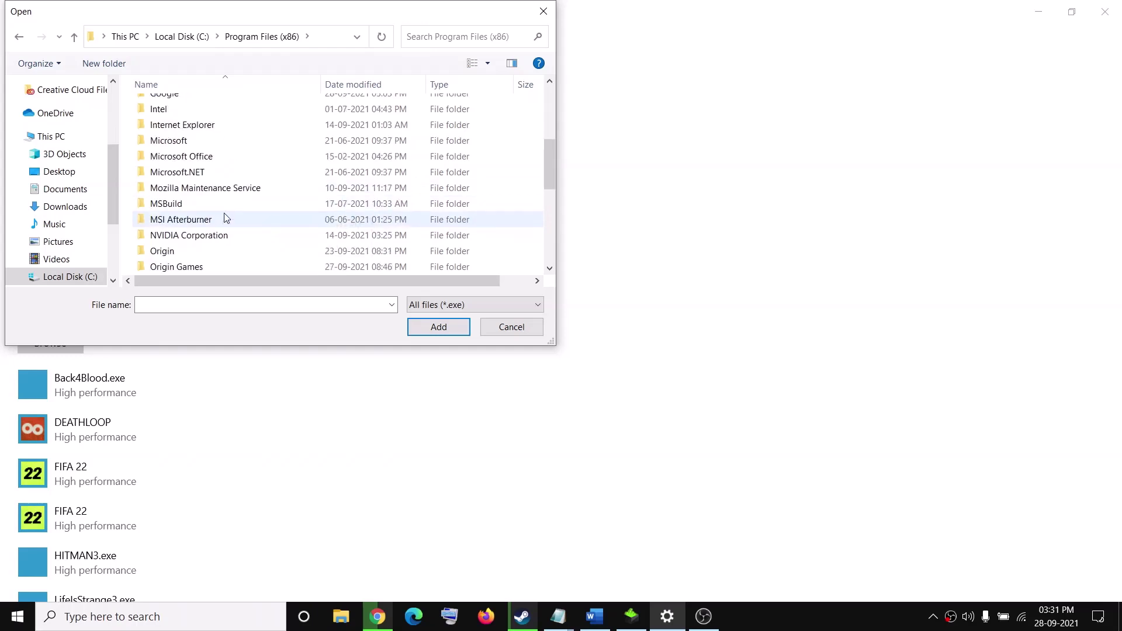
pyautogui.scroll(-2, 224, 213)
pyautogui.doubleClick(169, 234)
pyautogui.scroll(-3, 176, 225)
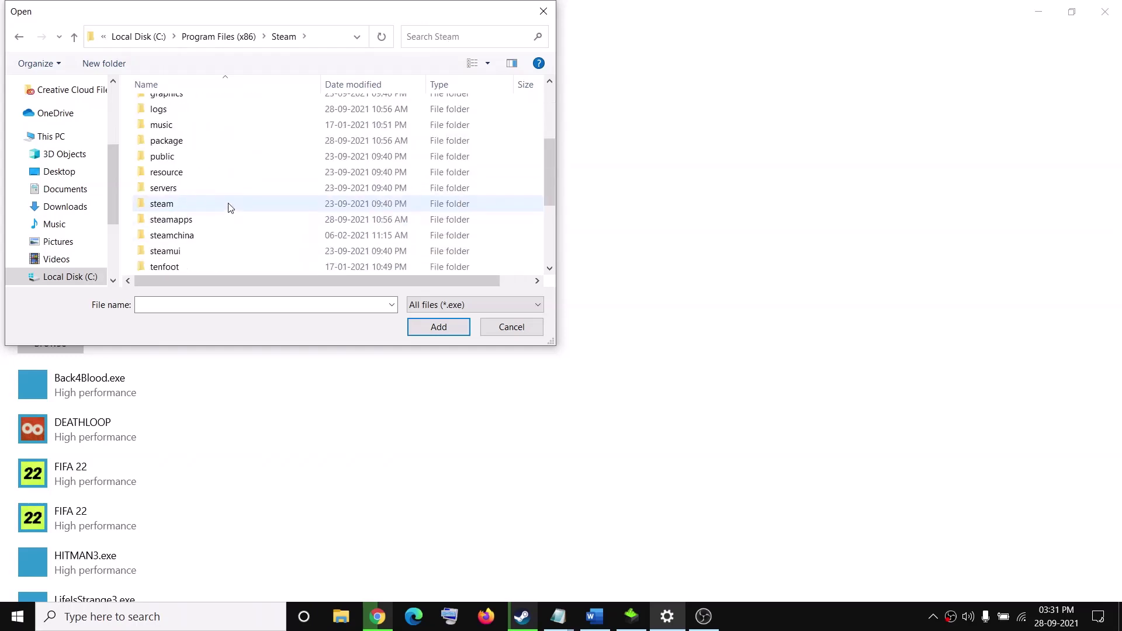
pyautogui.doubleClick(179, 224)
pyautogui.doubleClick(175, 108)
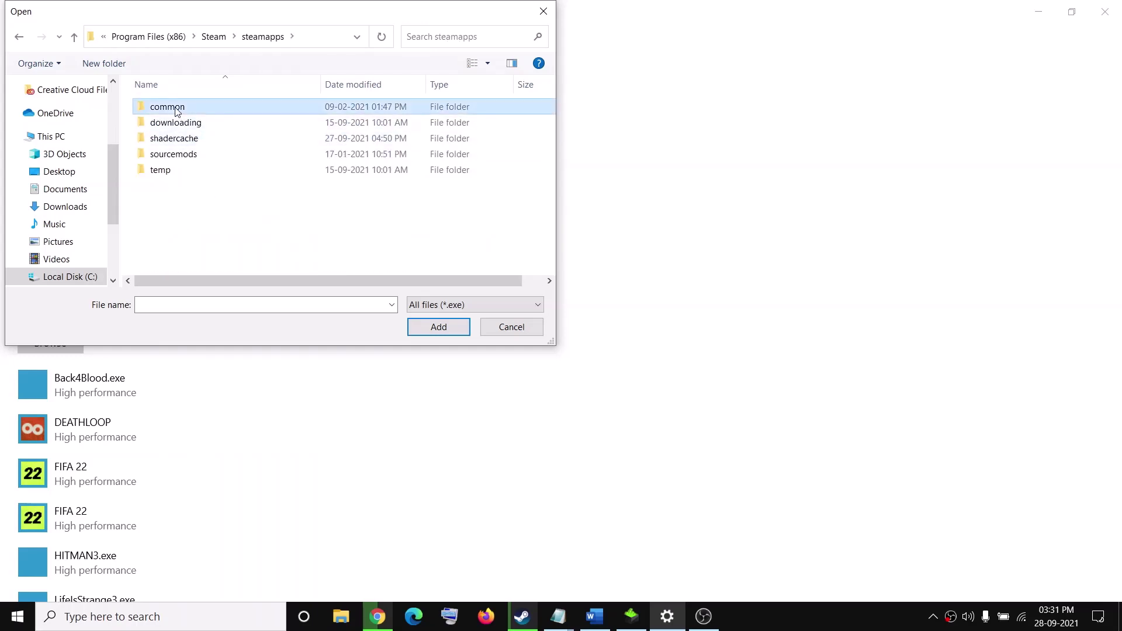
# - Add NewWorldLauncher.exe from D:\SteamLibrary\steamapps\common\New World to the graphics preference list
pyautogui.scroll(-3, 58, 240)
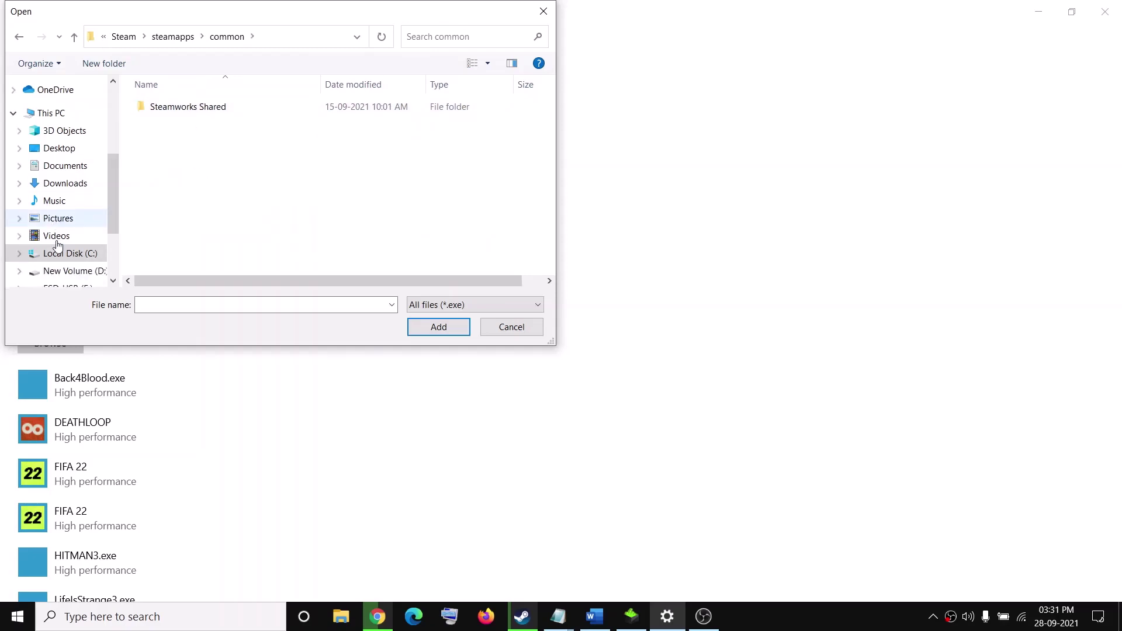
pyautogui.click(67, 247)
pyautogui.scroll(-3, 230, 170)
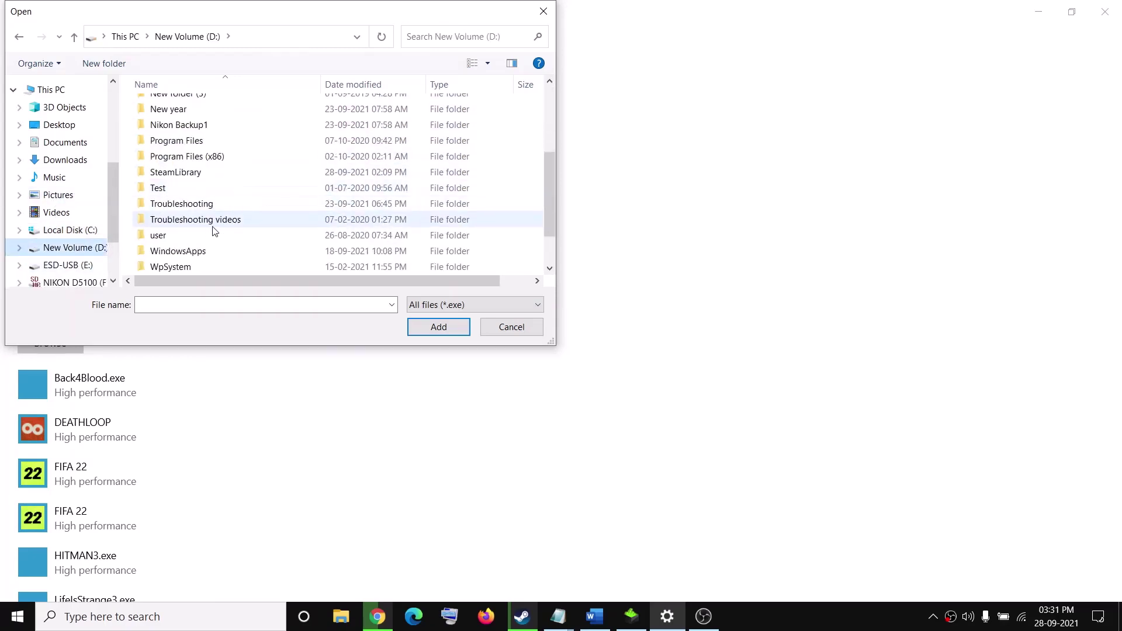
pyautogui.doubleClick(177, 171)
pyautogui.doubleClick(183, 111)
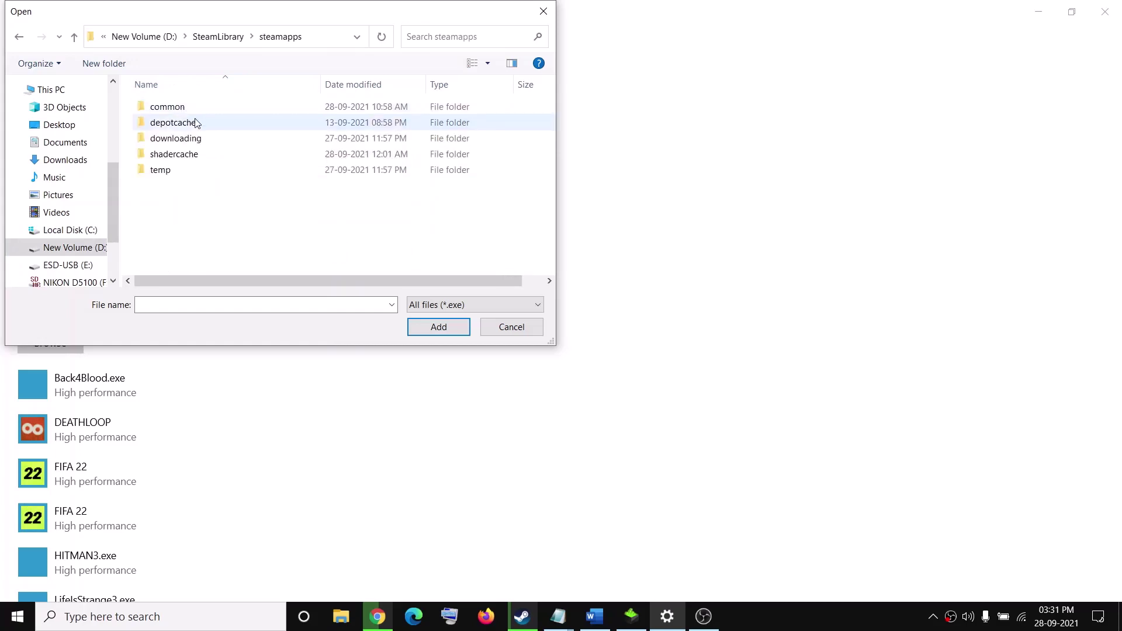
pyautogui.doubleClick(179, 109)
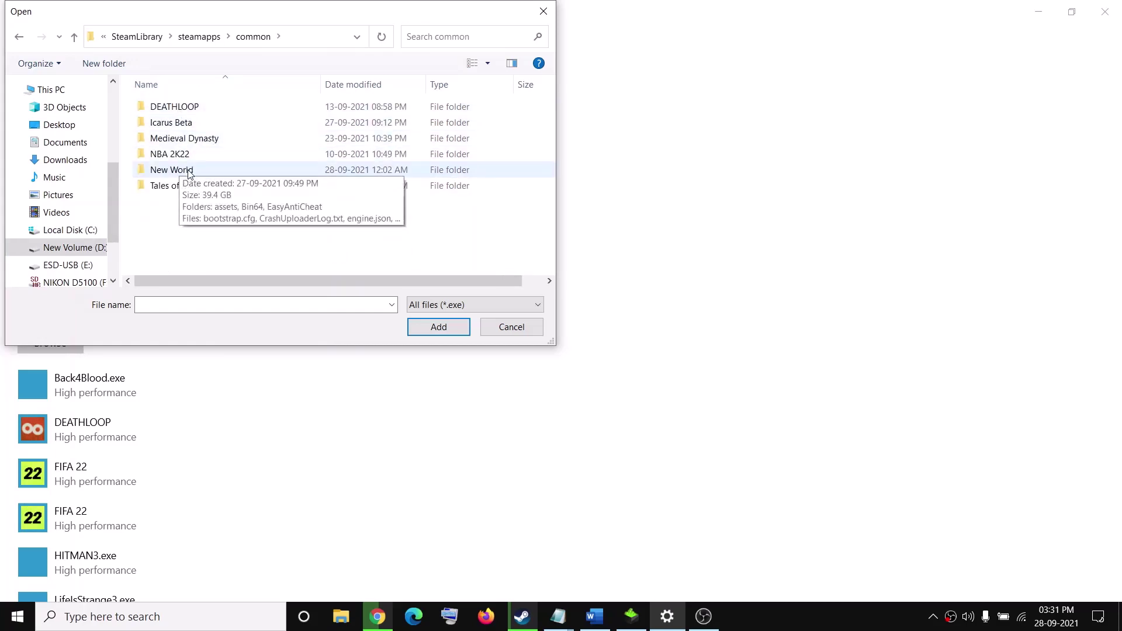
pyautogui.click(189, 171)
pyautogui.doubleClick(189, 172)
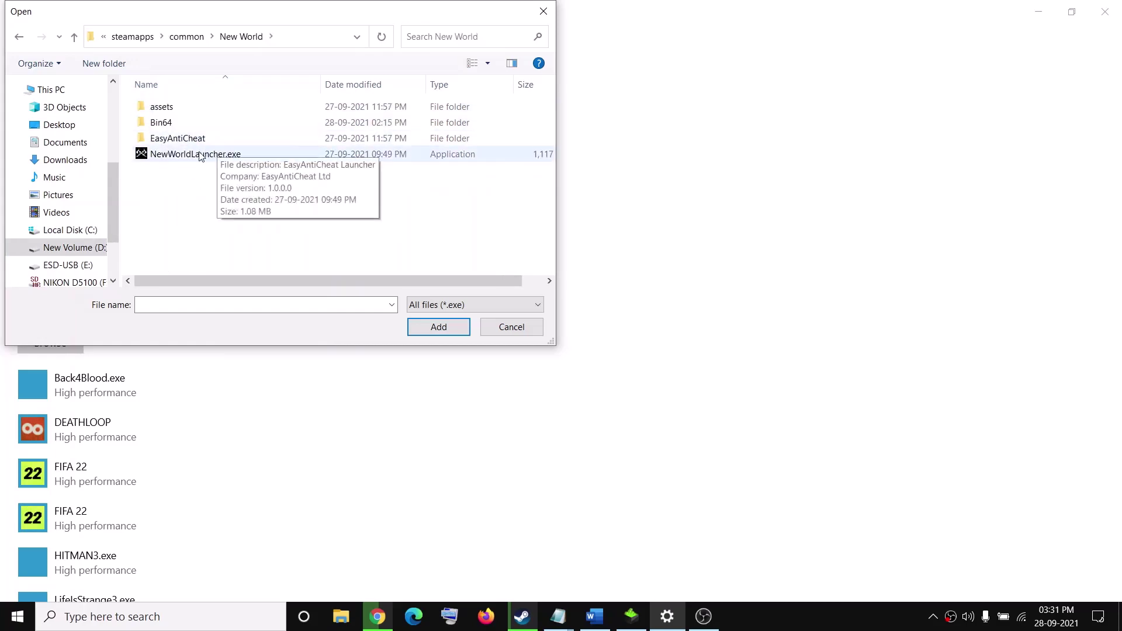
pyautogui.click(232, 154)
pyautogui.click(435, 332)
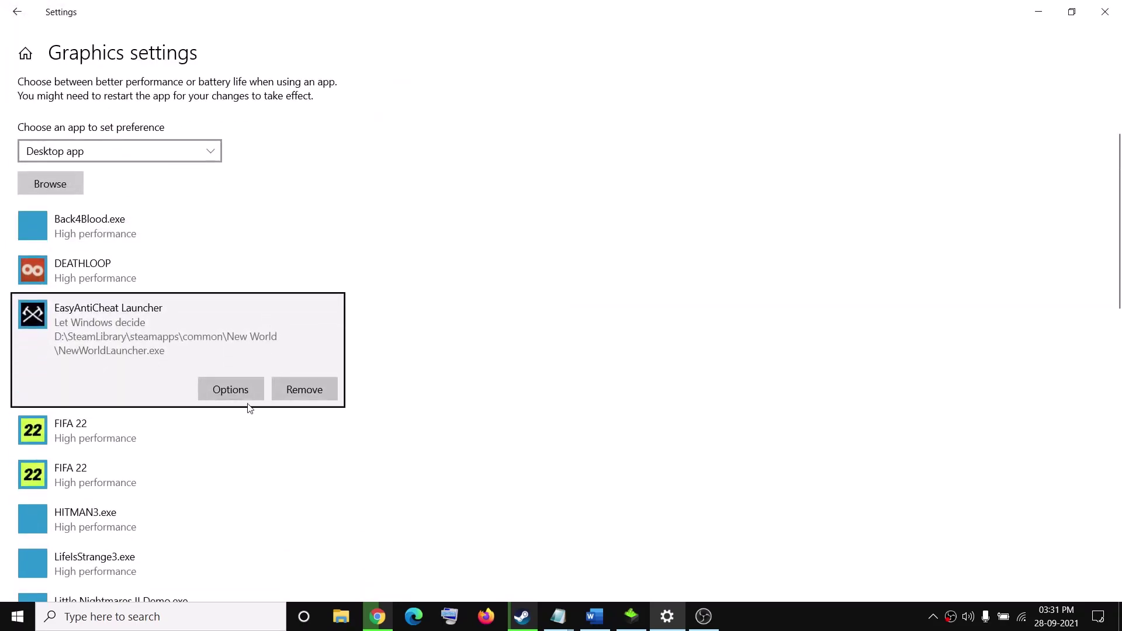
# - Set the graphics preference of the EasyAntiCheat Launcher entry to High performance and save it
pyautogui.click(235, 393)
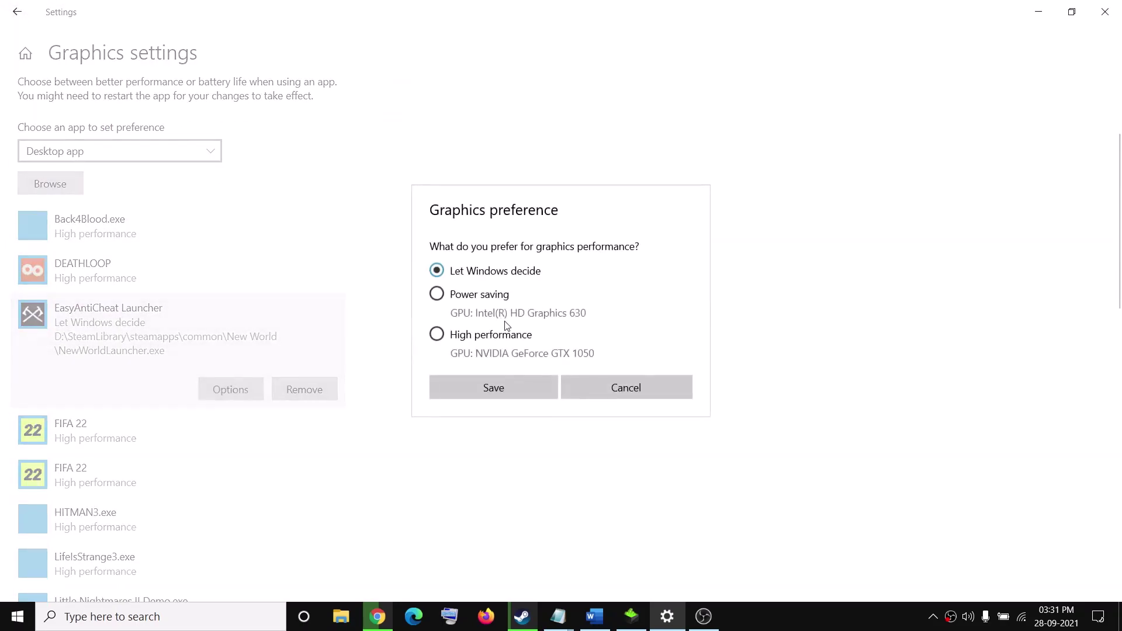
pyautogui.click(469, 339)
pyautogui.click(494, 389)
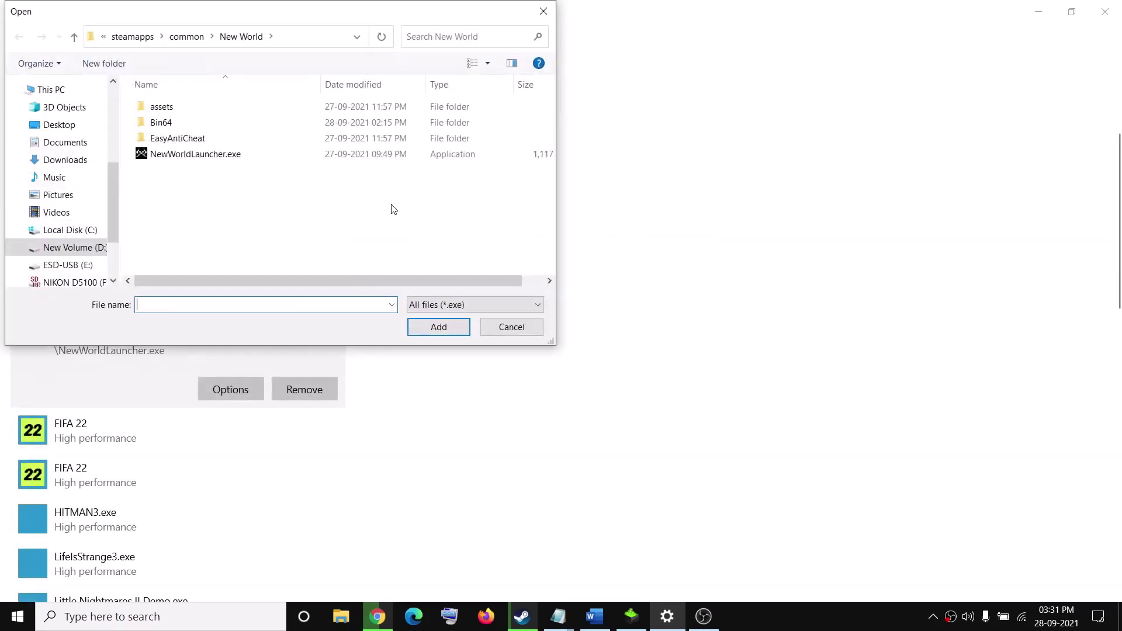
# - Add NewWorld.exe from the game's Bin64 folder to the graphics preference list
pyautogui.click(178, 124)
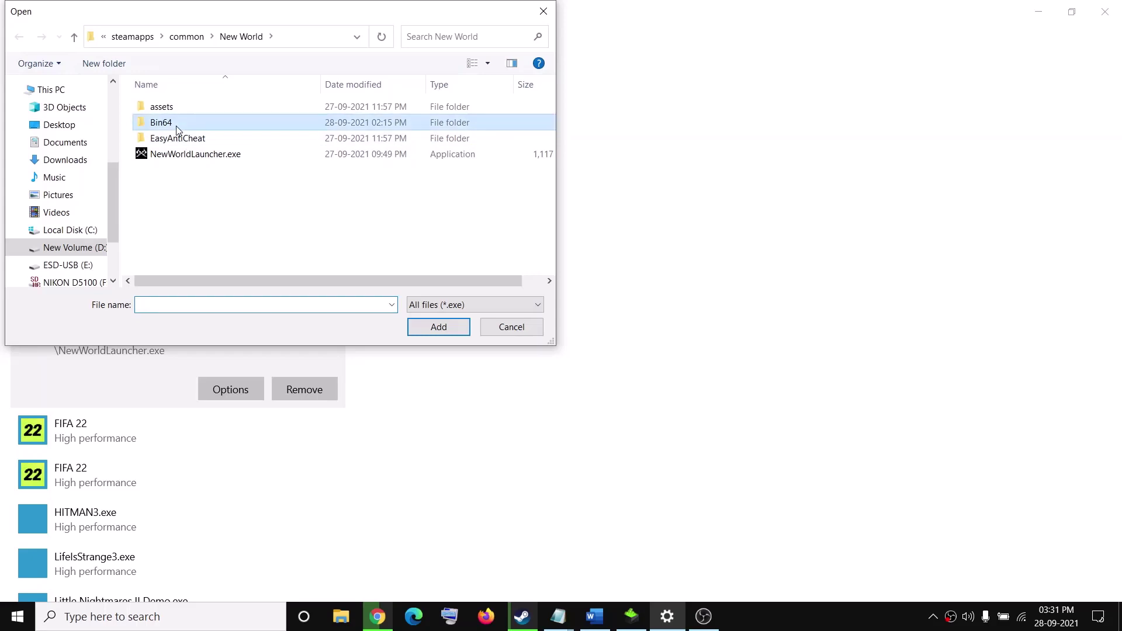
pyautogui.doubleClick(178, 123)
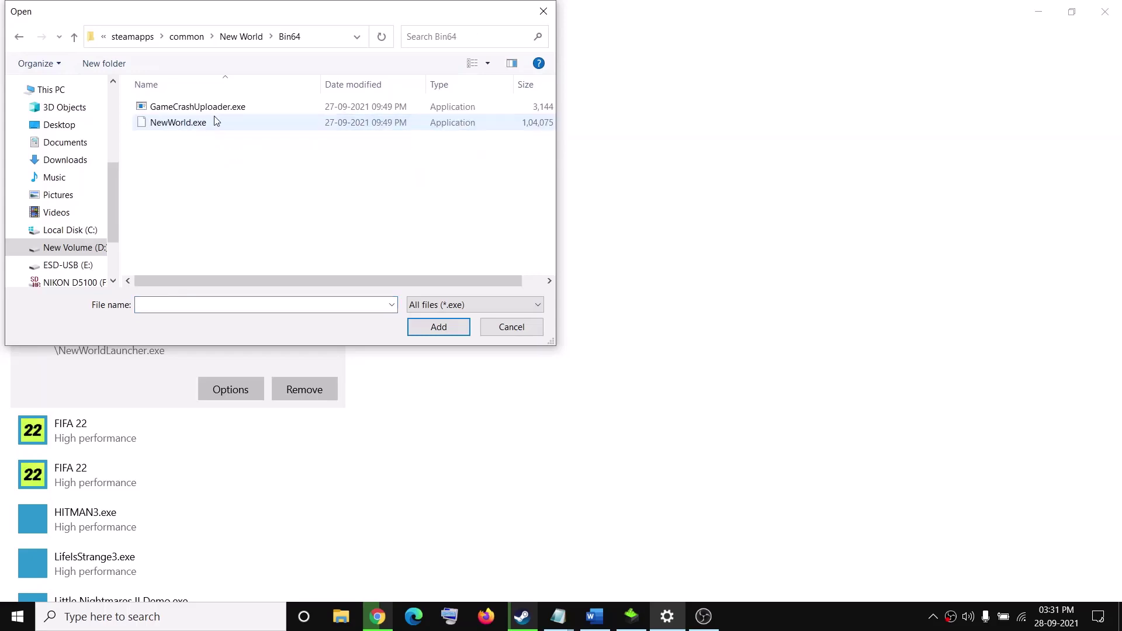
pyautogui.click(169, 122)
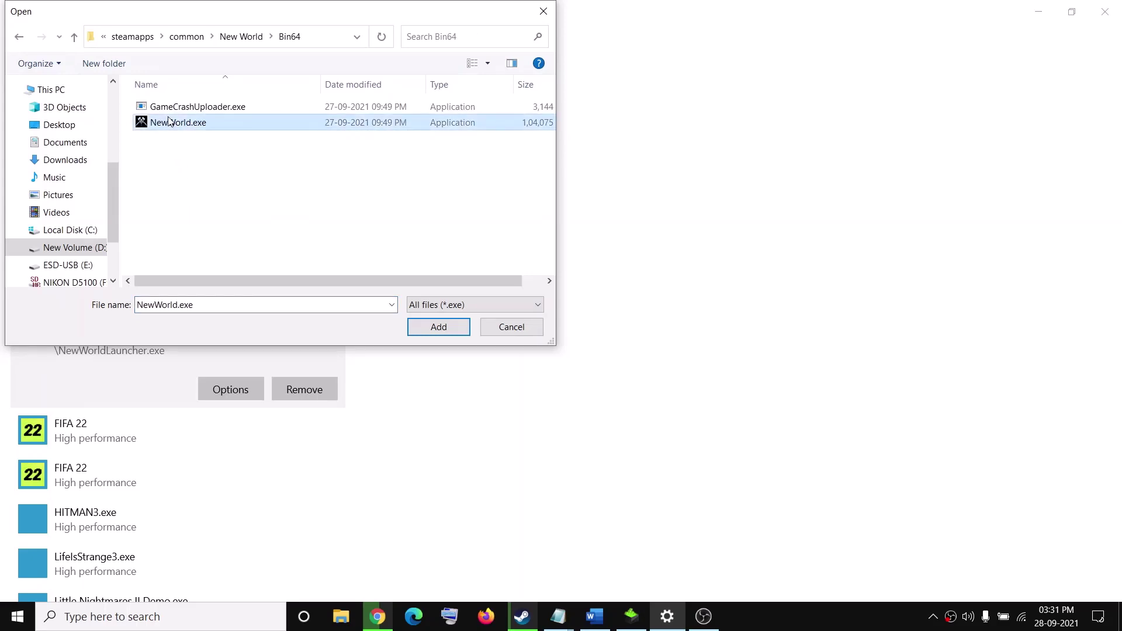
pyautogui.click(421, 326)
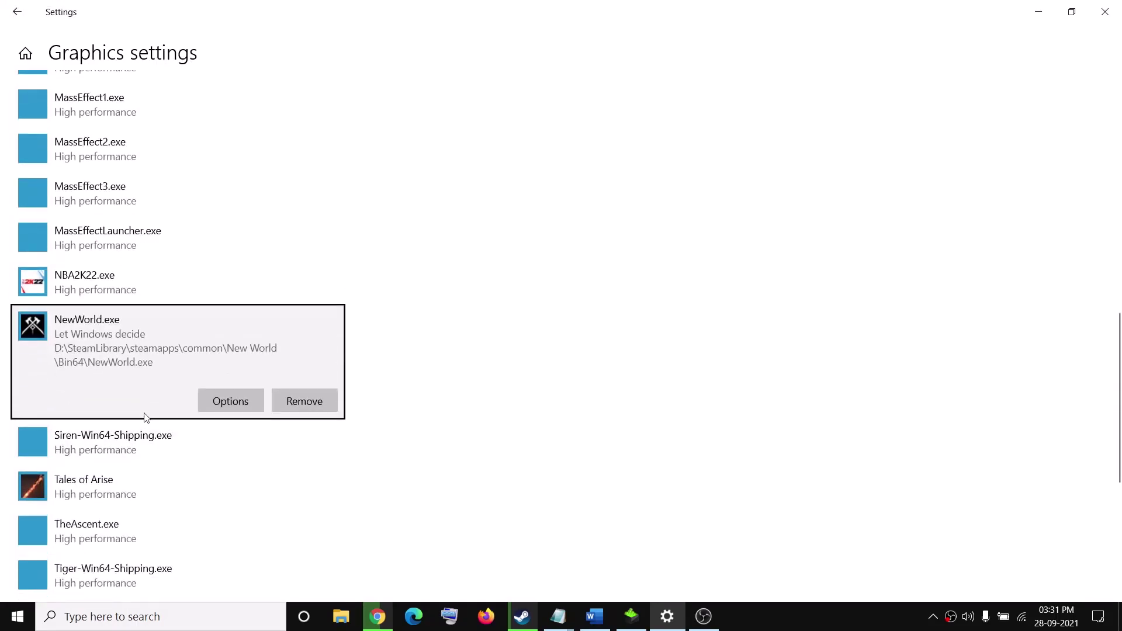
# - Save High performance as the graphics preference for NewWorld.exe, close Settings, and go to Step 11 in the Word document
pyautogui.click(256, 401)
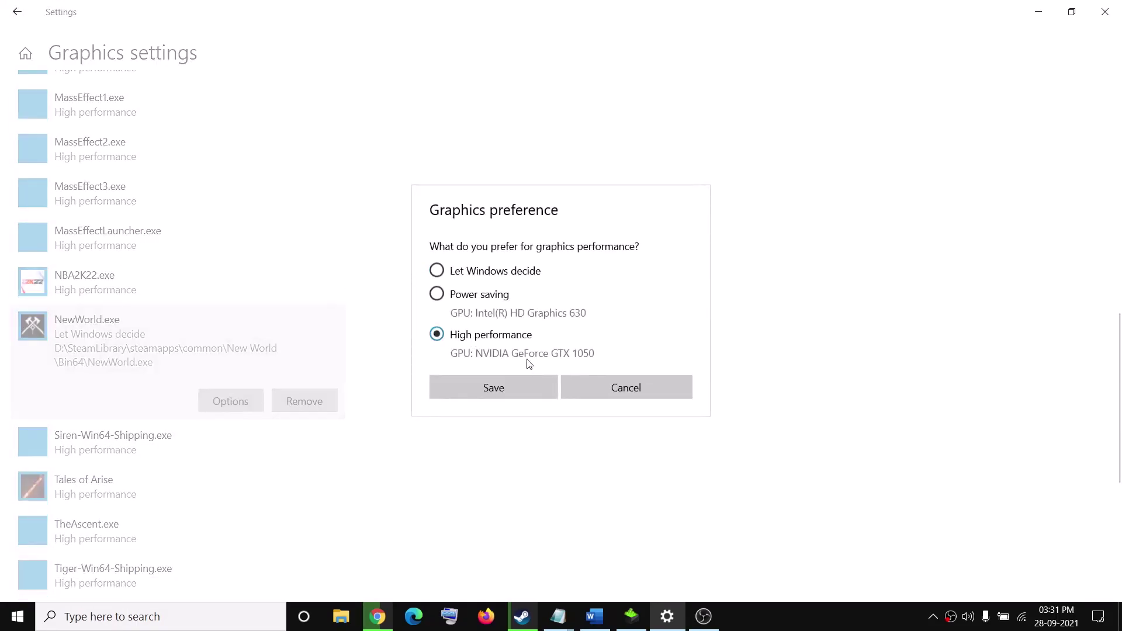
pyautogui.click(491, 388)
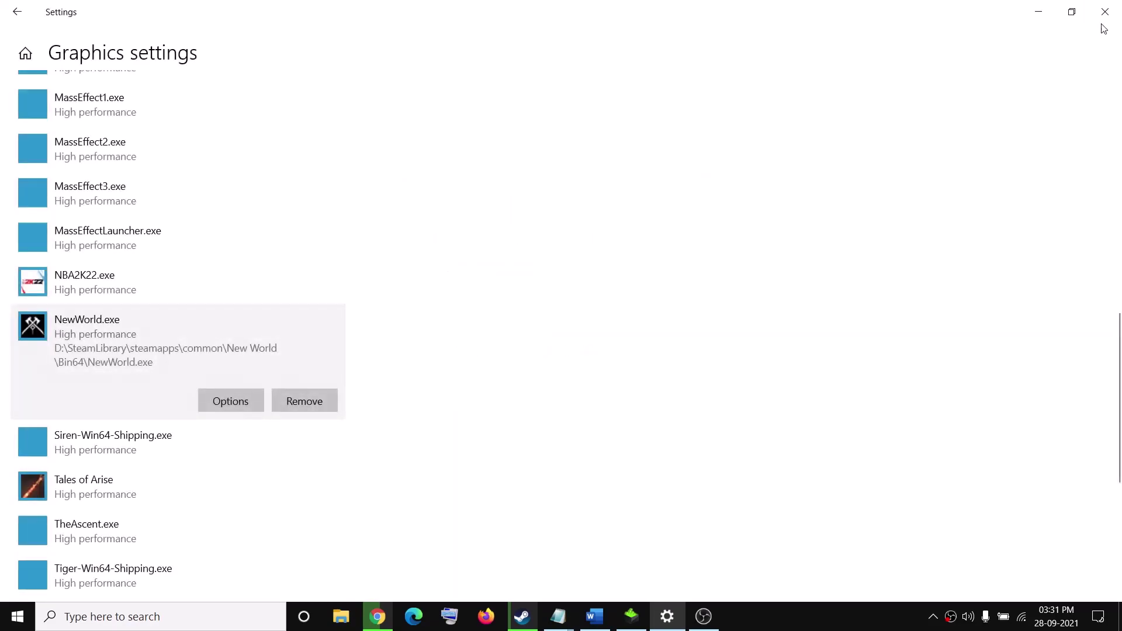
pyautogui.click(1105, 11)
pyautogui.scroll(-5, 479, 386)
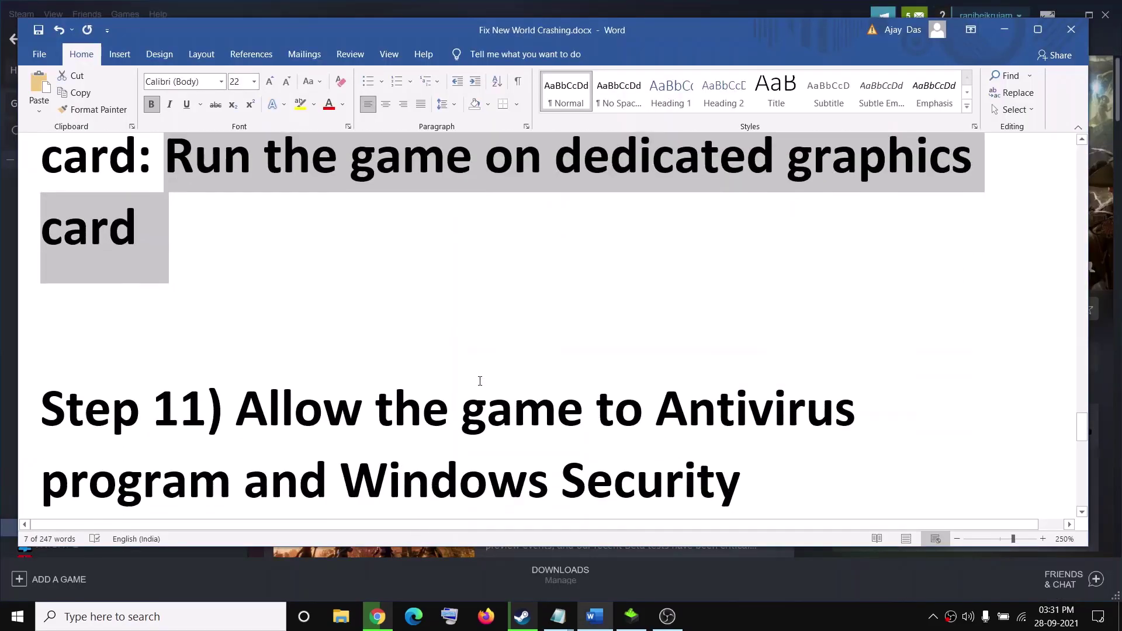
# - Highlight the Step 11 instruction in the document, and open Virus & threat protection from the Windows Security page in Settings
pyautogui.moveTo(323, 286); pyautogui.dragTo(231, 369)
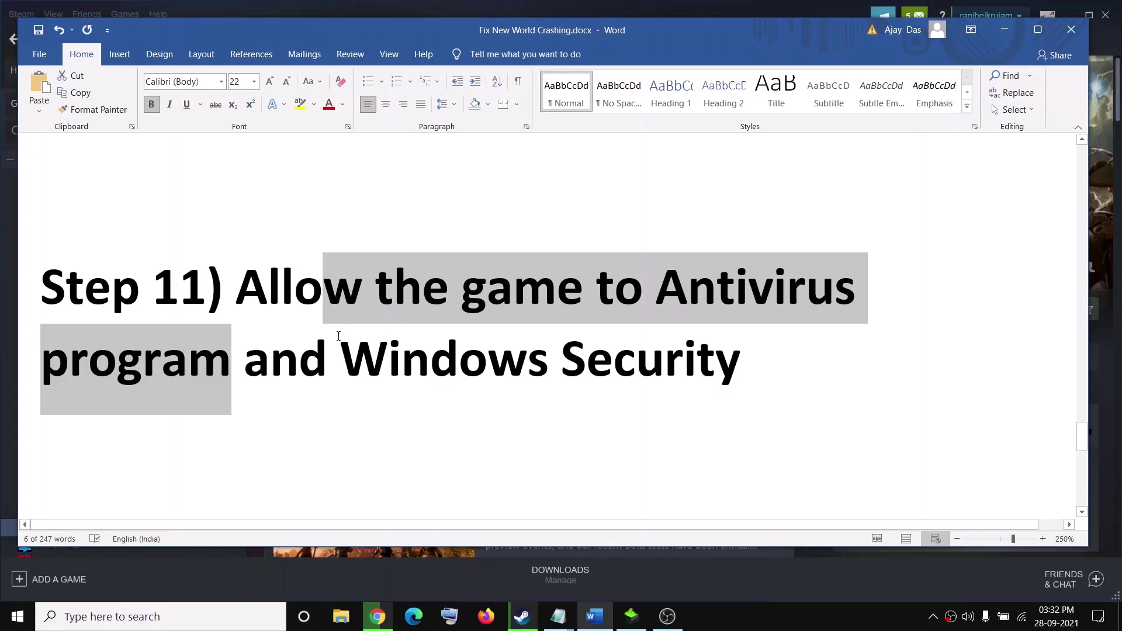
pyautogui.moveTo(352, 354); pyautogui.dragTo(730, 362)
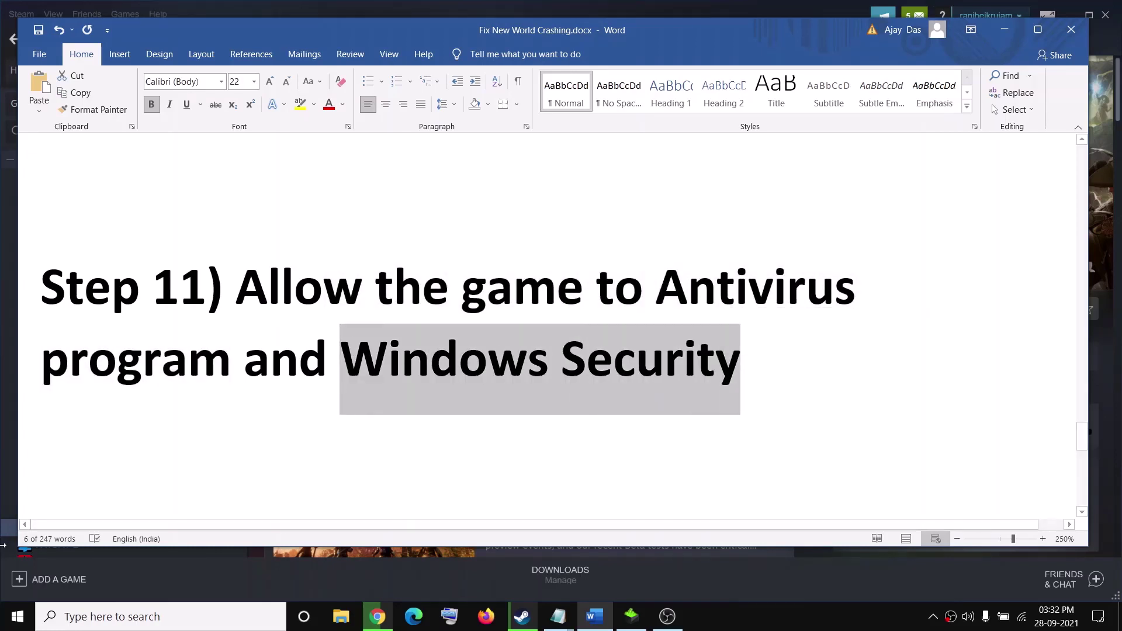
pyautogui.click(17, 616)
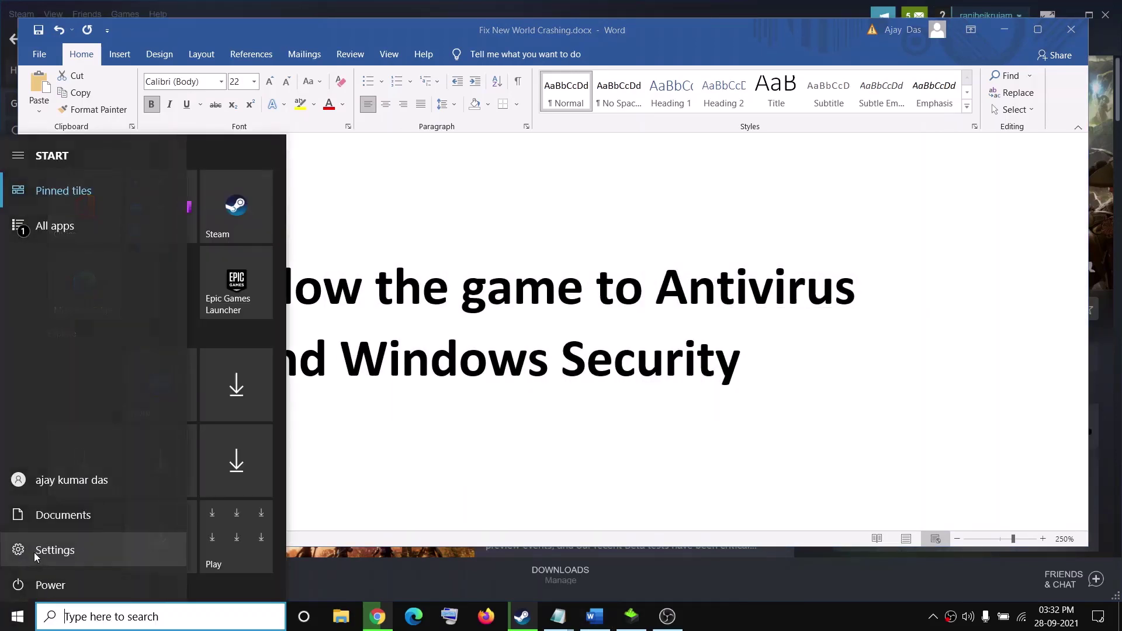
pyautogui.click(55, 550)
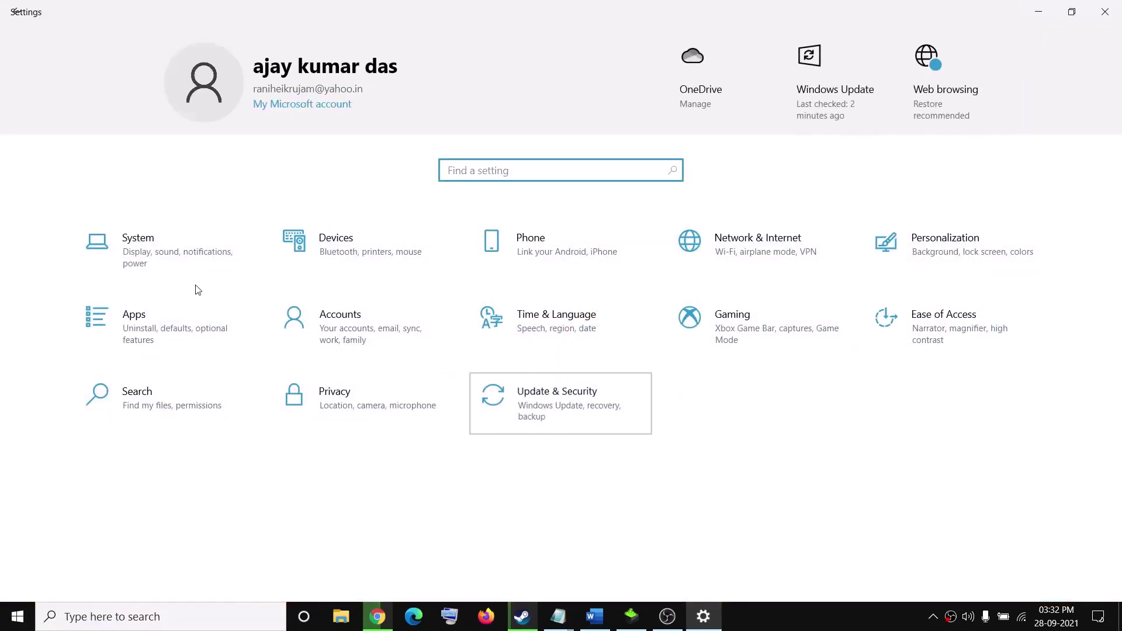
pyautogui.click(643, 406)
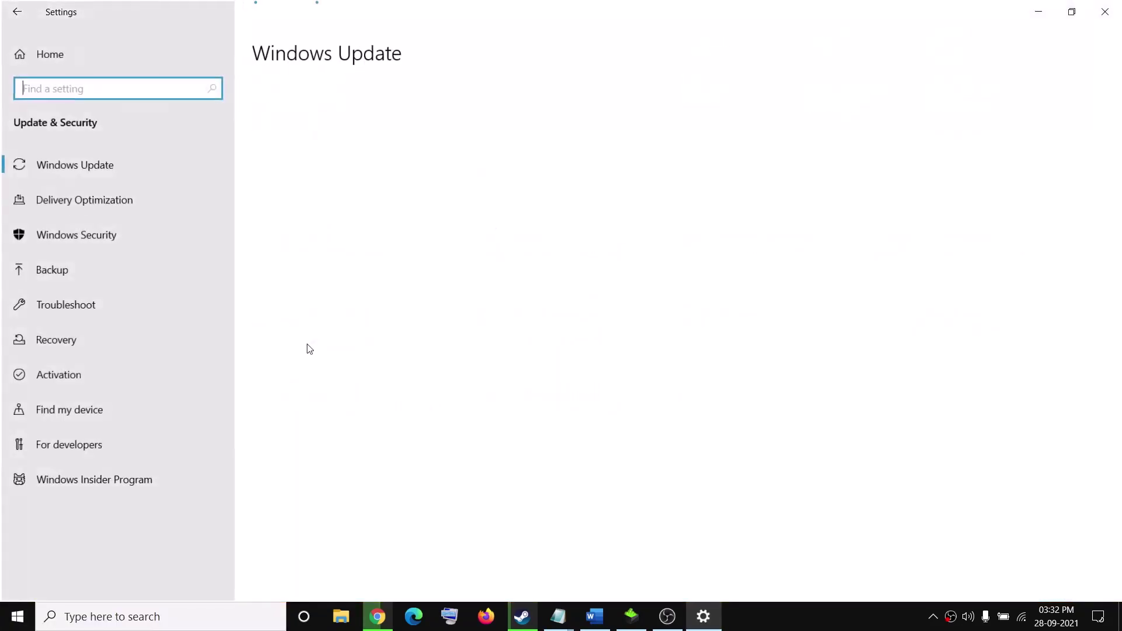
pyautogui.click(49, 54)
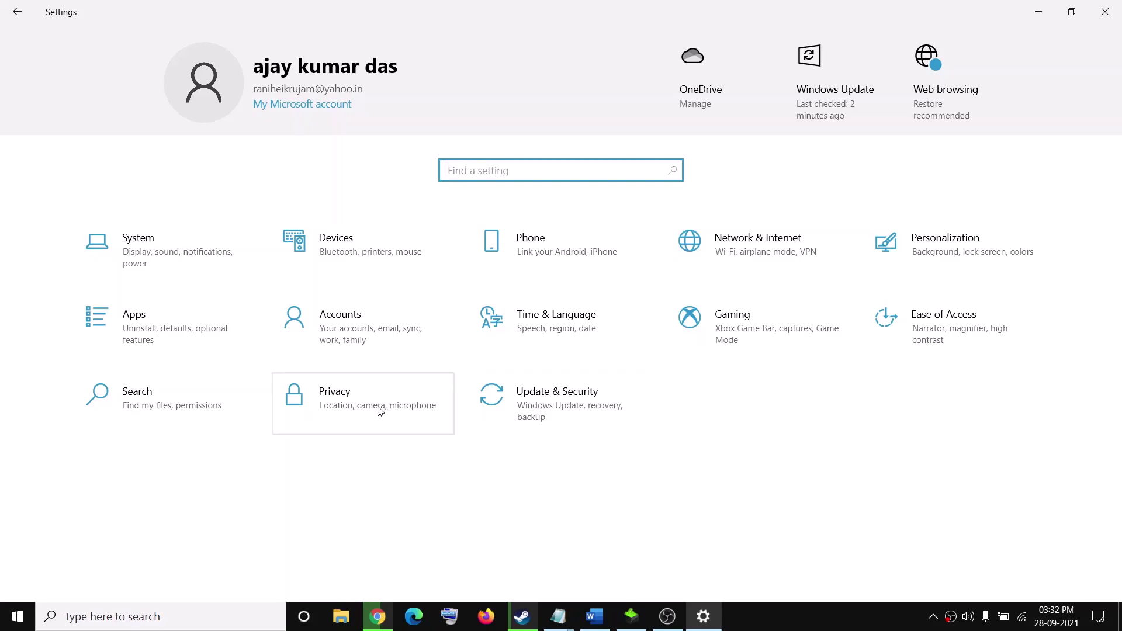
pyautogui.click(559, 414)
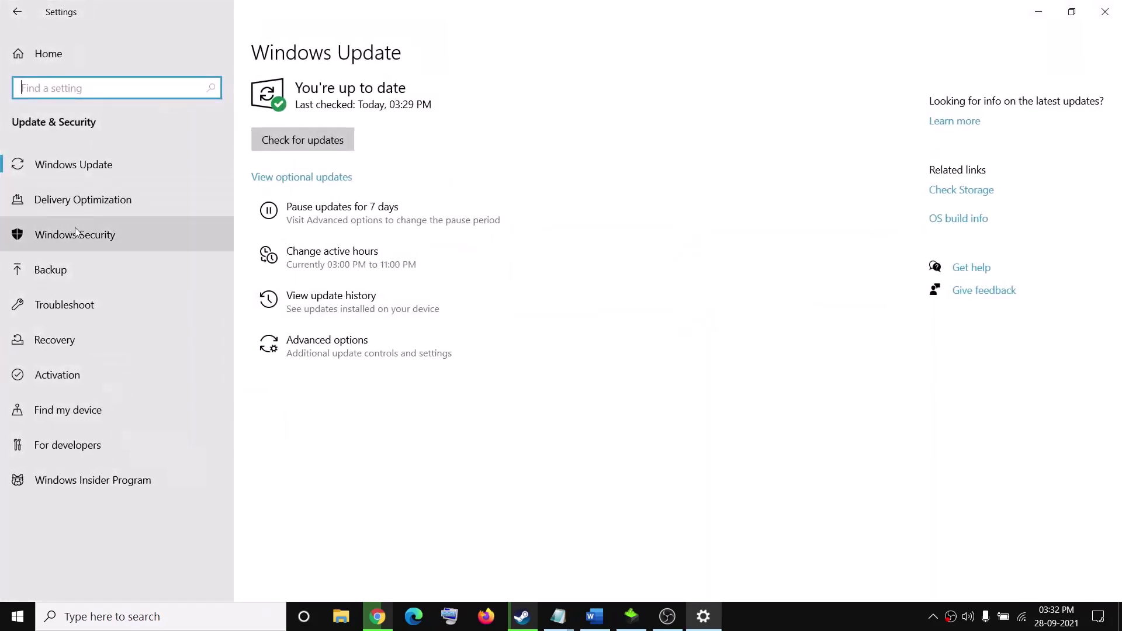
pyautogui.click(124, 237)
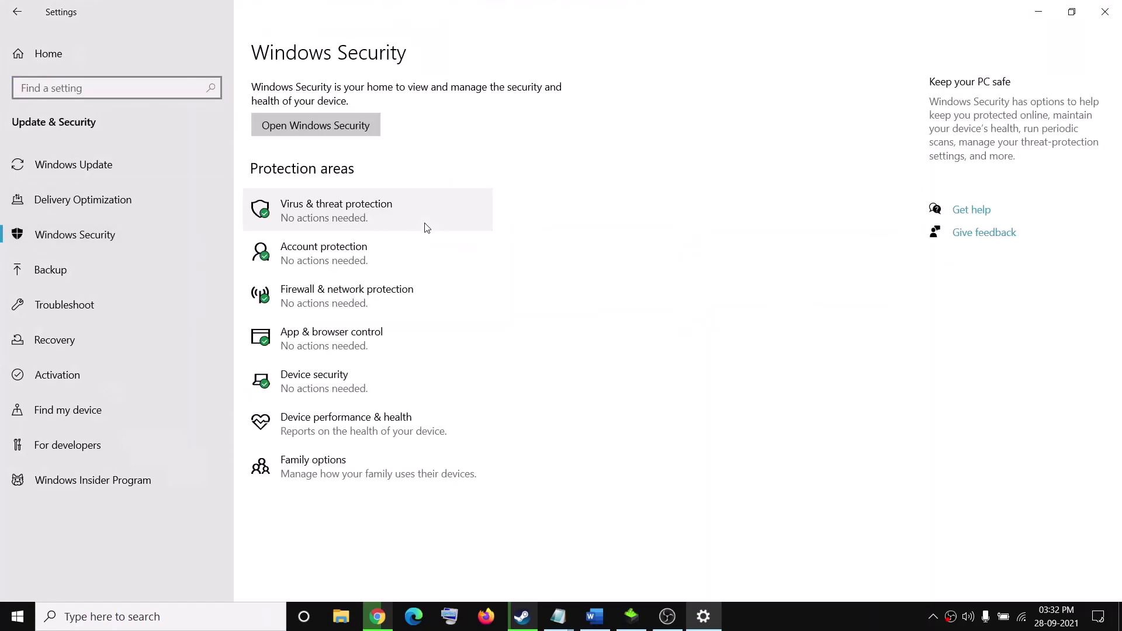
pyautogui.click(343, 212)
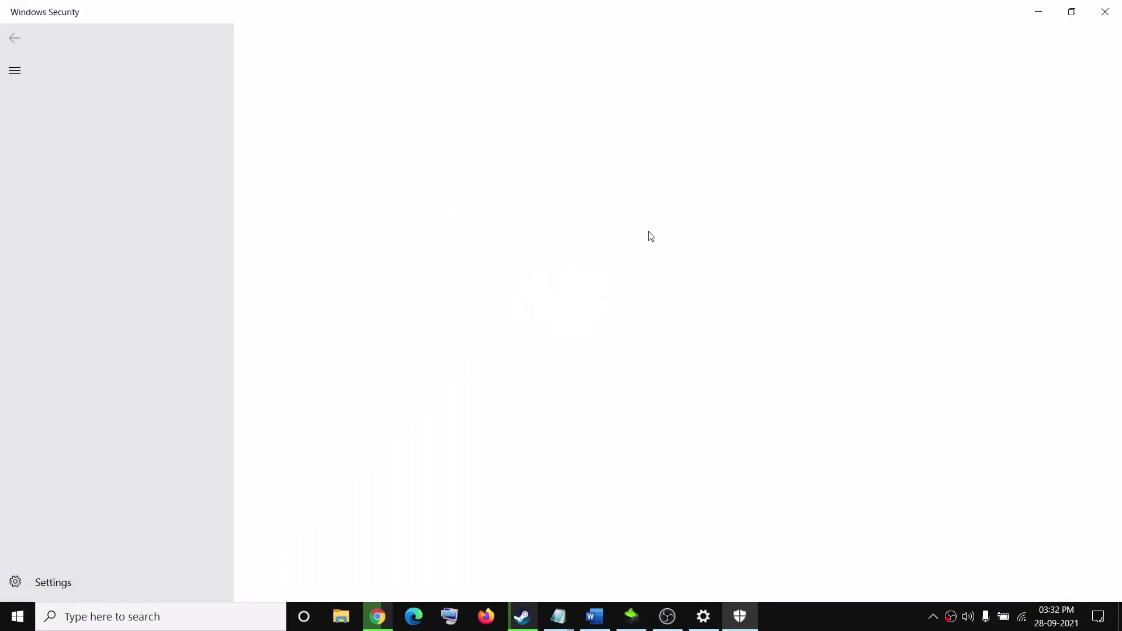
# - Open the list of apps allowed through Controlled folder access under Ransomware protection, approving the administrator prompt
pyautogui.scroll(-2, 361, 504)
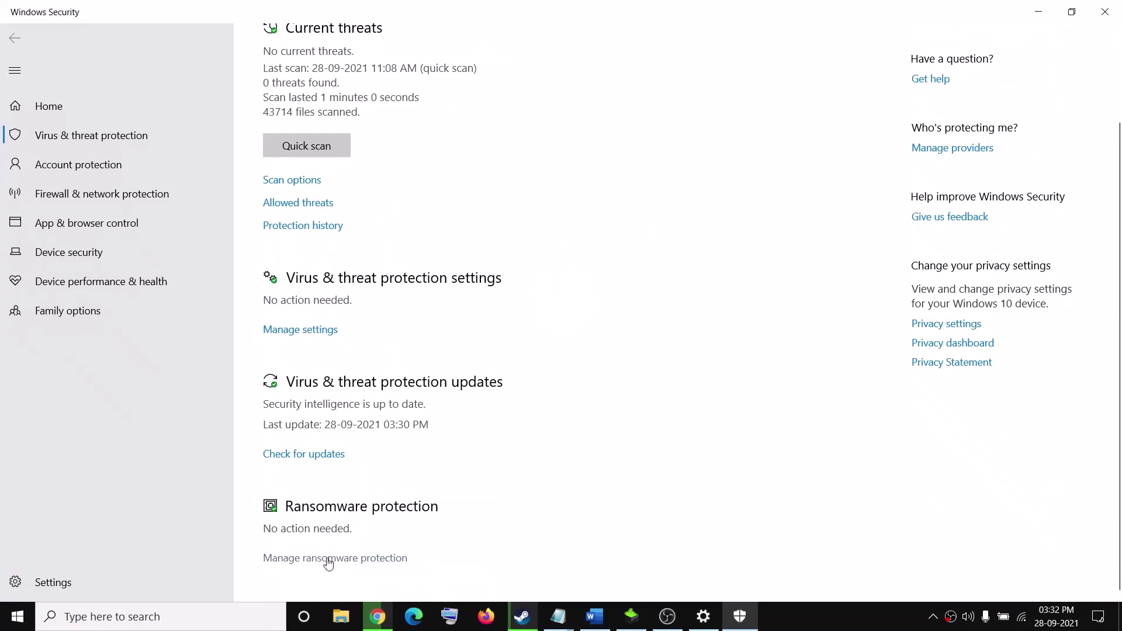
pyautogui.click(337, 559)
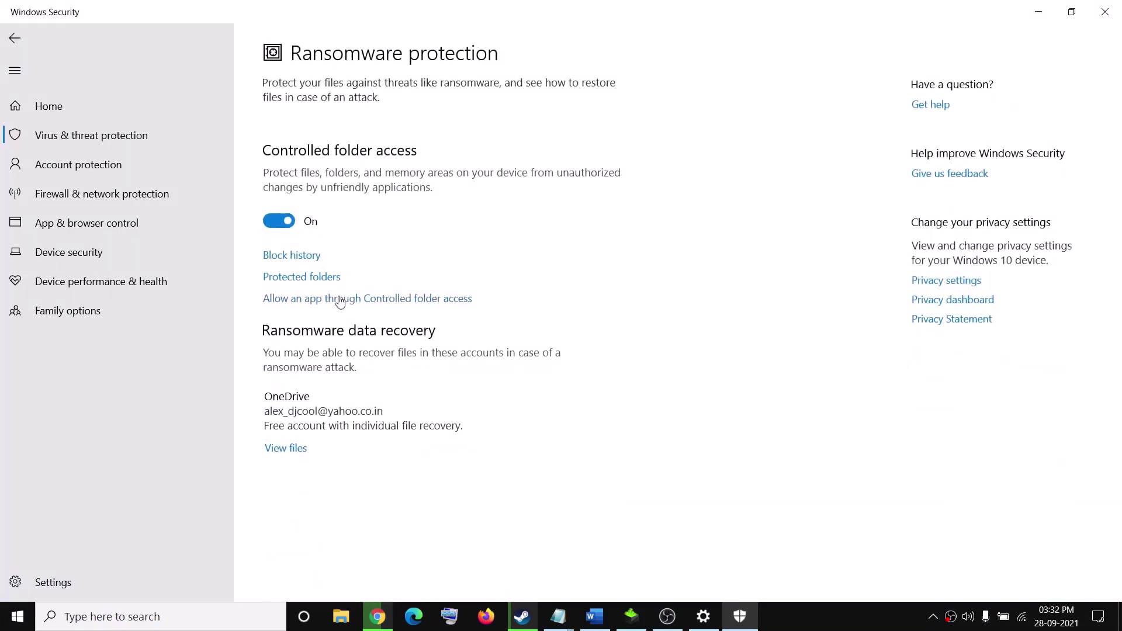
pyautogui.click(380, 299)
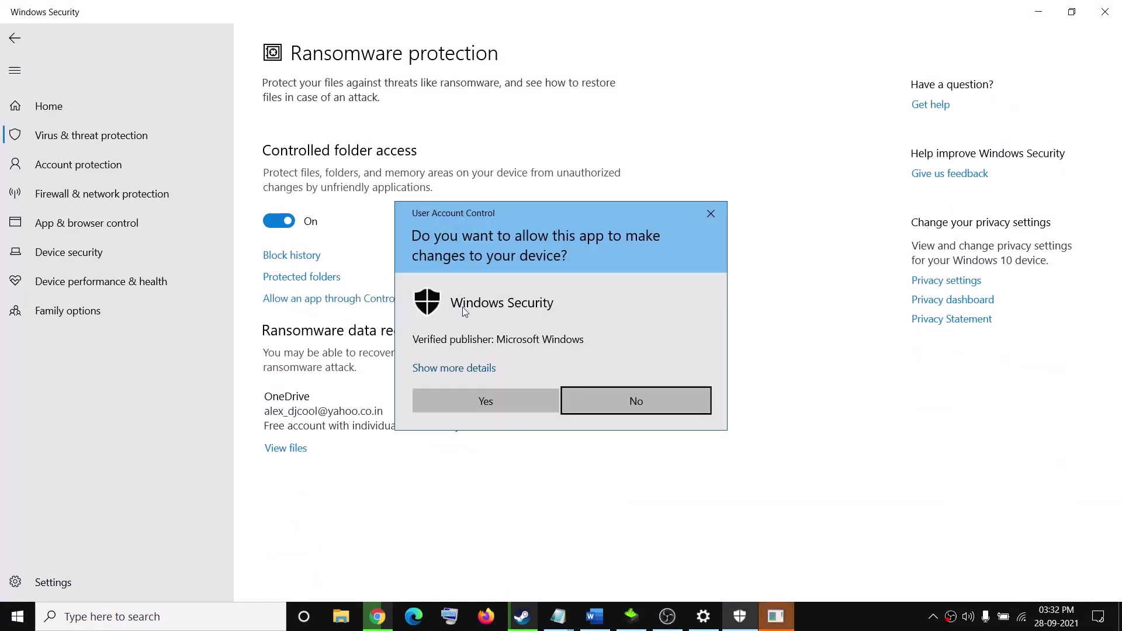
pyautogui.click(493, 401)
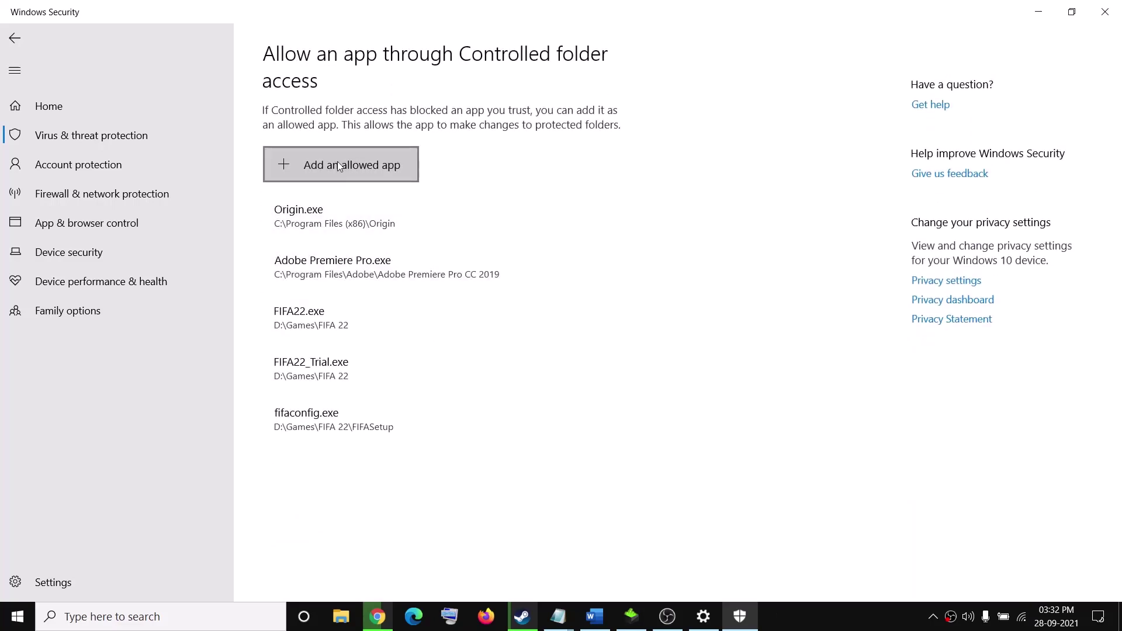
# - Add NewWorldLauncher.exe from D:\SteamLibrary\steamapps\common\New World to the apps allowed through Controlled folder access
pyautogui.click(338, 163)
pyautogui.click(326, 226)
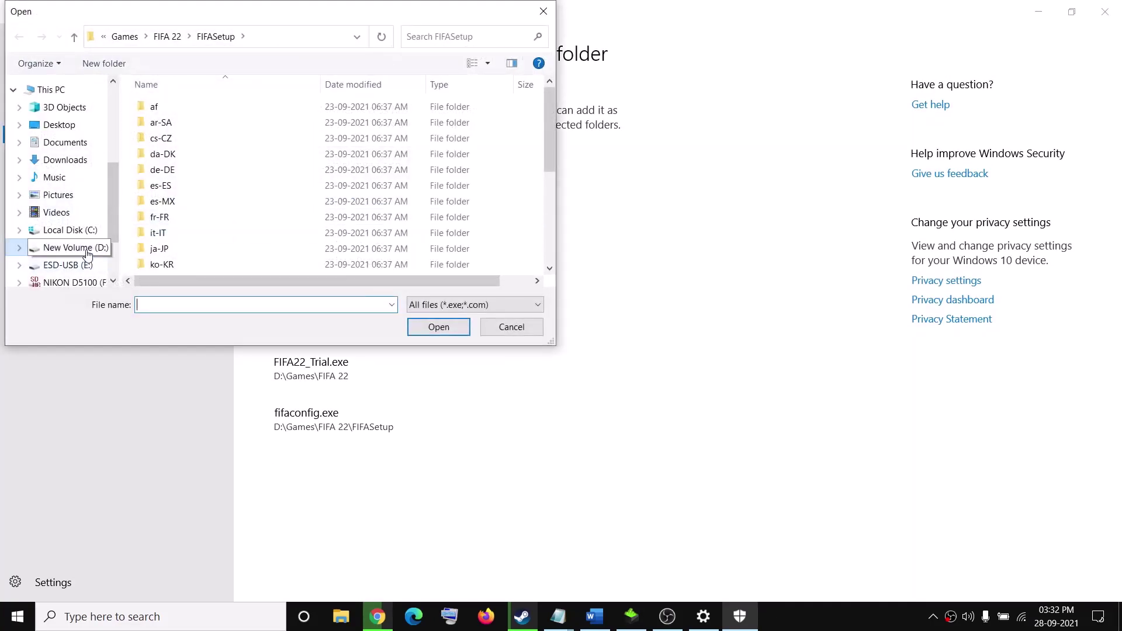
pyautogui.click(73, 248)
pyautogui.scroll(-4, 234, 176)
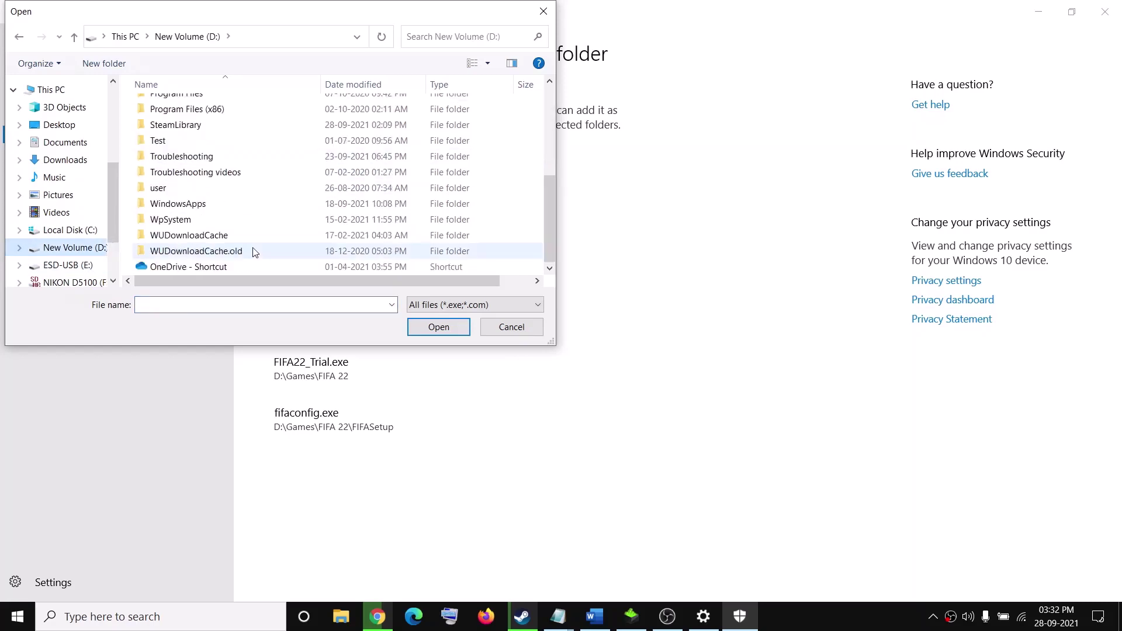
pyautogui.scroll(4, 216, 222)
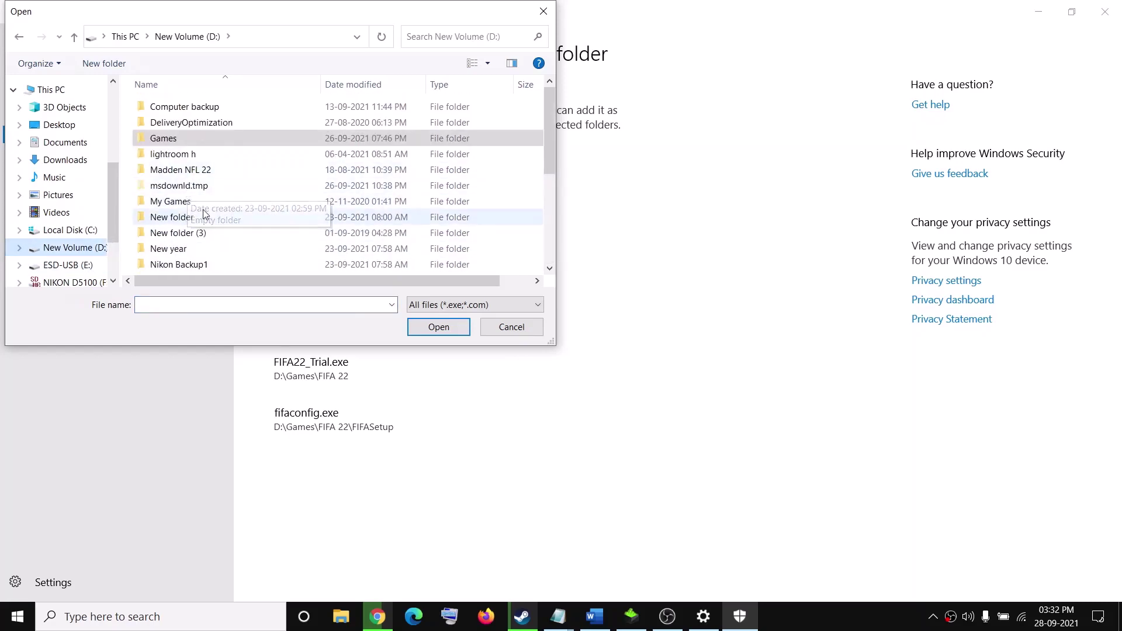
pyautogui.scroll(-1, 202, 210)
pyautogui.scroll(-1, 201, 211)
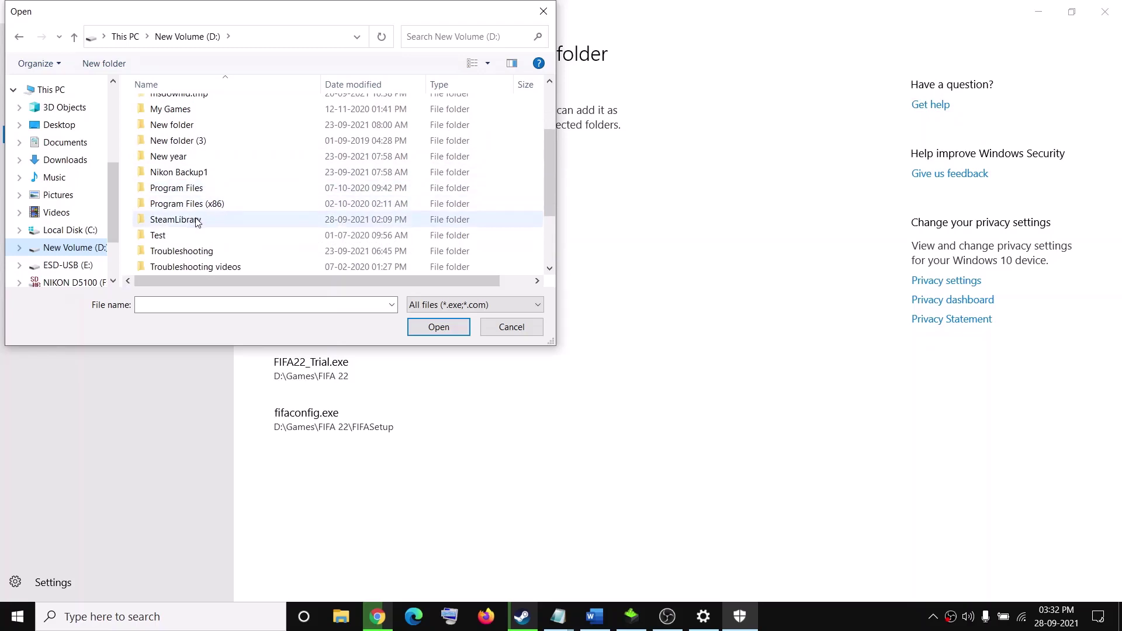
pyautogui.doubleClick(198, 218)
pyautogui.doubleClick(175, 107)
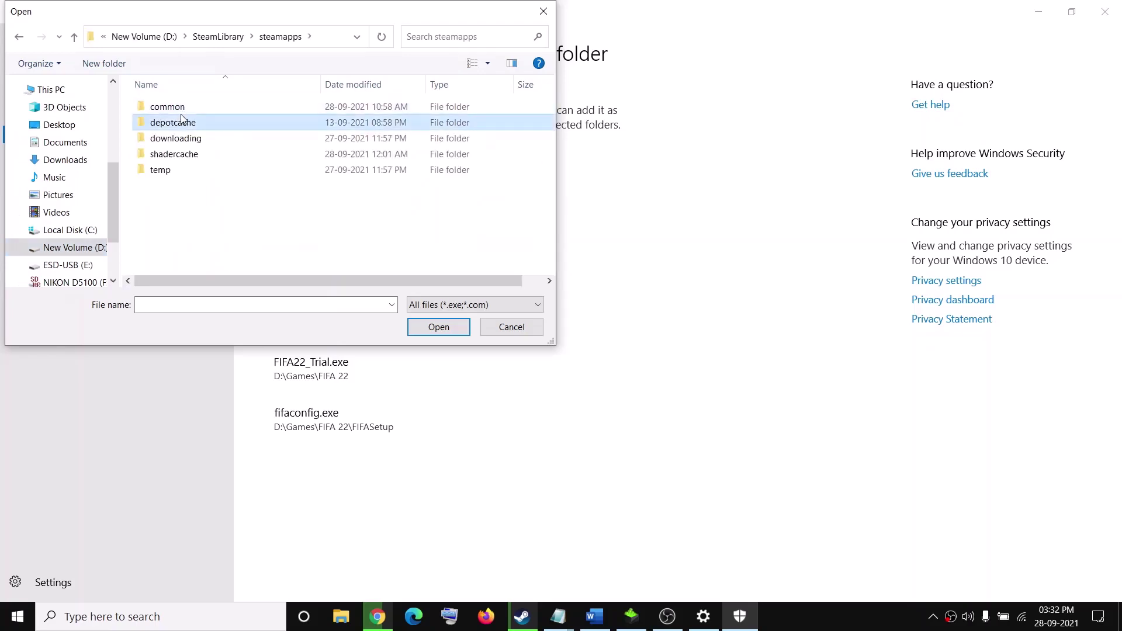
pyautogui.doubleClick(169, 107)
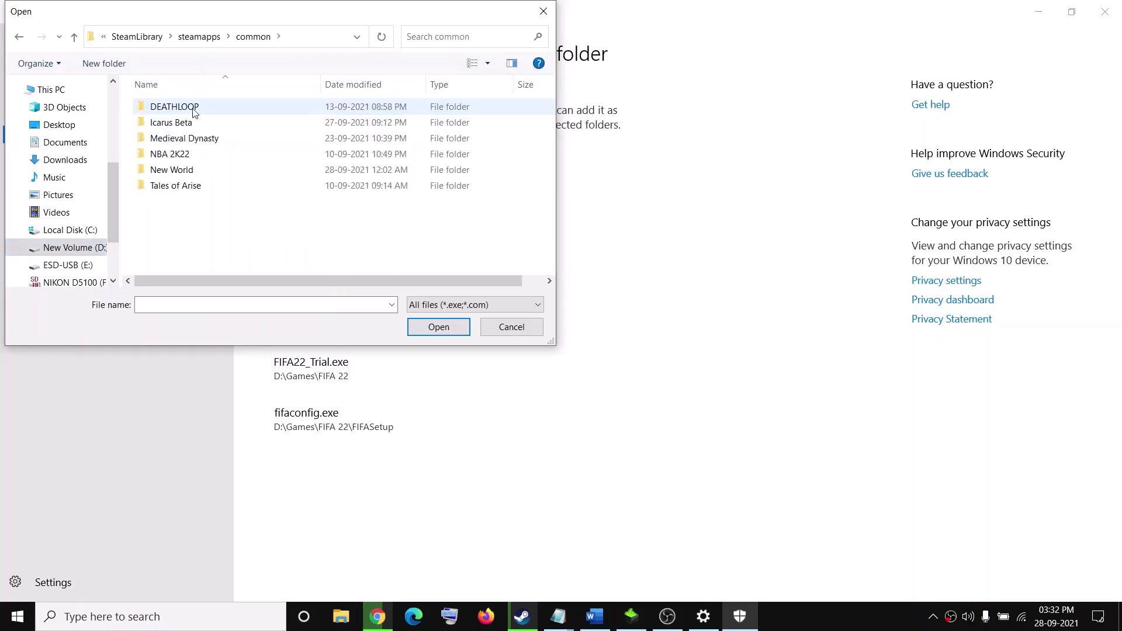
pyautogui.doubleClick(166, 171)
pyautogui.click(176, 154)
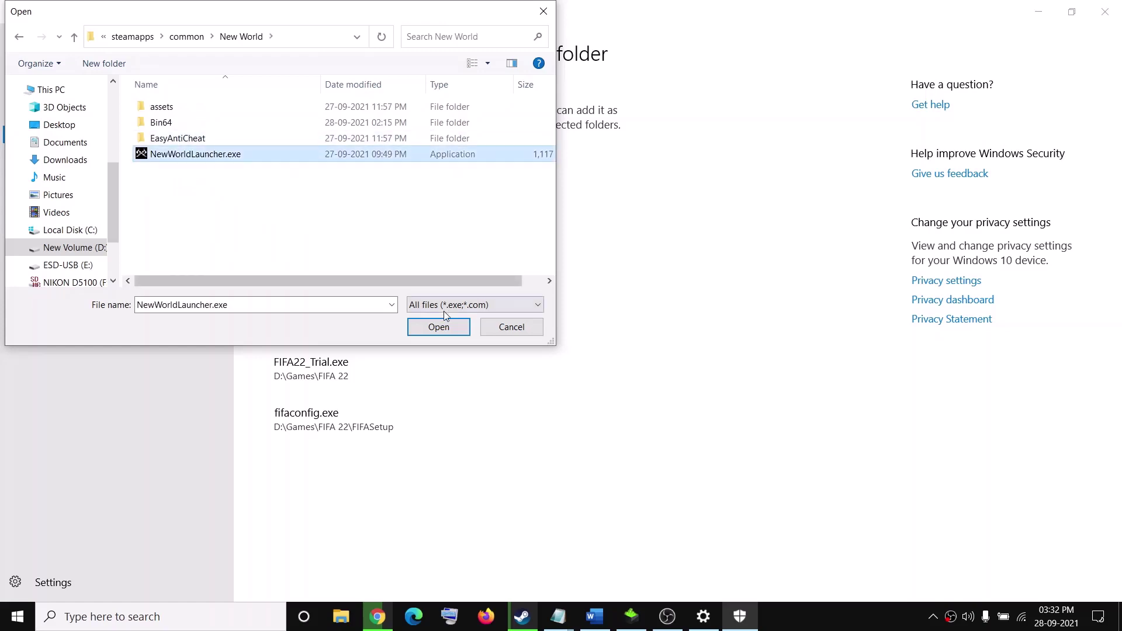
pyautogui.click(443, 327)
# - Allow NewWorld.exe from the game's Bin64 folder through Controlled folder access and close Windows Security
pyautogui.click(336, 164)
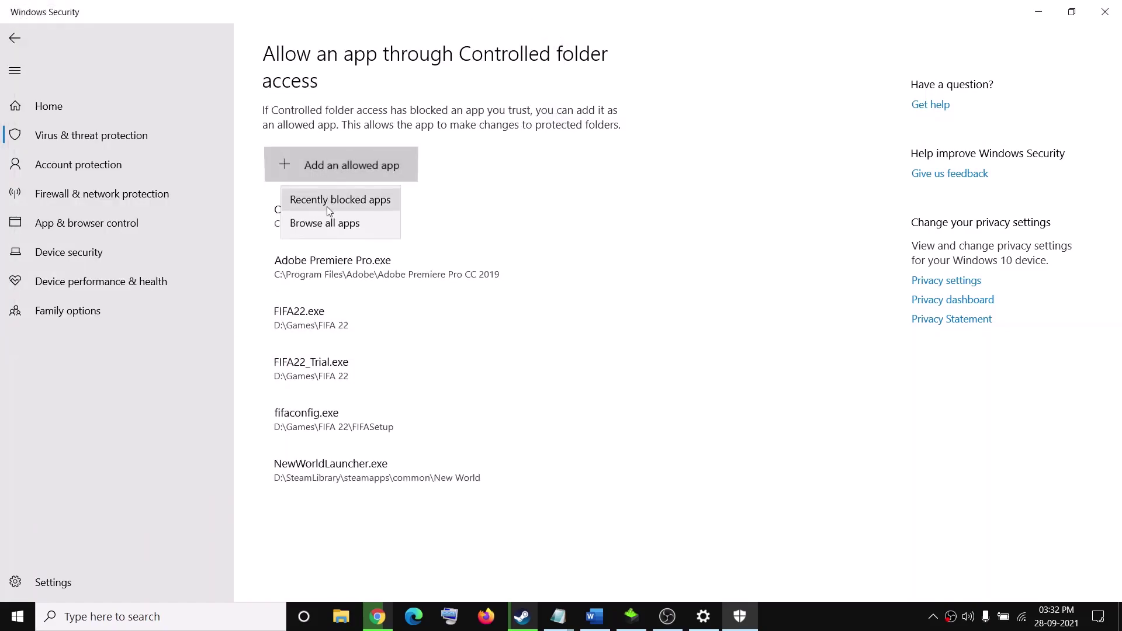
pyautogui.click(326, 224)
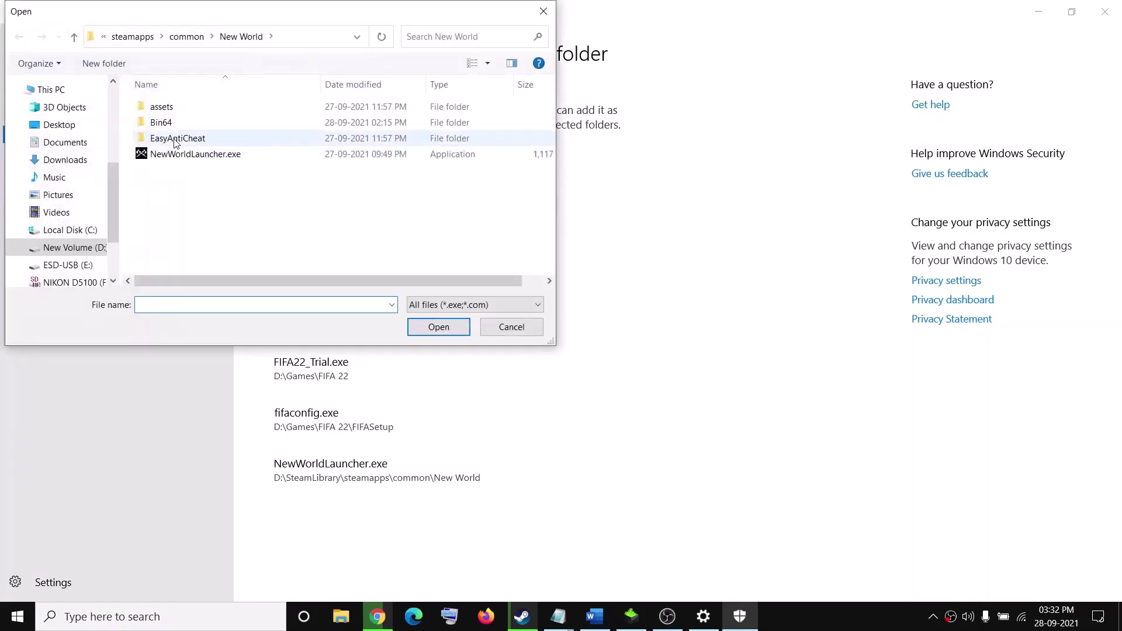
pyautogui.doubleClick(166, 118)
pyautogui.click(187, 130)
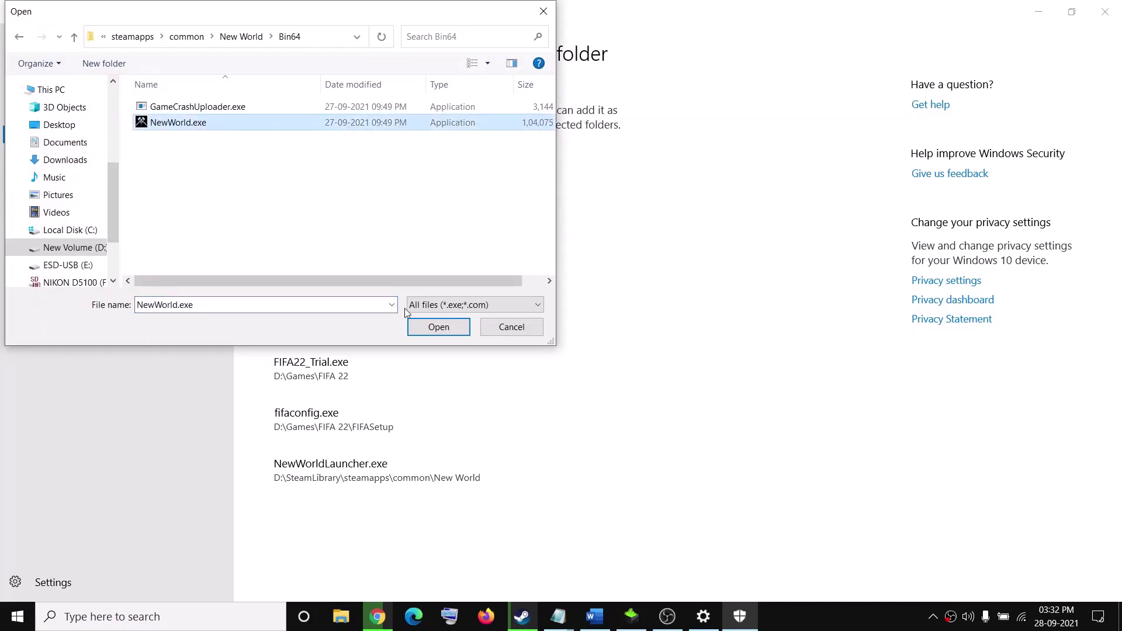
pyautogui.click(439, 326)
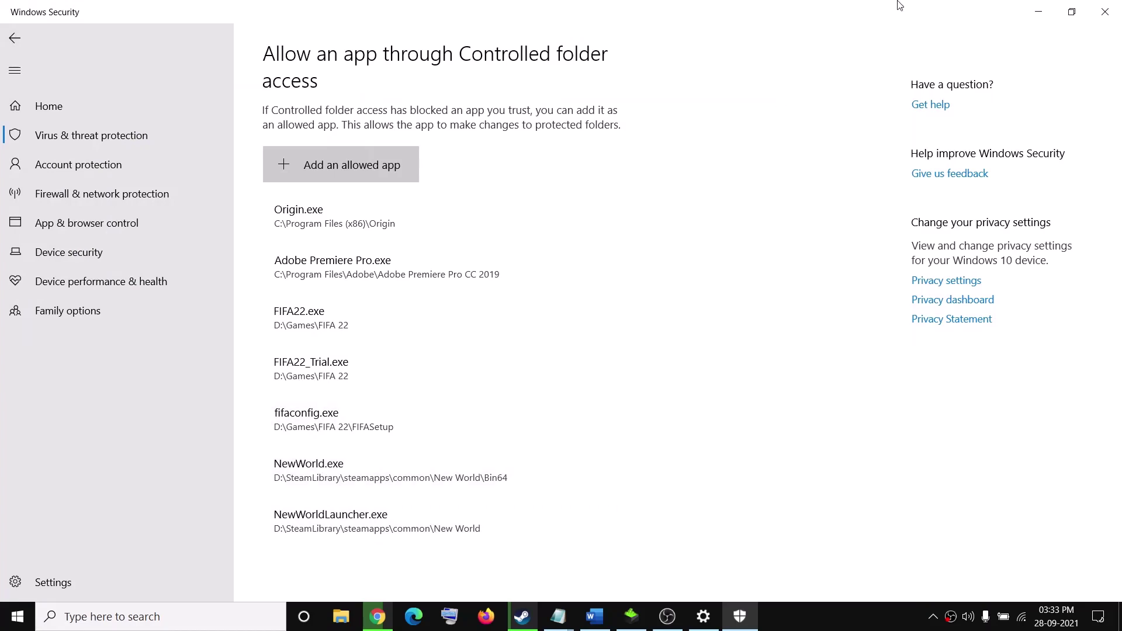
pyautogui.click(1105, 12)
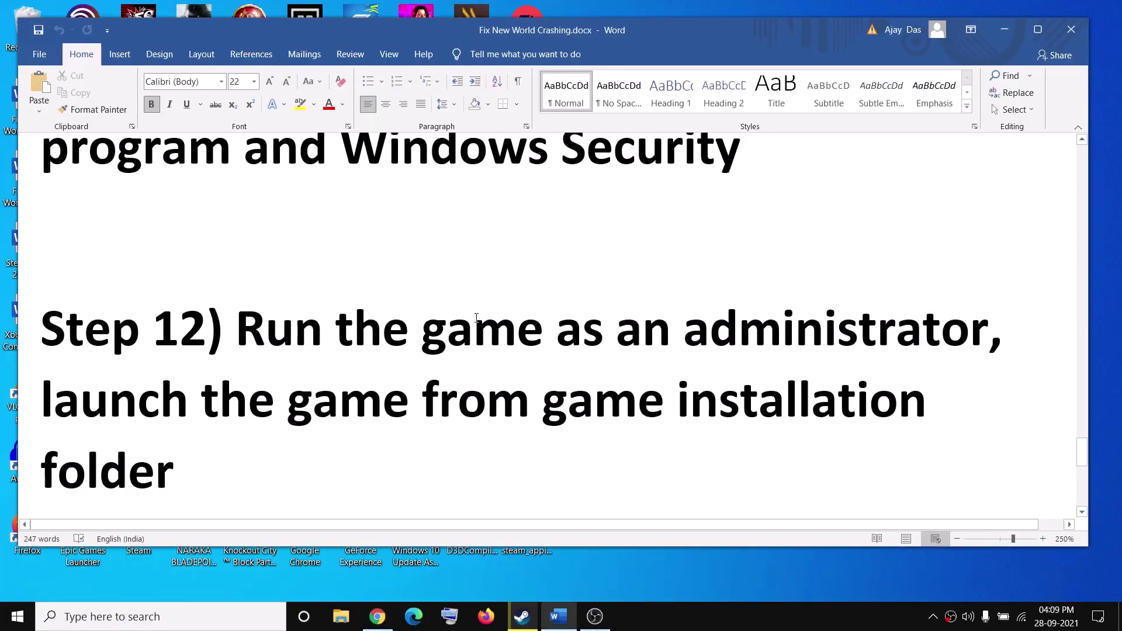
# - Highlight "an administrator" in Step 12 of the document, and open New World's local files folder from the Steam library
pyautogui.moveTo(620, 331); pyautogui.dragTo(1026, 335)
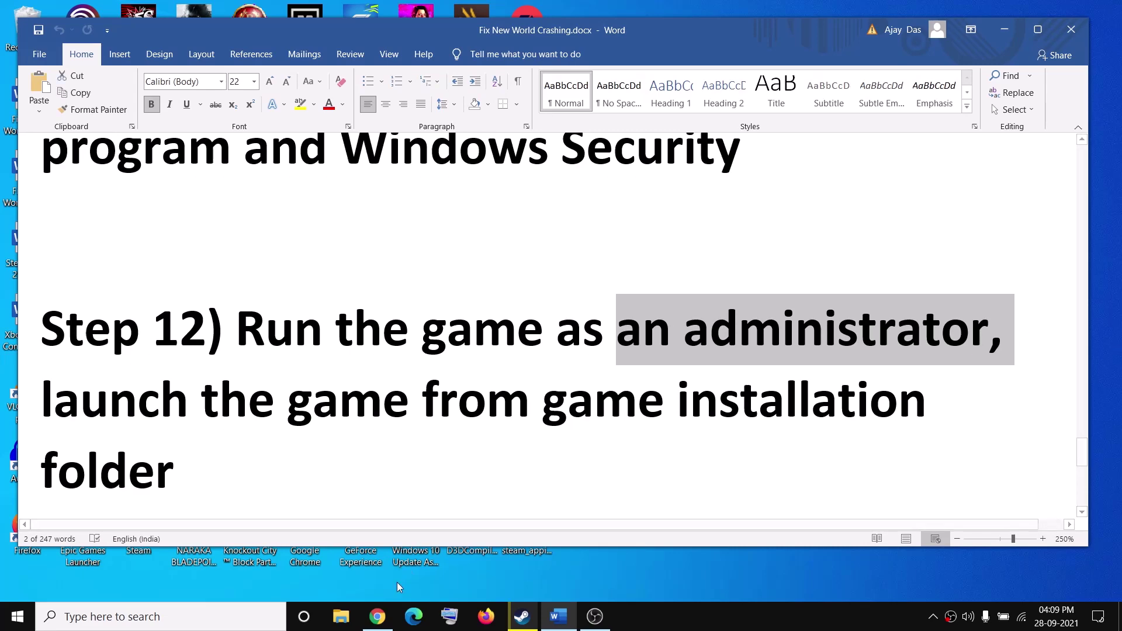
pyautogui.click(534, 621)
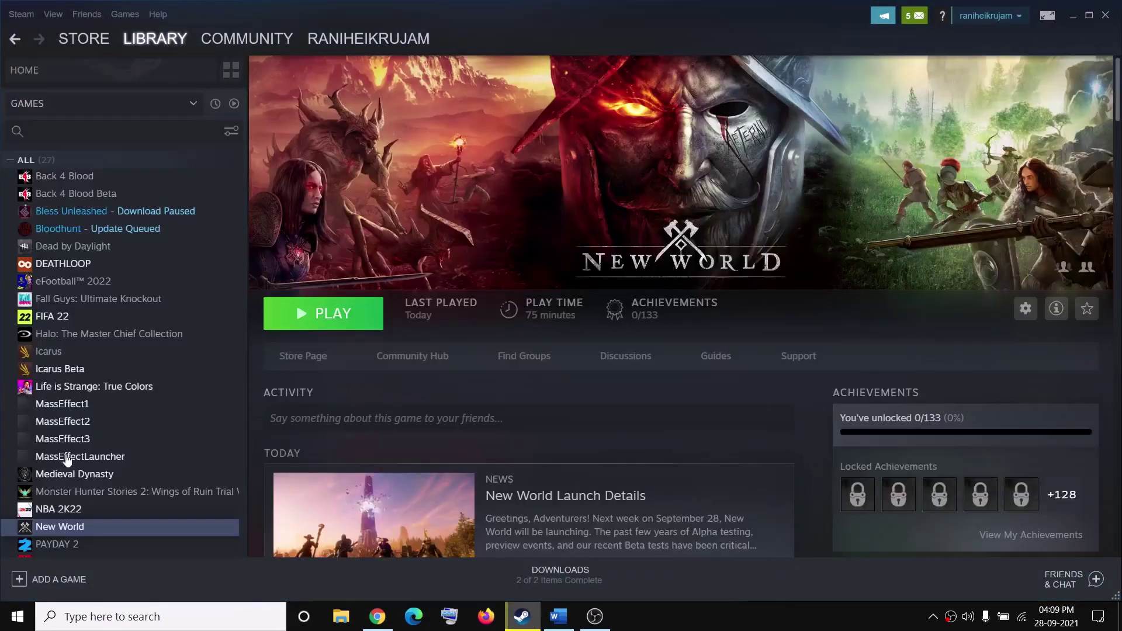
pyautogui.rightClick(72, 532)
pyautogui.moveTo(107, 499)
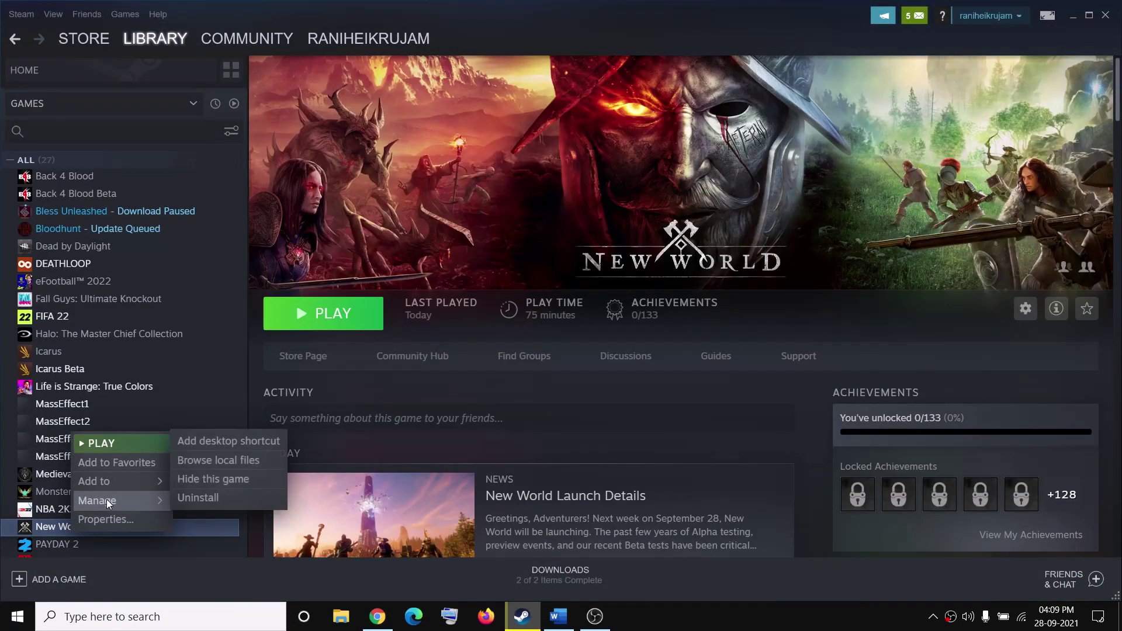
pyautogui.click(233, 461)
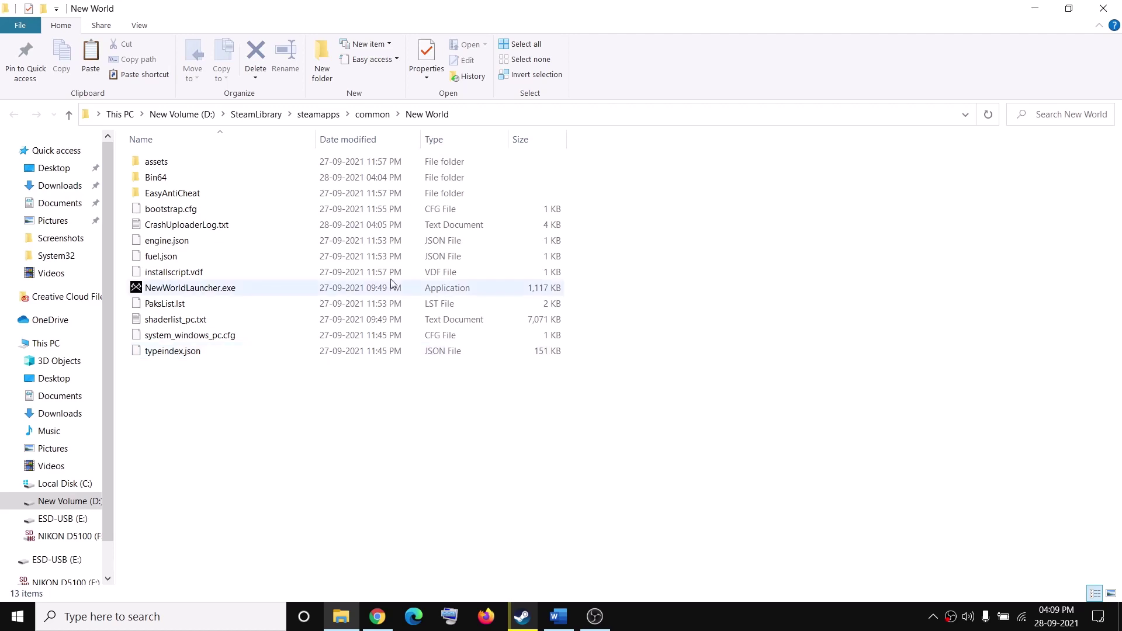
# - Open the Bin64 folder inside the New World installation folder and find the game's executable
pyautogui.click(153, 178)
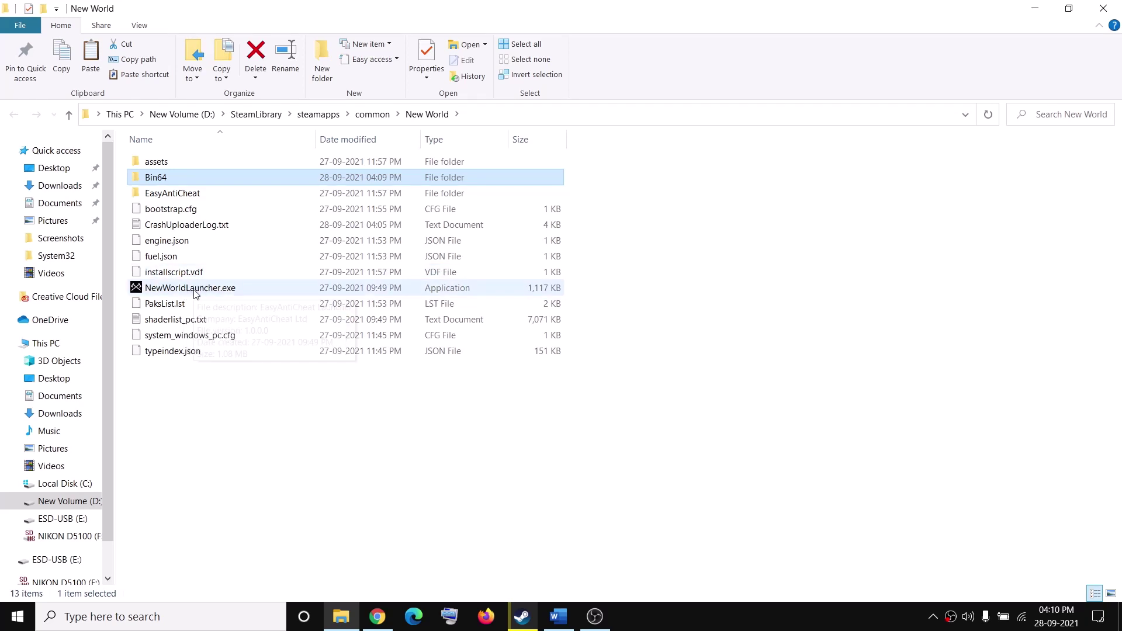
pyautogui.click(186, 177)
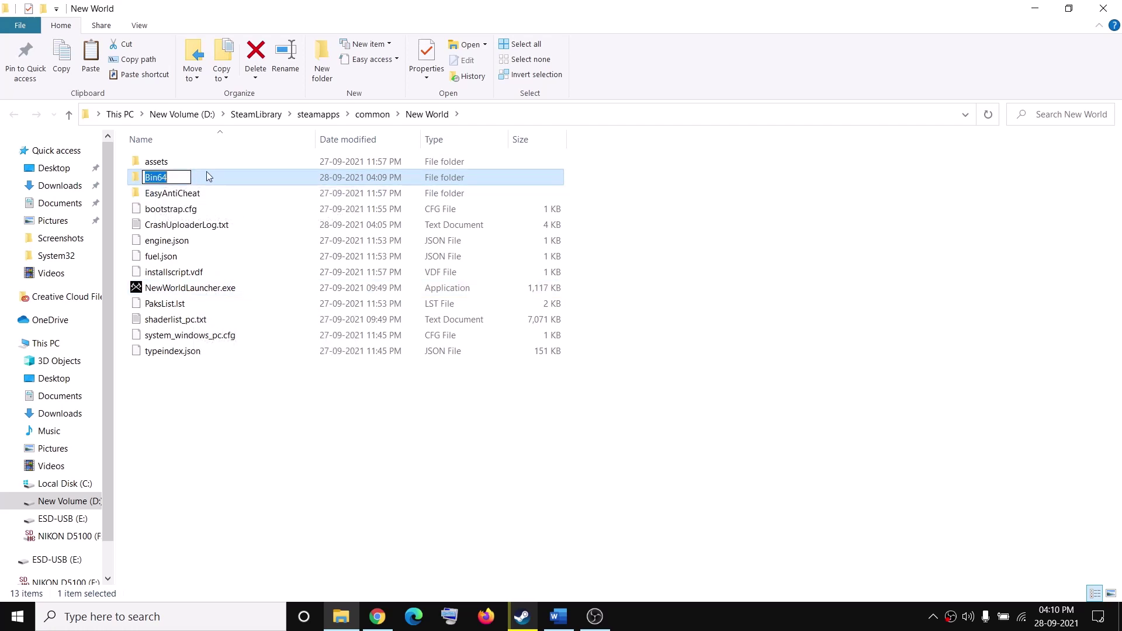
pyautogui.doubleClick(208, 175)
pyautogui.scroll(-3, 225, 322)
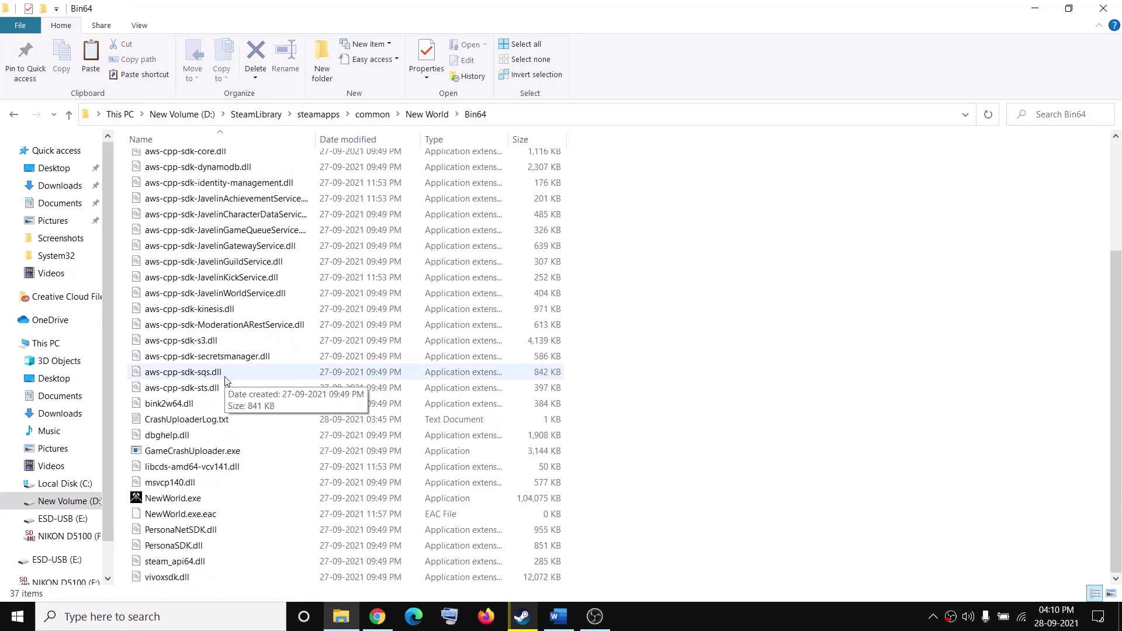
# - Set NewWorld.exe to run as an administrator in its compatibility properties and apply the change
pyautogui.click(190, 504)
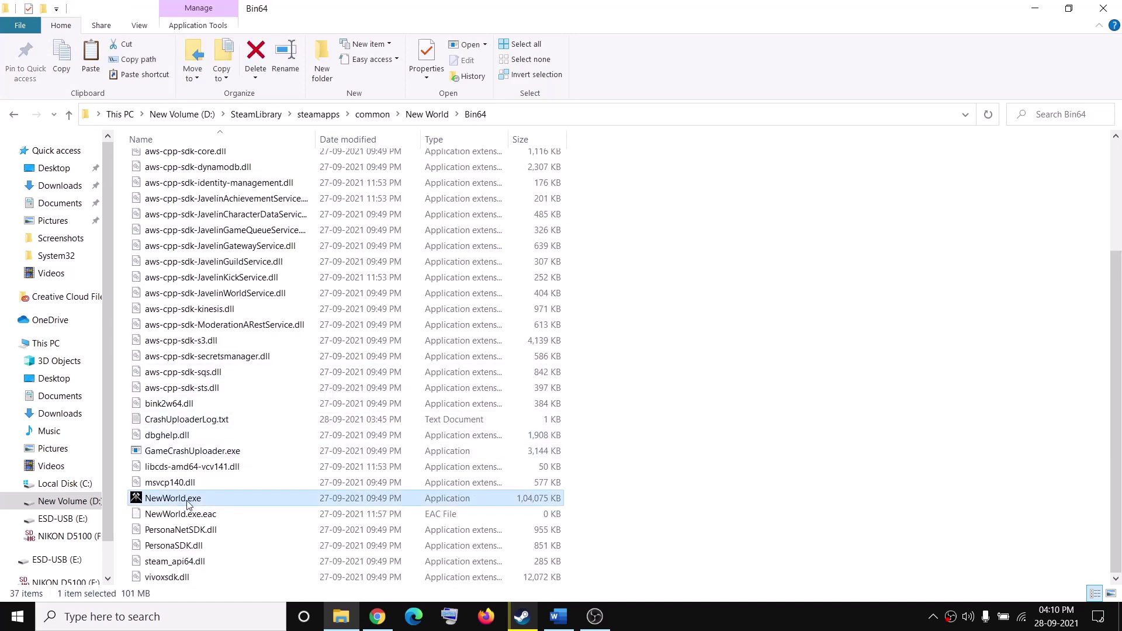
pyautogui.rightClick(189, 498)
pyautogui.click(163, 489)
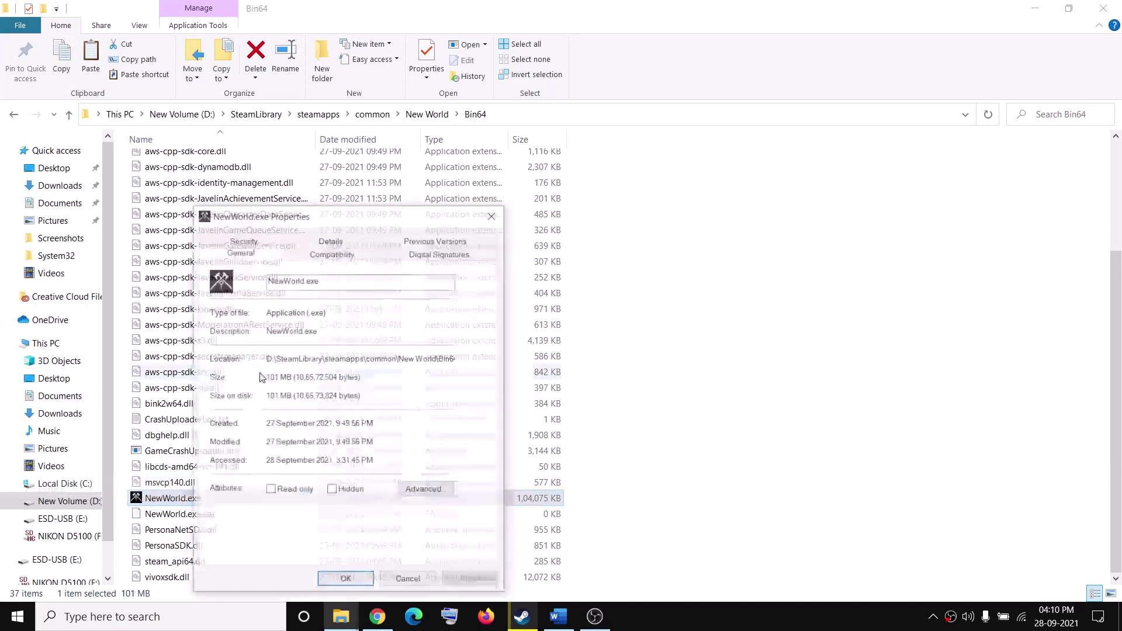
pyautogui.click(314, 255)
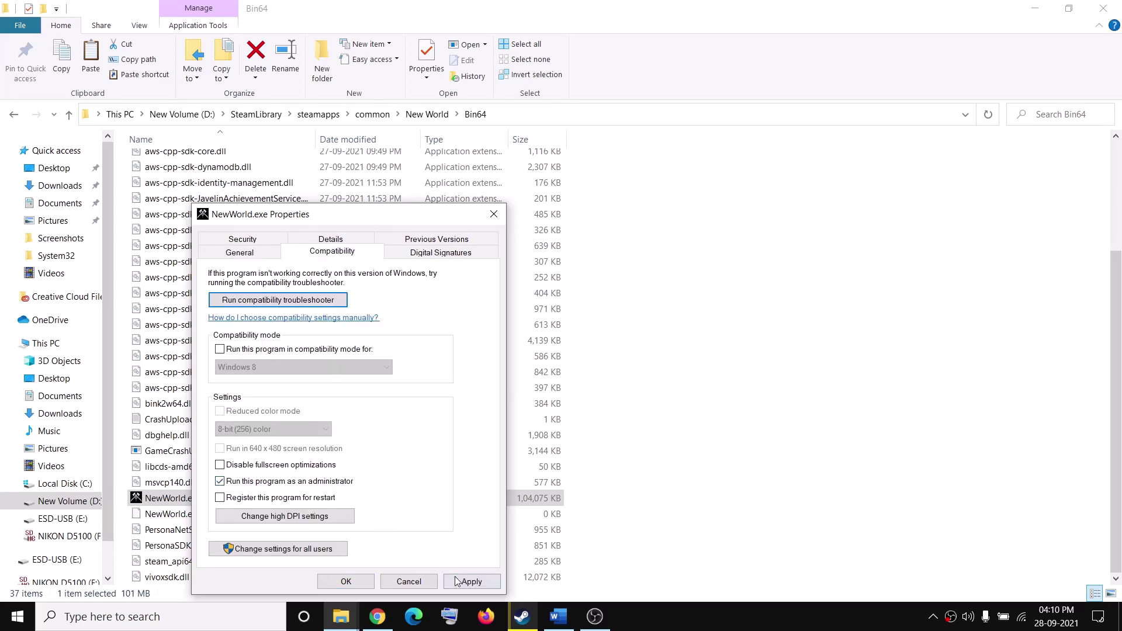
pyautogui.click(457, 581)
pyautogui.click(346, 581)
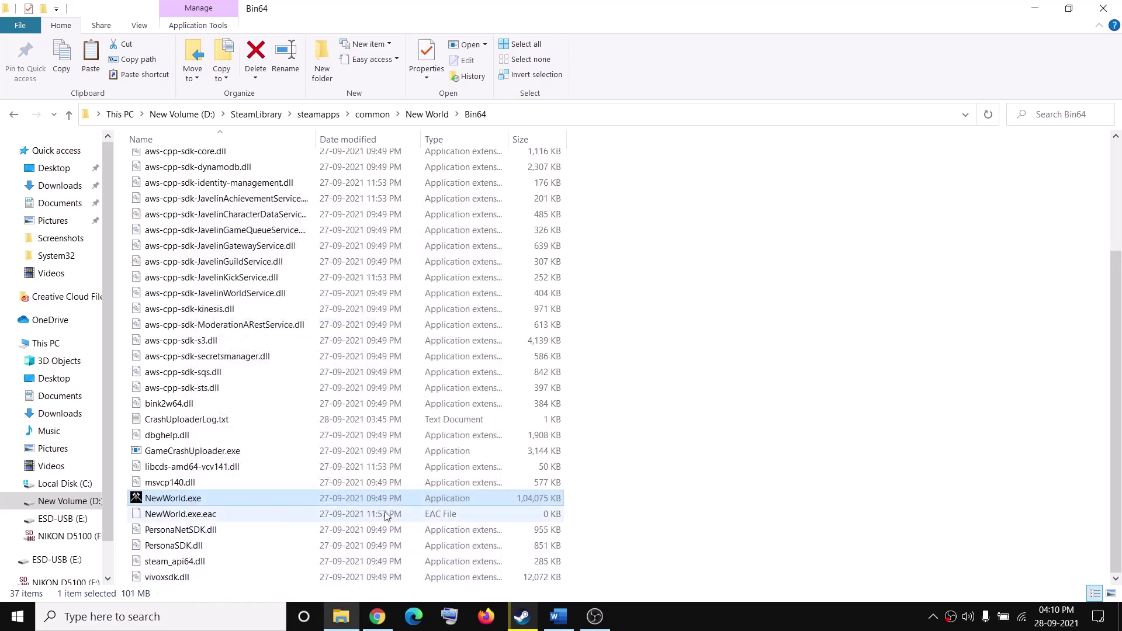
pyautogui.moveTo(252, 498)
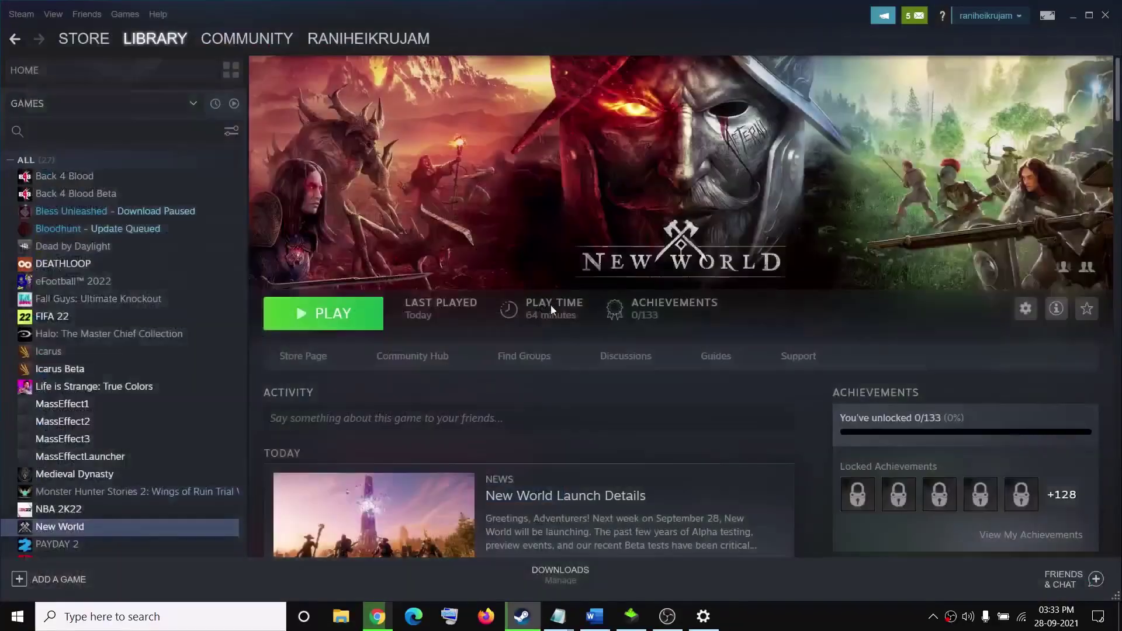
# - Switch to the Word document, highlight "Windowed mode" in Step 13, and minimize the document
pyautogui.click(593, 619)
pyautogui.scroll(-5, 409, 351)
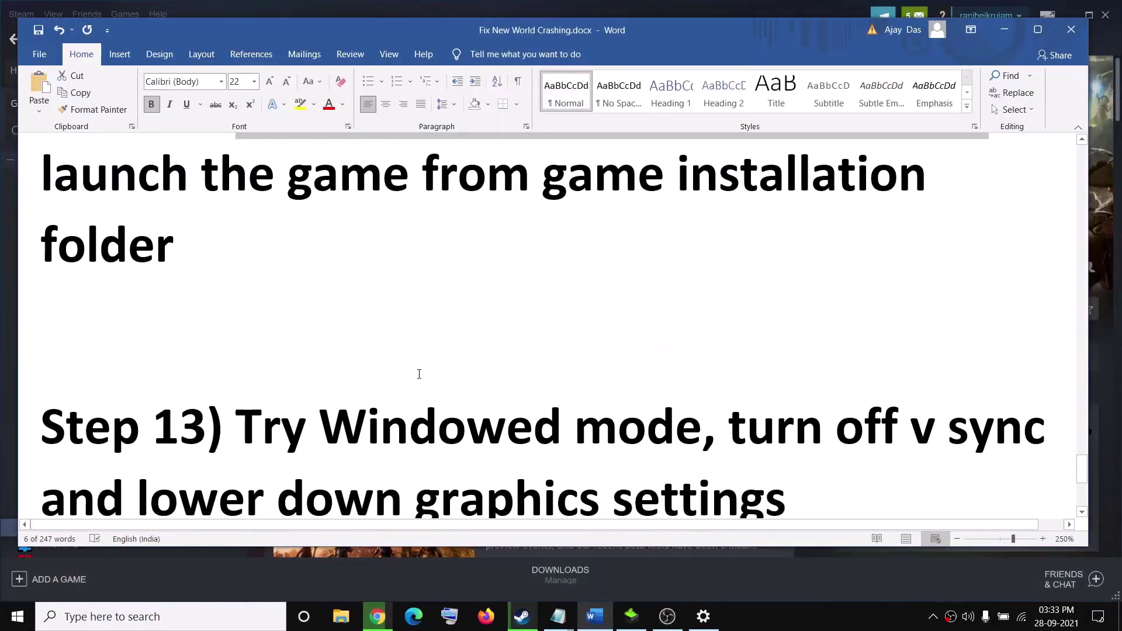
pyautogui.scroll(1, 351, 316)
pyautogui.scroll(1, 346, 312)
pyautogui.moveTo(320, 340); pyautogui.dragTo(789, 409)
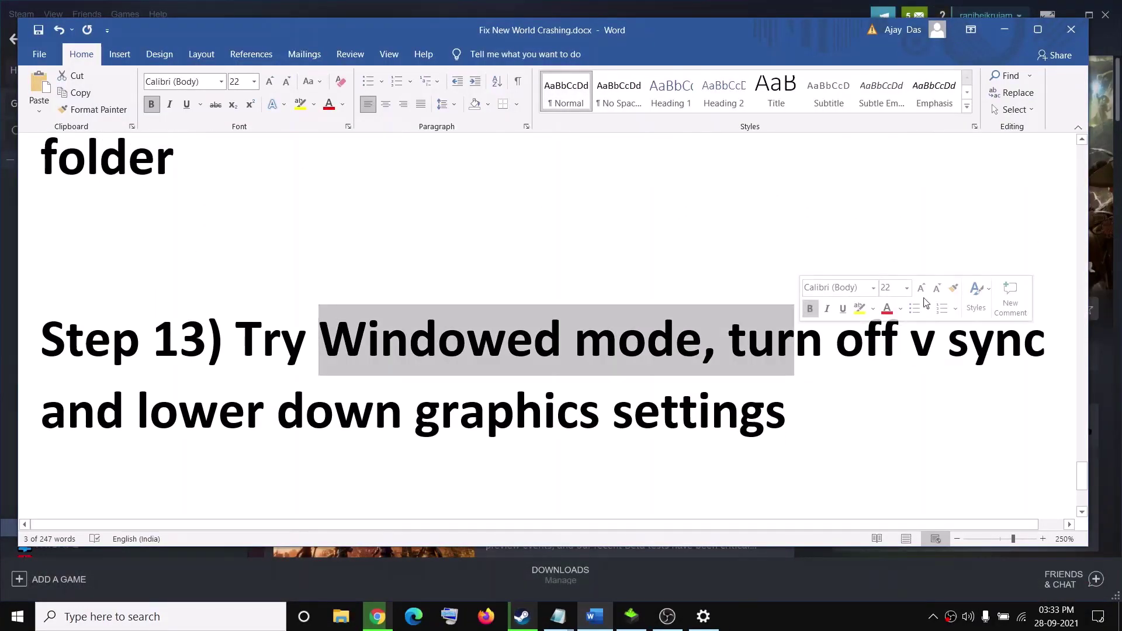
pyautogui.click(1004, 30)
# - Launch New World from the Steam library and open the game's Visuals settings
pyautogui.click(339, 310)
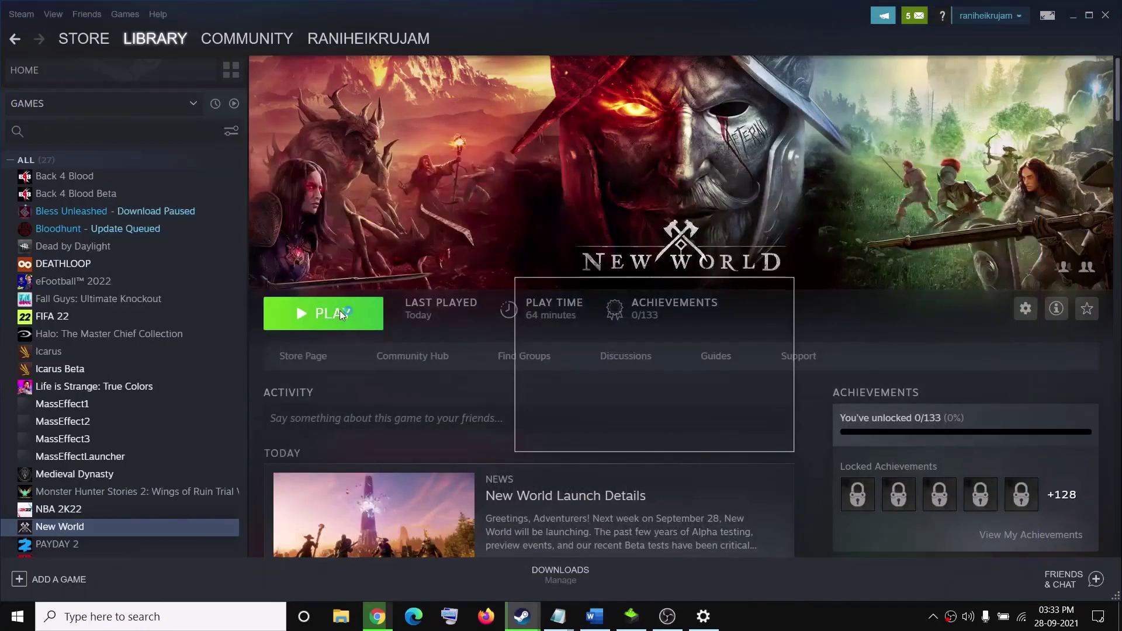
pyautogui.click(521, 407)
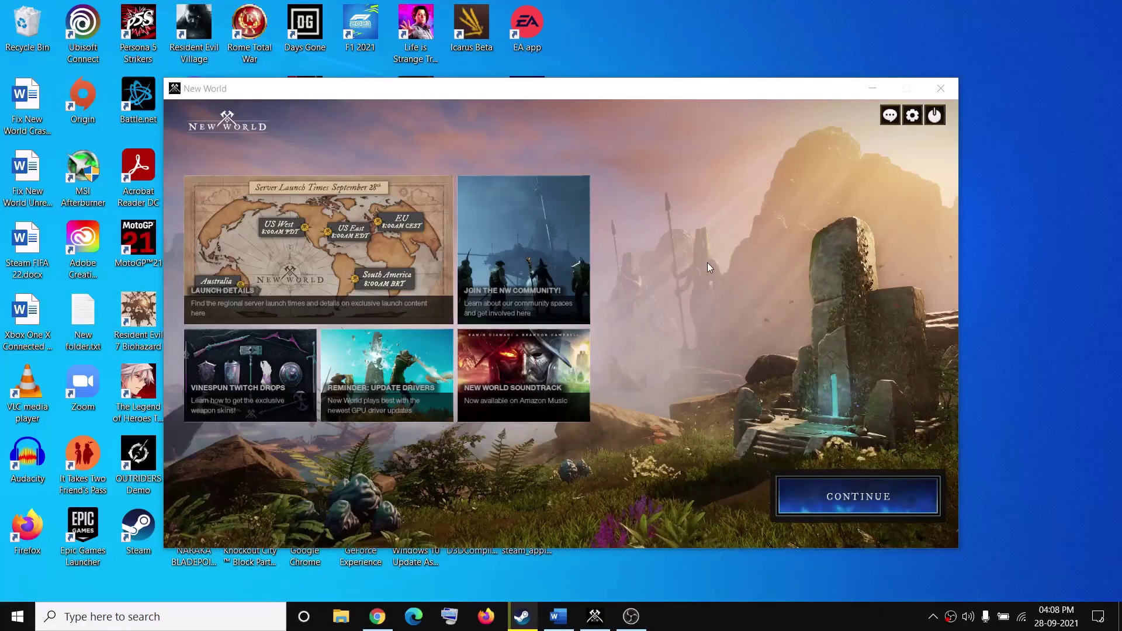
pyautogui.click(914, 115)
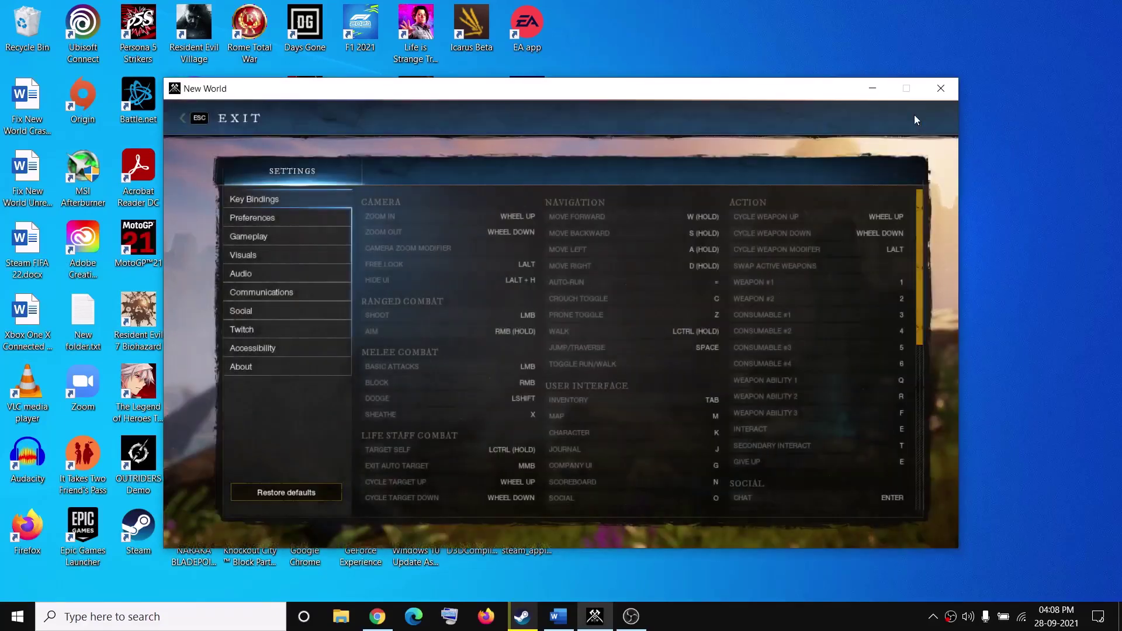
pyautogui.click(241, 253)
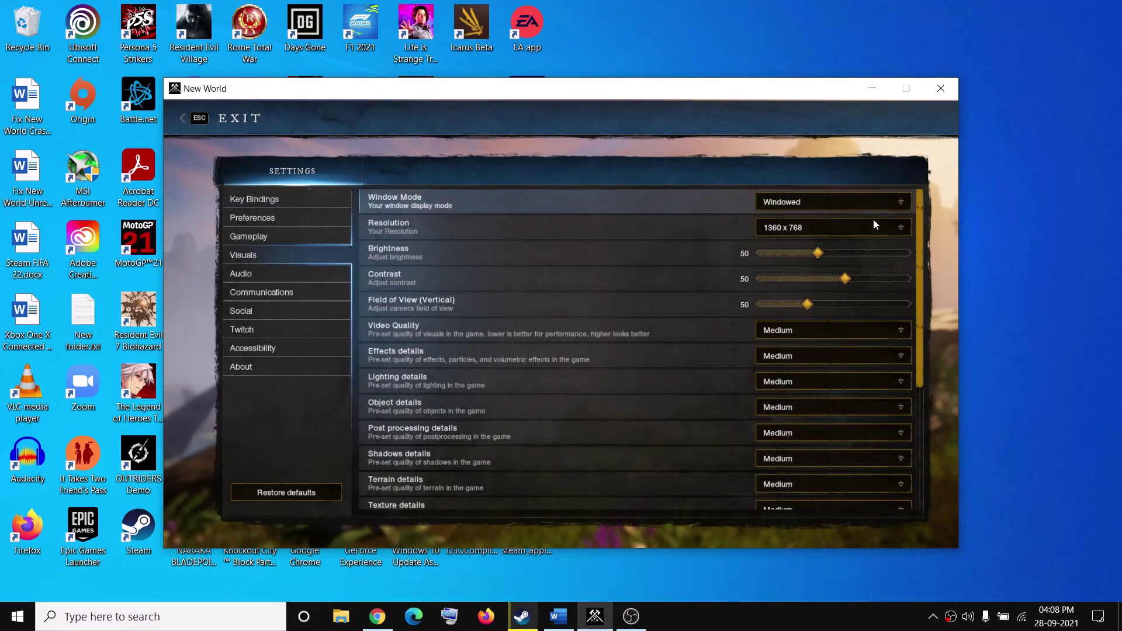
# - Set the game's Window Mode to Windowed
pyautogui.click(890, 203)
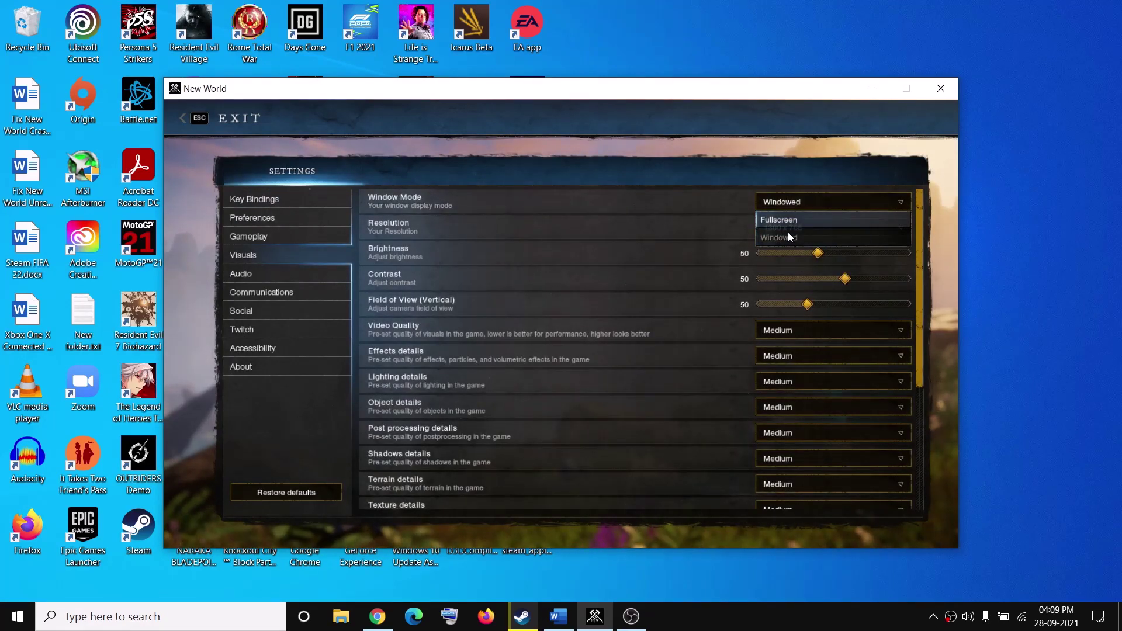
pyautogui.click(786, 240)
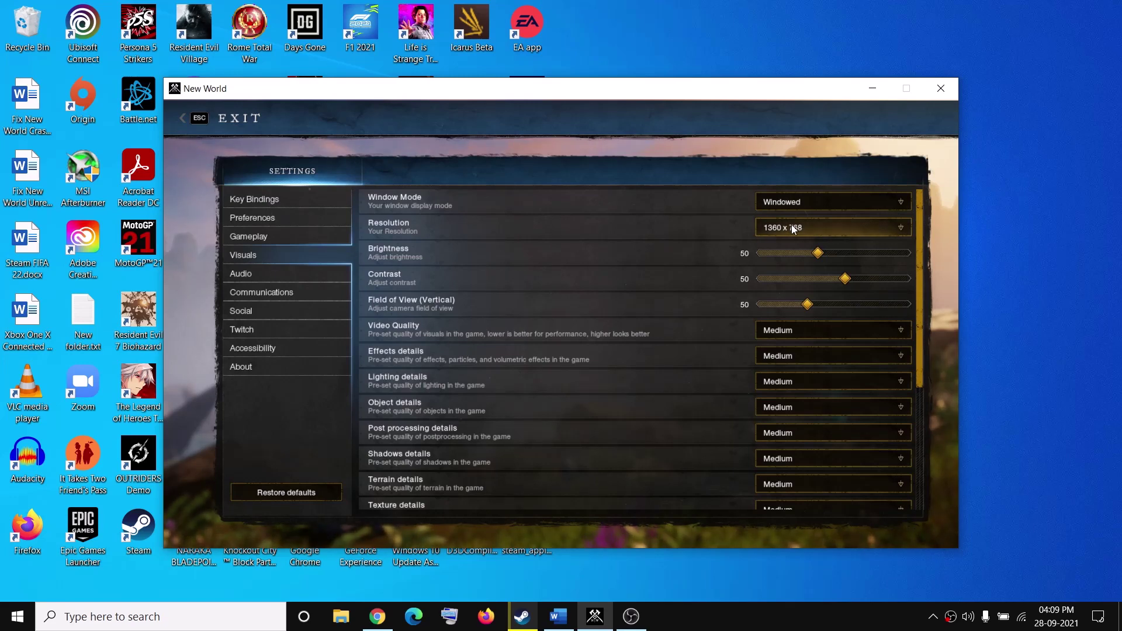
pyautogui.click(793, 228)
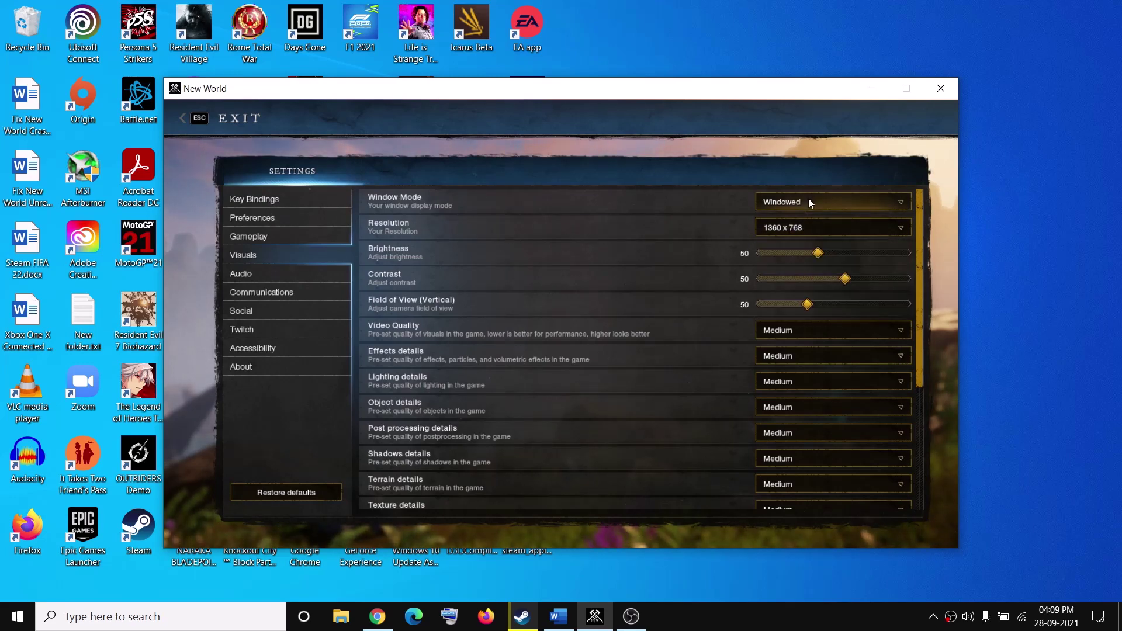
# - Examine the Video Quality presets available in the game's Visuals settings
pyautogui.scroll(-3, 822, 362)
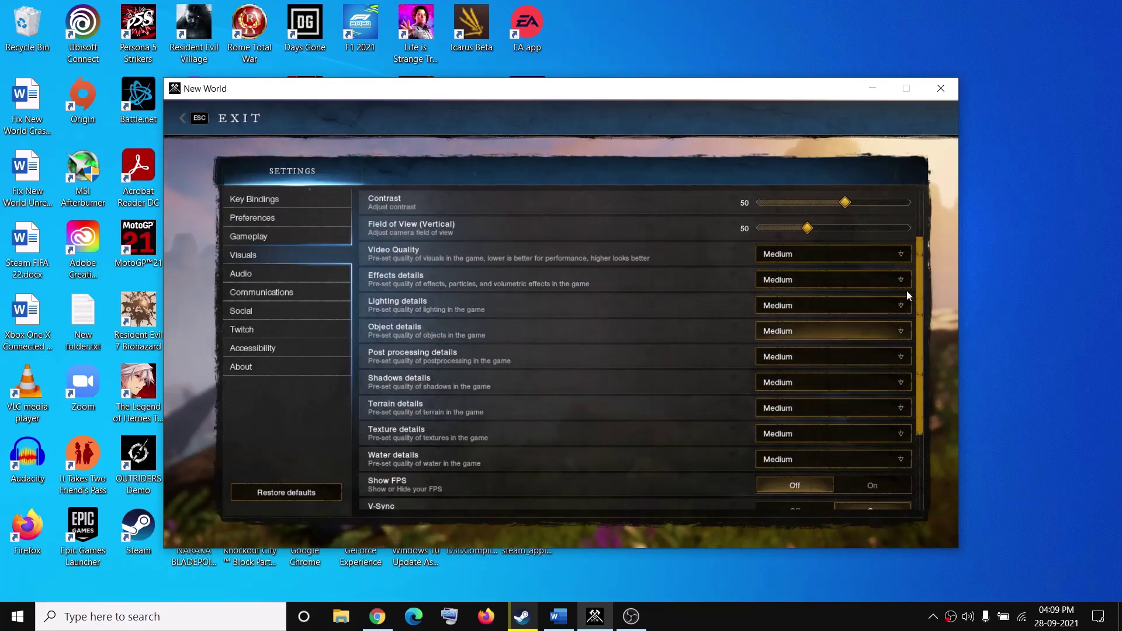
pyautogui.click(899, 250)
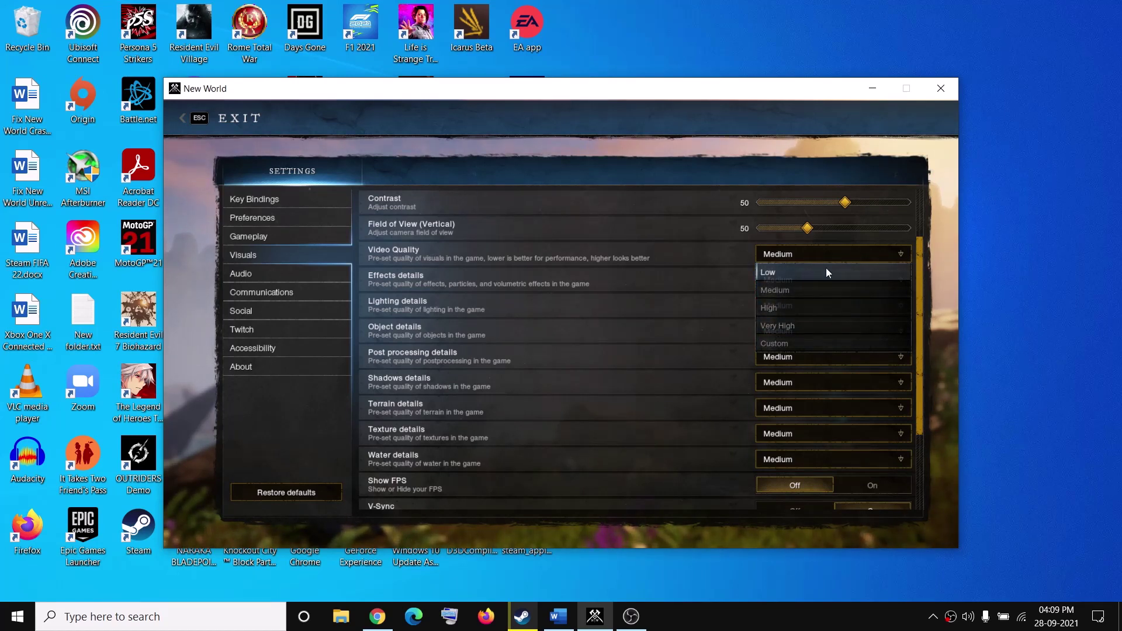
pyautogui.click(901, 254)
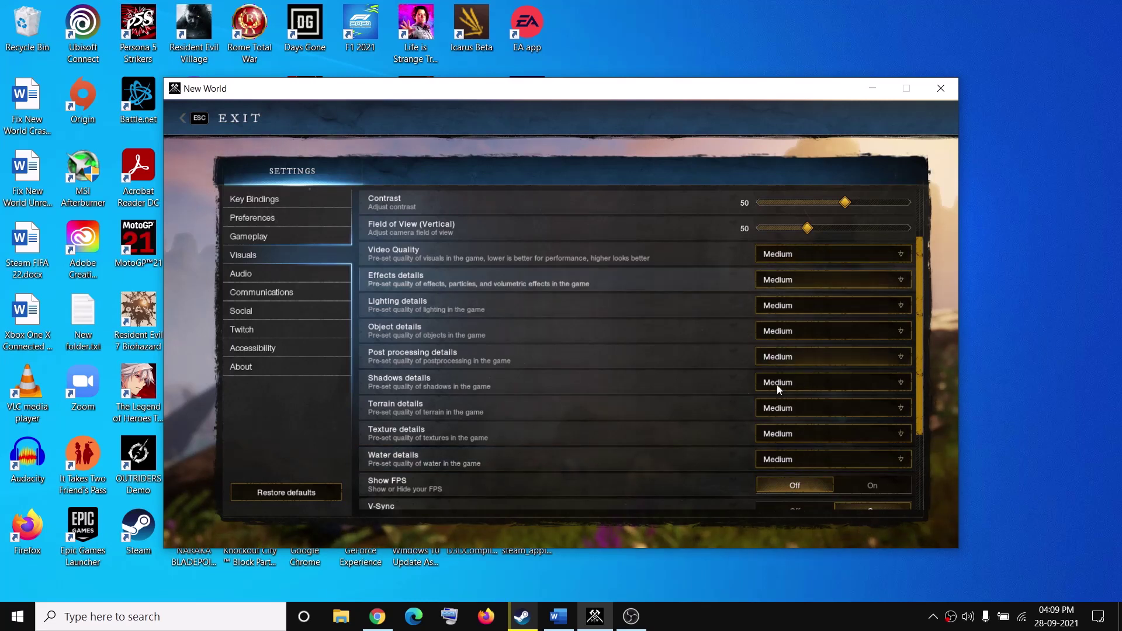
pyautogui.click(801, 254)
pyautogui.click(821, 268)
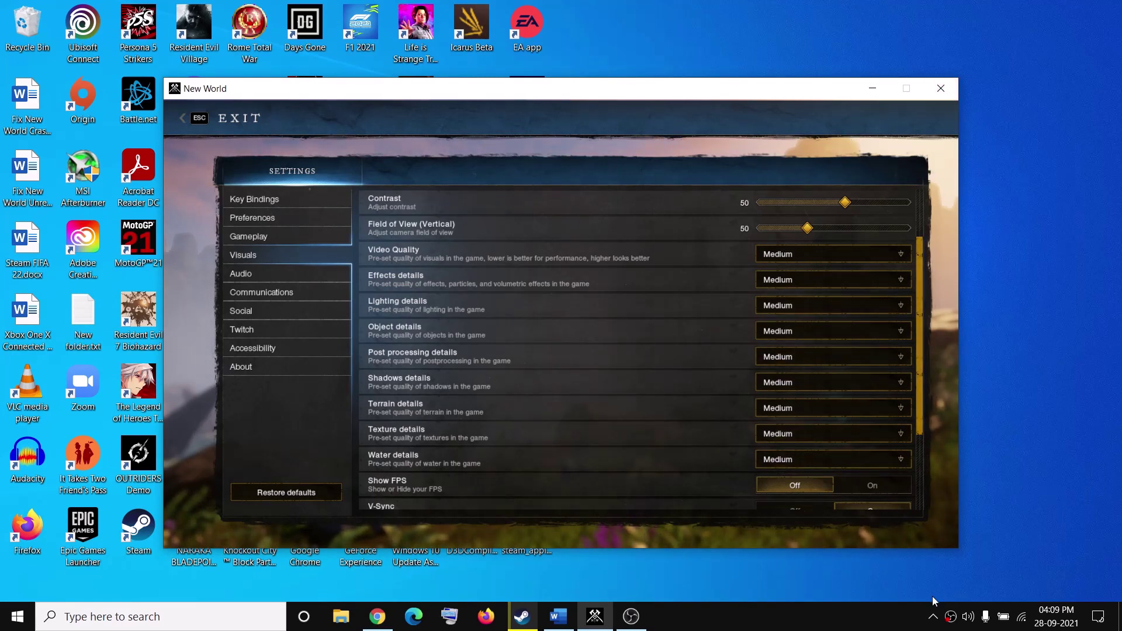
pyautogui.click(880, 627)
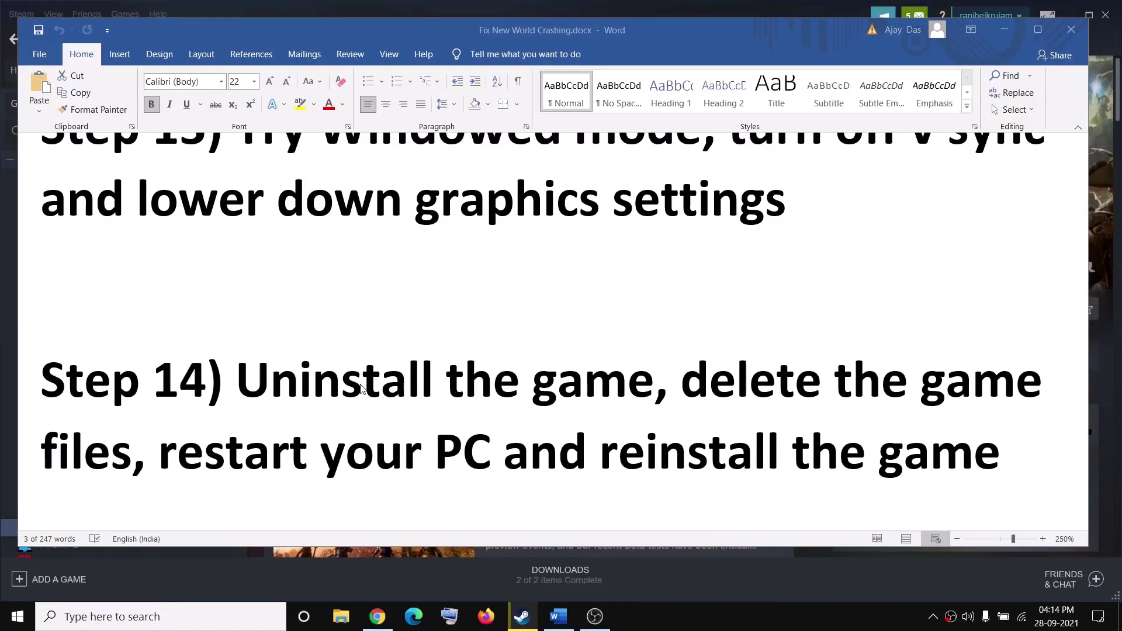
# - Highlight "Uninstall the game" in Step 14 of the document, and bring up New World's Uninstall option in the Steam library
pyautogui.moveTo(654, 386); pyautogui.dragTo(242, 385)
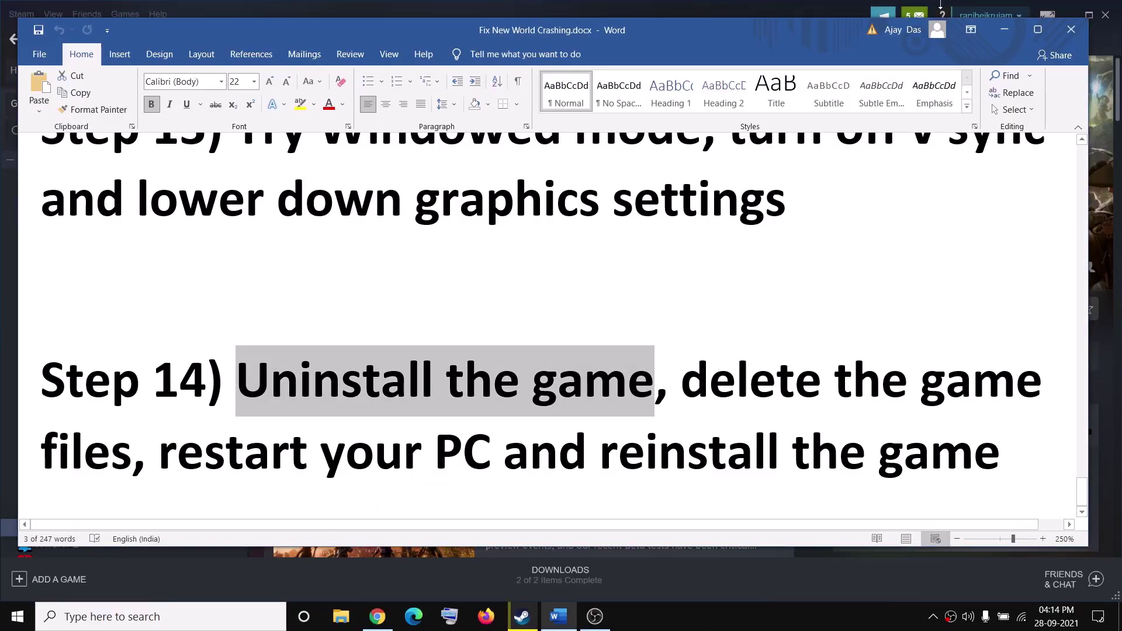
pyautogui.click(1005, 29)
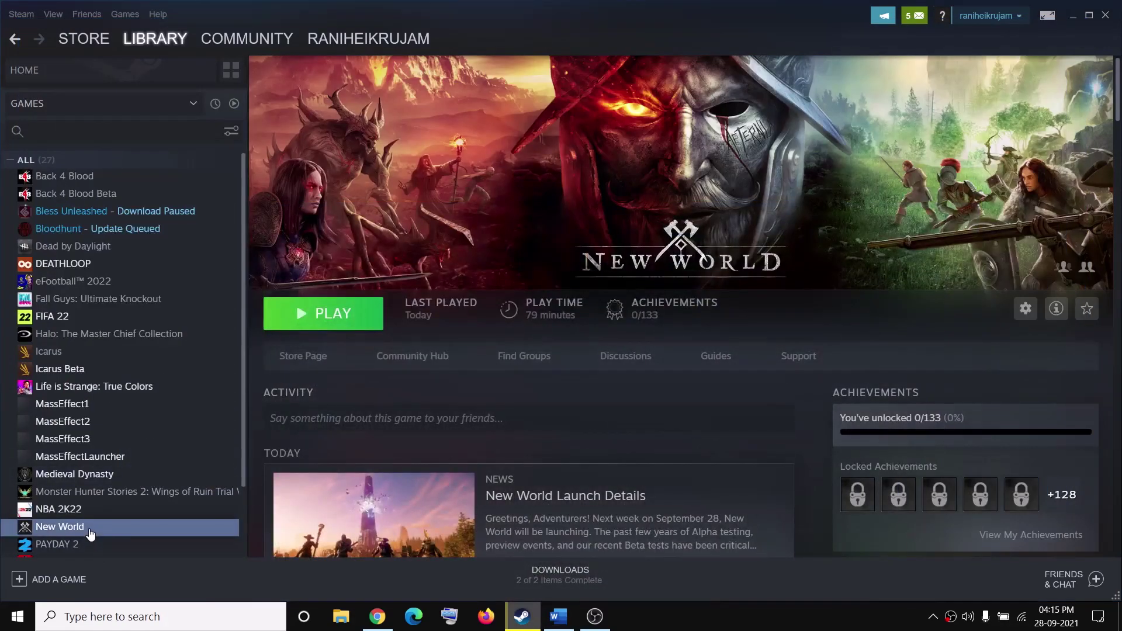
pyautogui.rightClick(89, 528)
pyautogui.moveTo(115, 496)
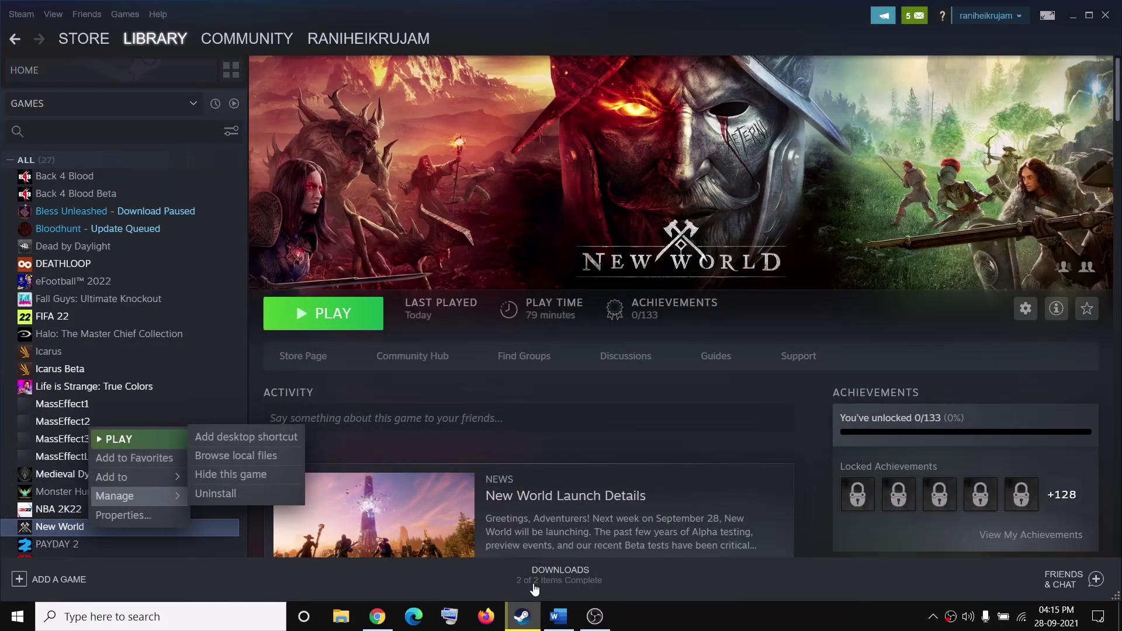
# - Return to the Word document and highlight "restart your PC" and "reinstall the game" in Step 14
pyautogui.click(559, 617)
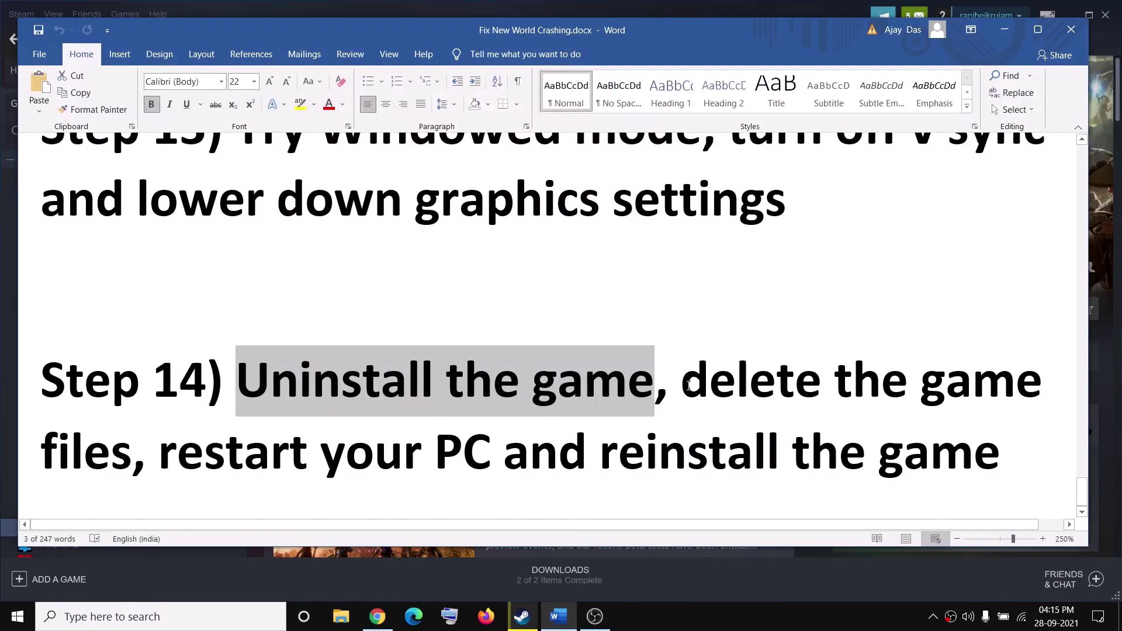
pyautogui.moveTo(689, 385); pyautogui.dragTo(501, 459)
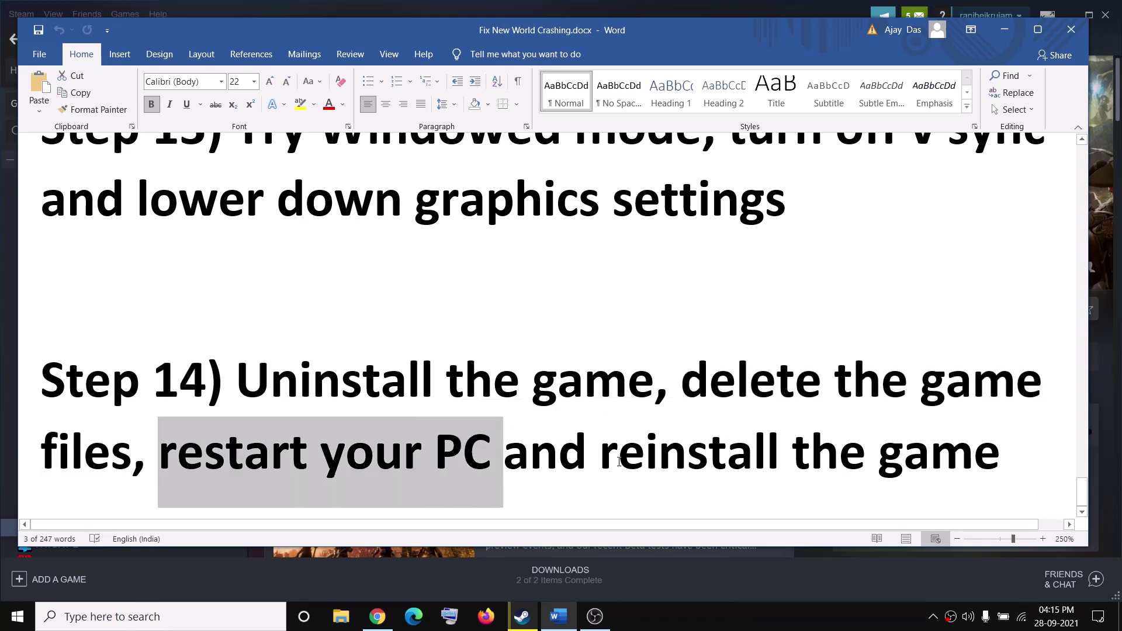
pyautogui.moveTo(601, 460); pyautogui.dragTo(1000, 460)
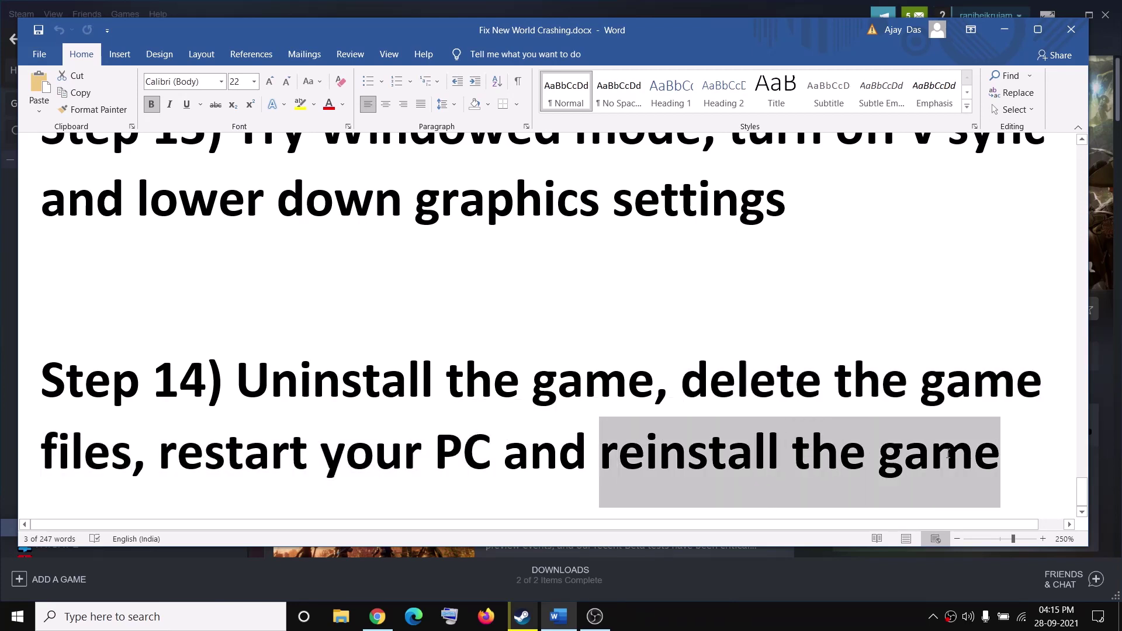
pyautogui.click(685, 464)
pyautogui.moveTo(640, 455); pyautogui.dragTo(999, 460)
# - Go back to the document's red title about fixing New World crashing, and minimize the document
pyautogui.moveTo(1086, 500); pyautogui.dragTo(1069, 147)
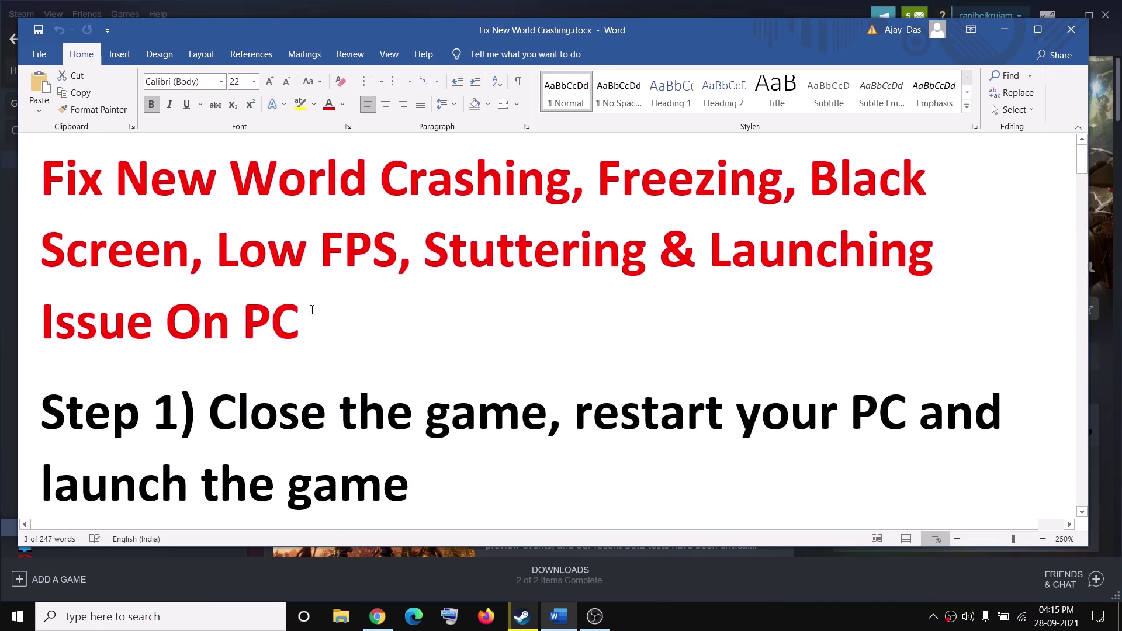
pyautogui.tripleClick(312, 310)
pyautogui.click(1005, 29)
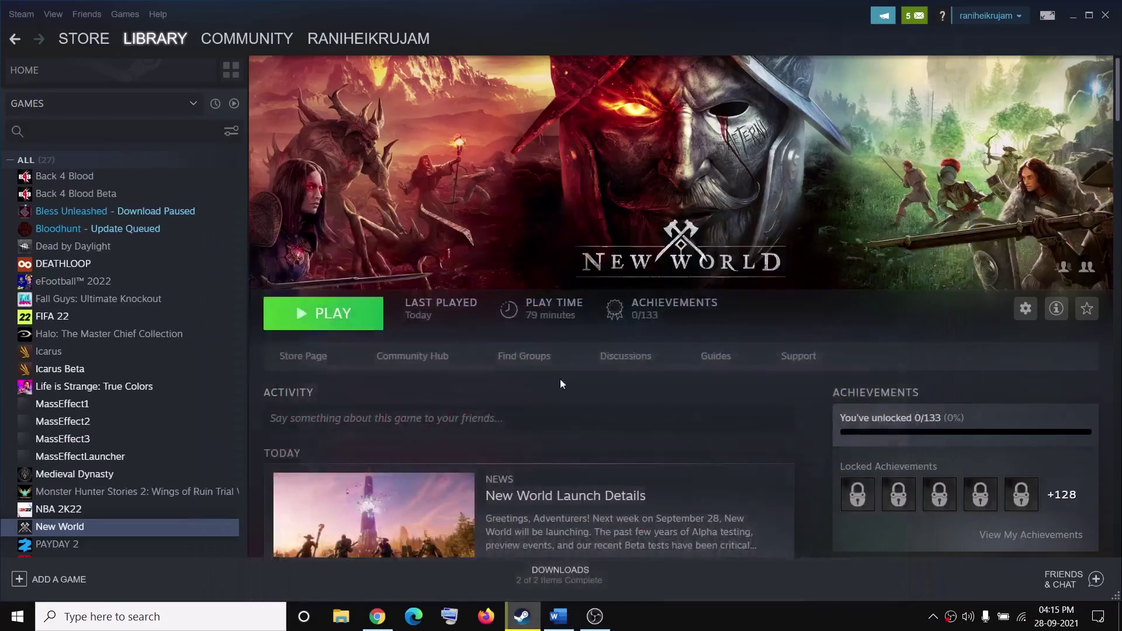